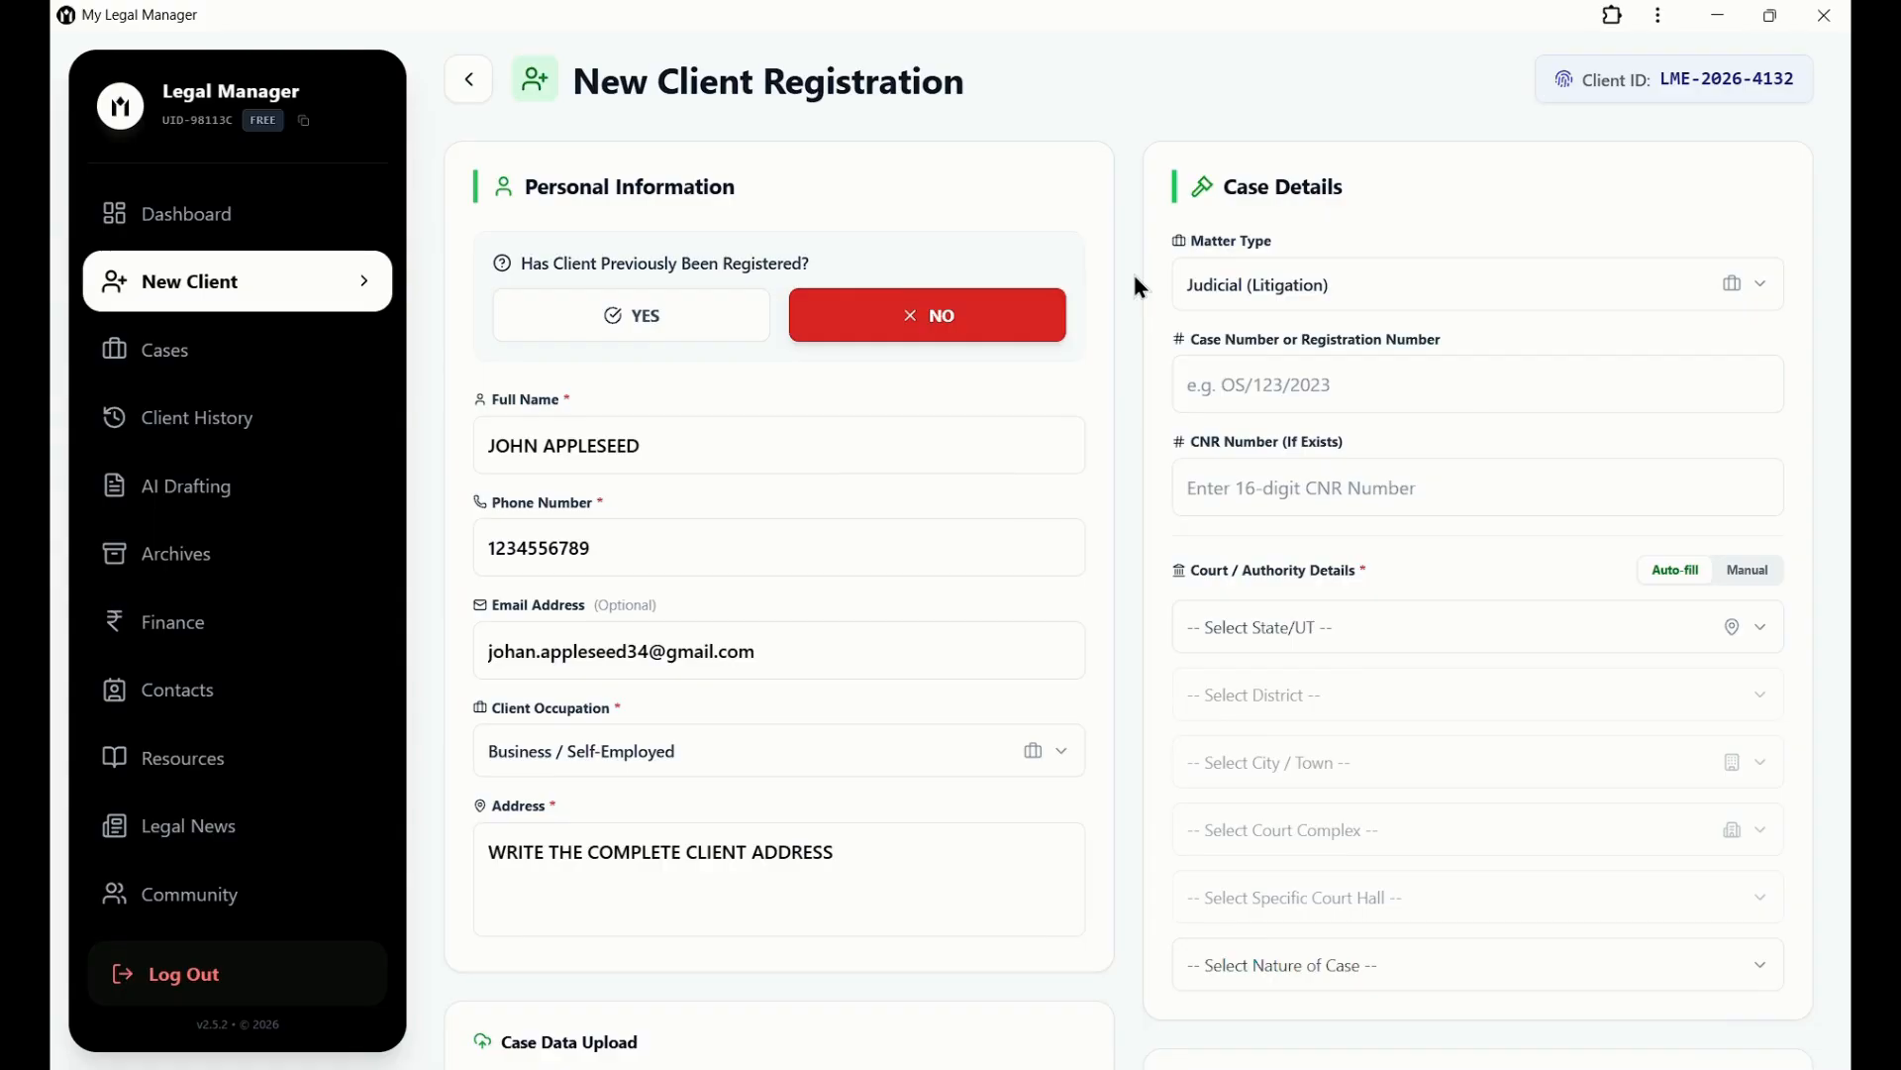
pyautogui.click(1055, 436)
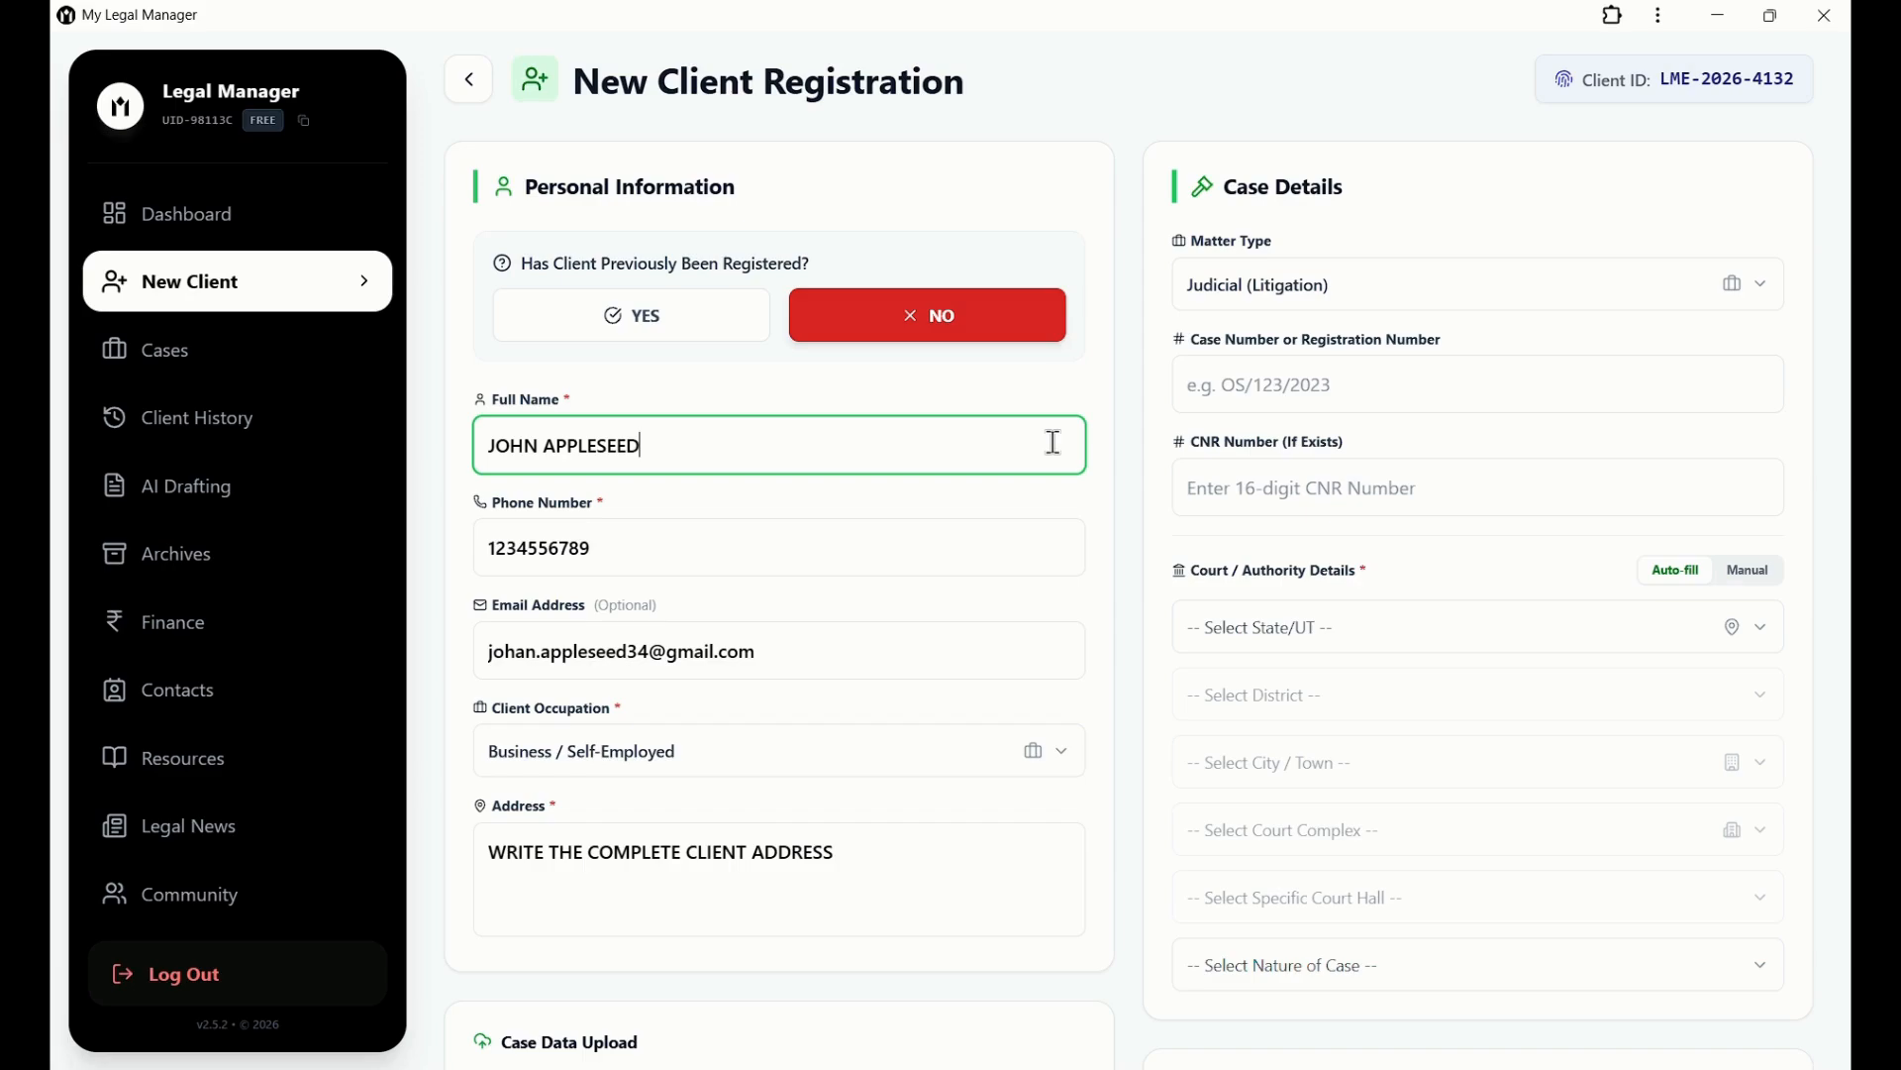
pyautogui.click(1038, 534)
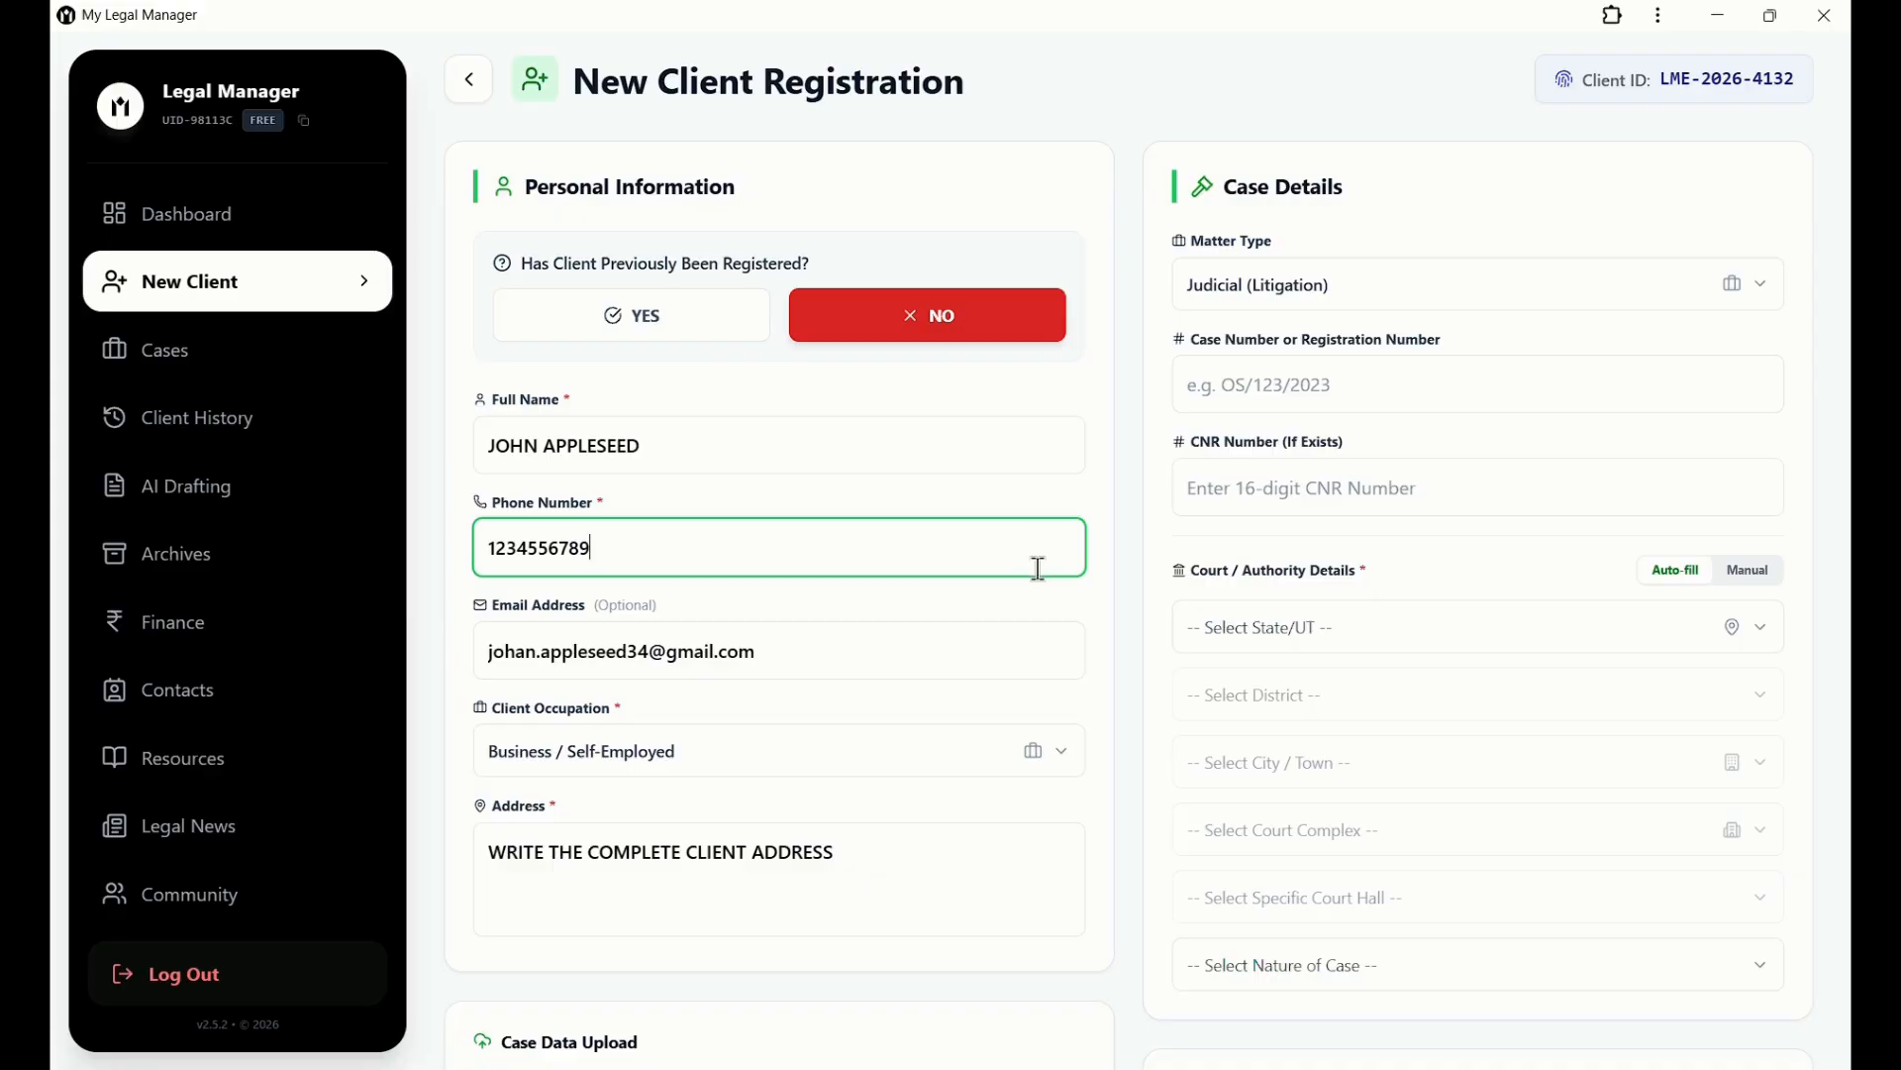
pyautogui.click(1027, 634)
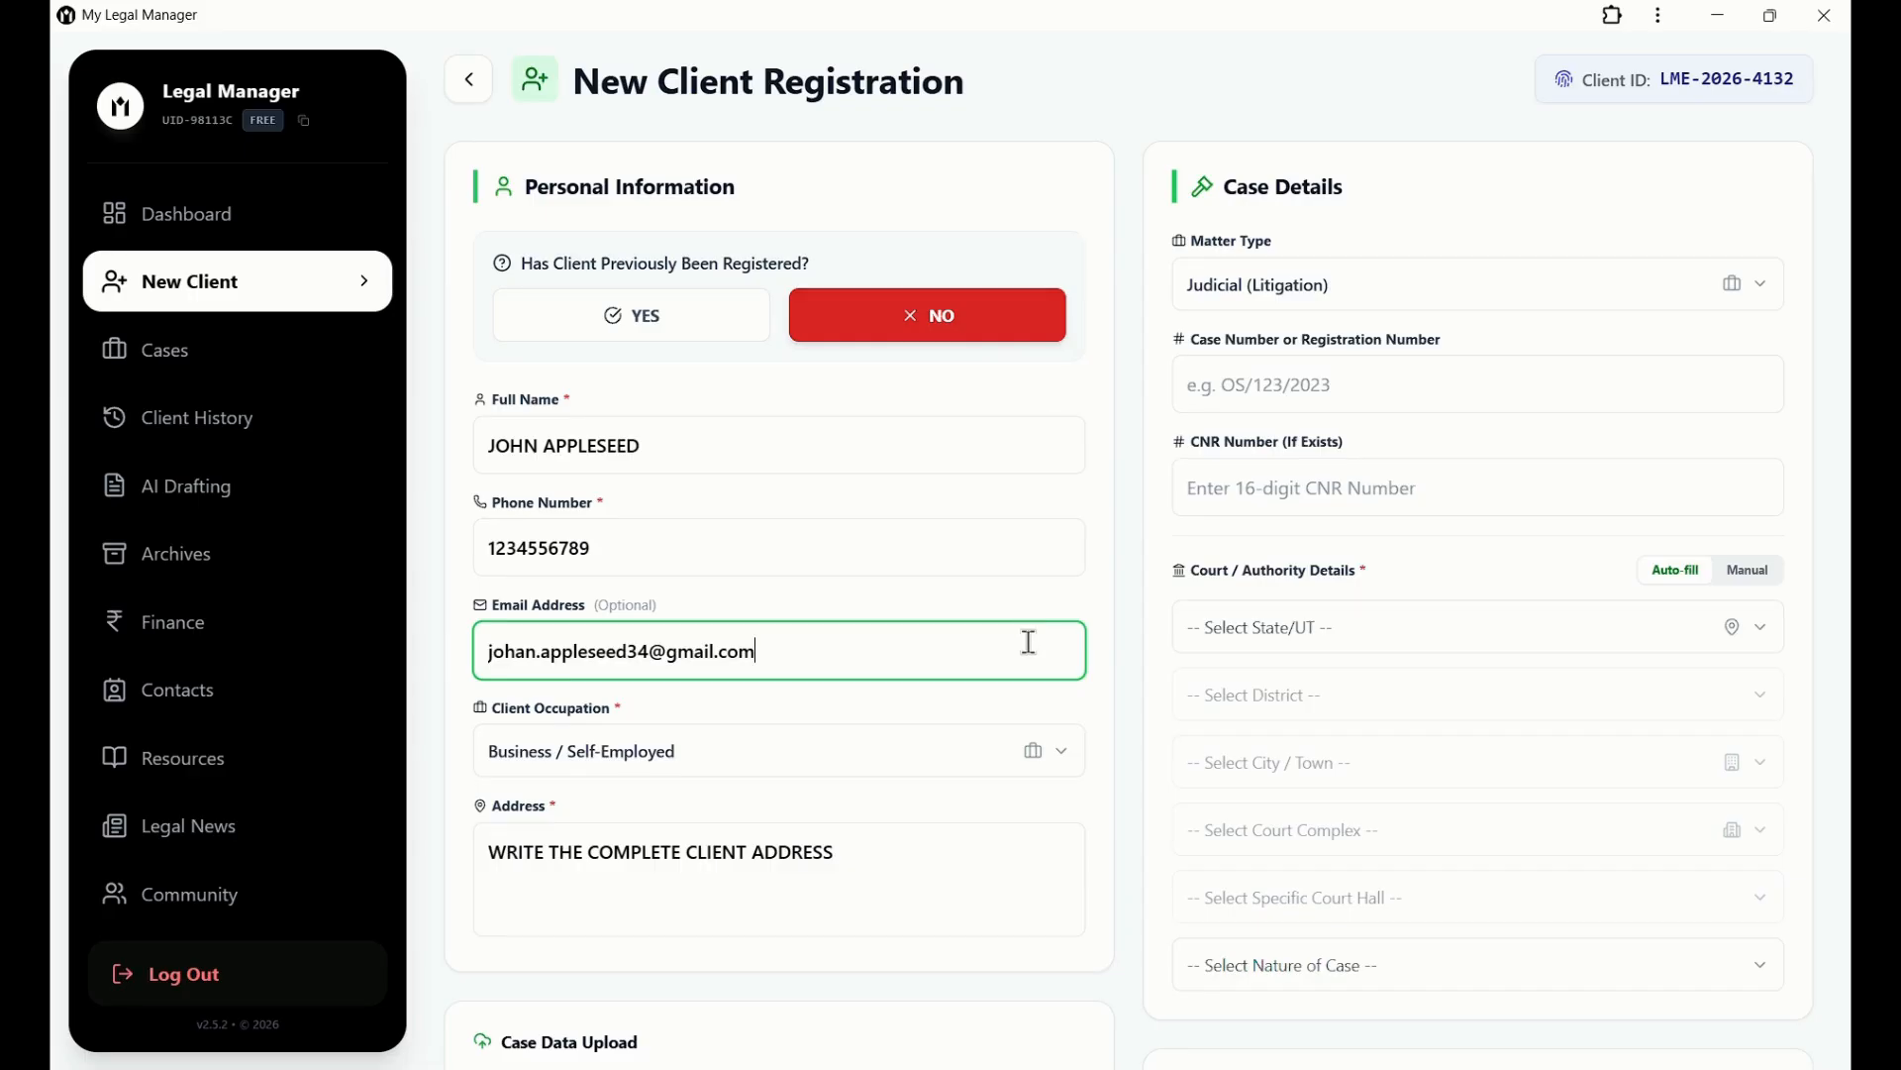
pyautogui.click(1042, 749)
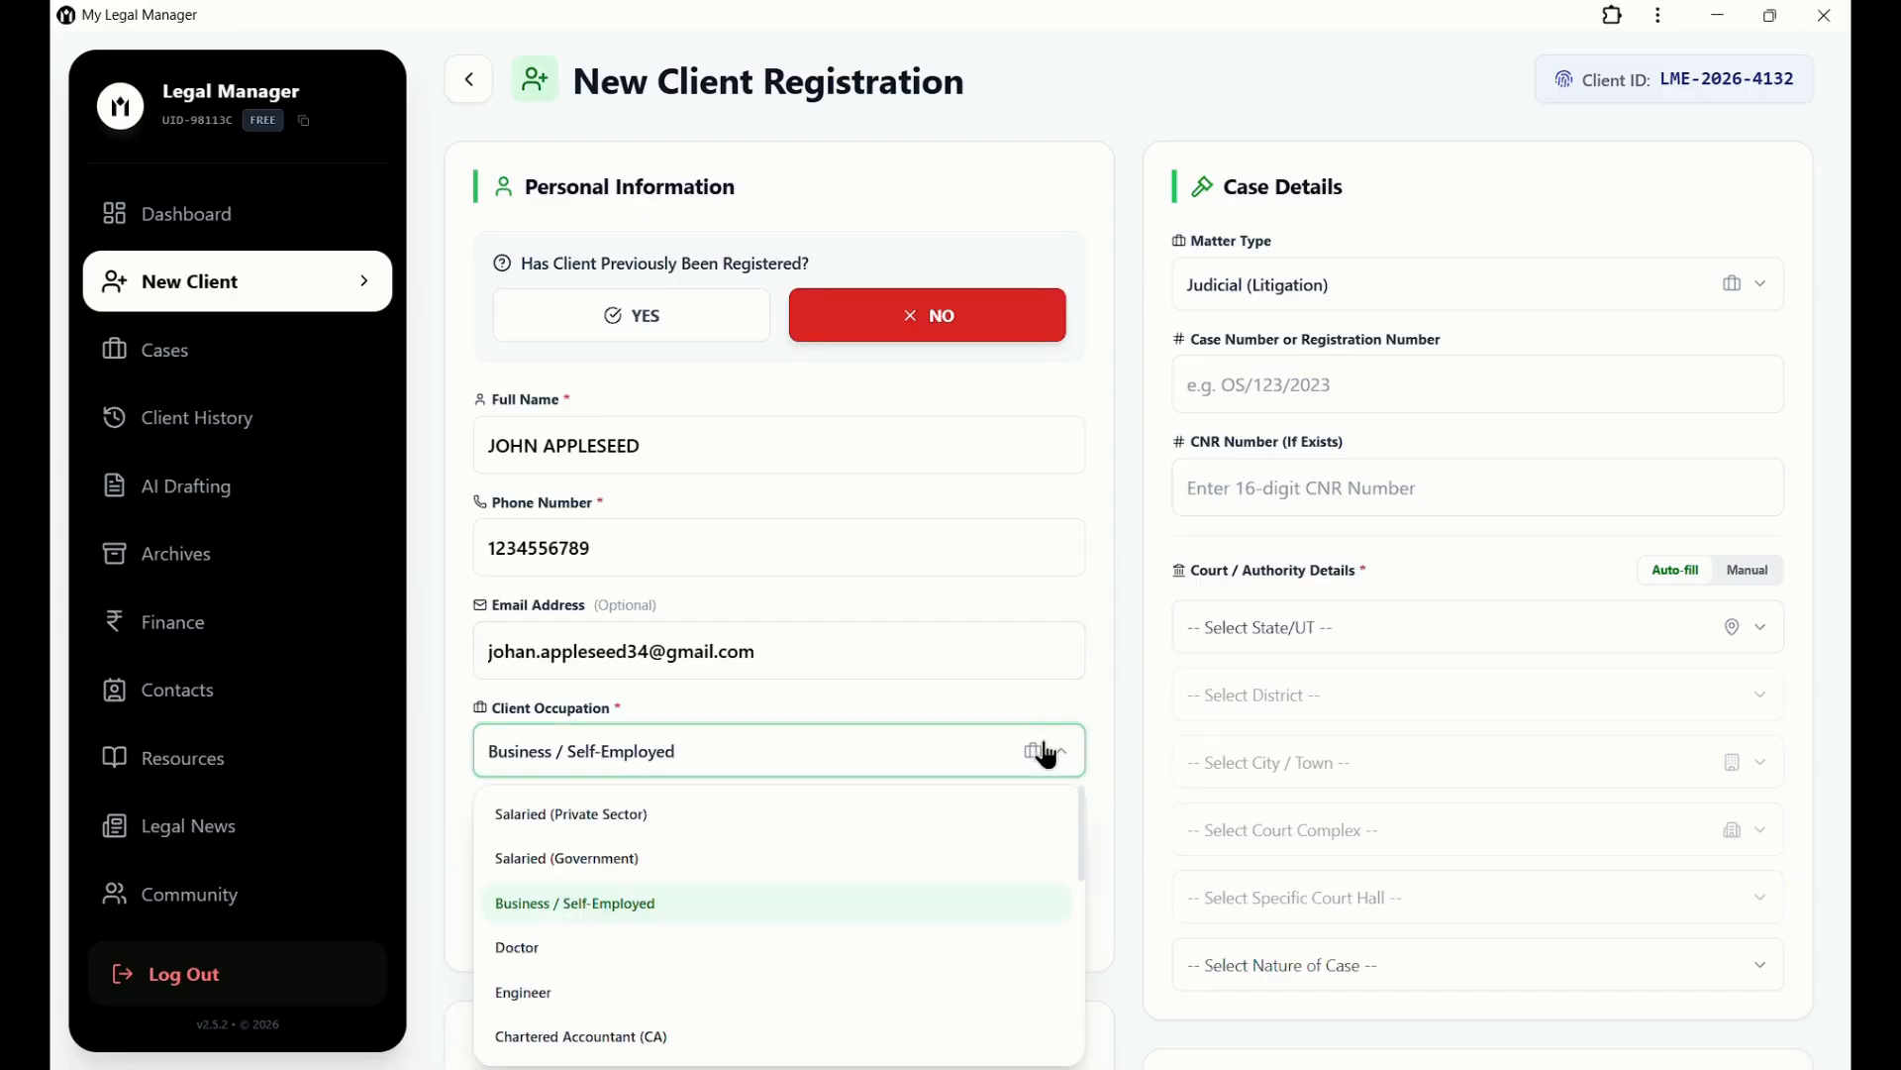
pyautogui.scroll(-3, 1010, 861)
pyautogui.scroll(3, 1001, 879)
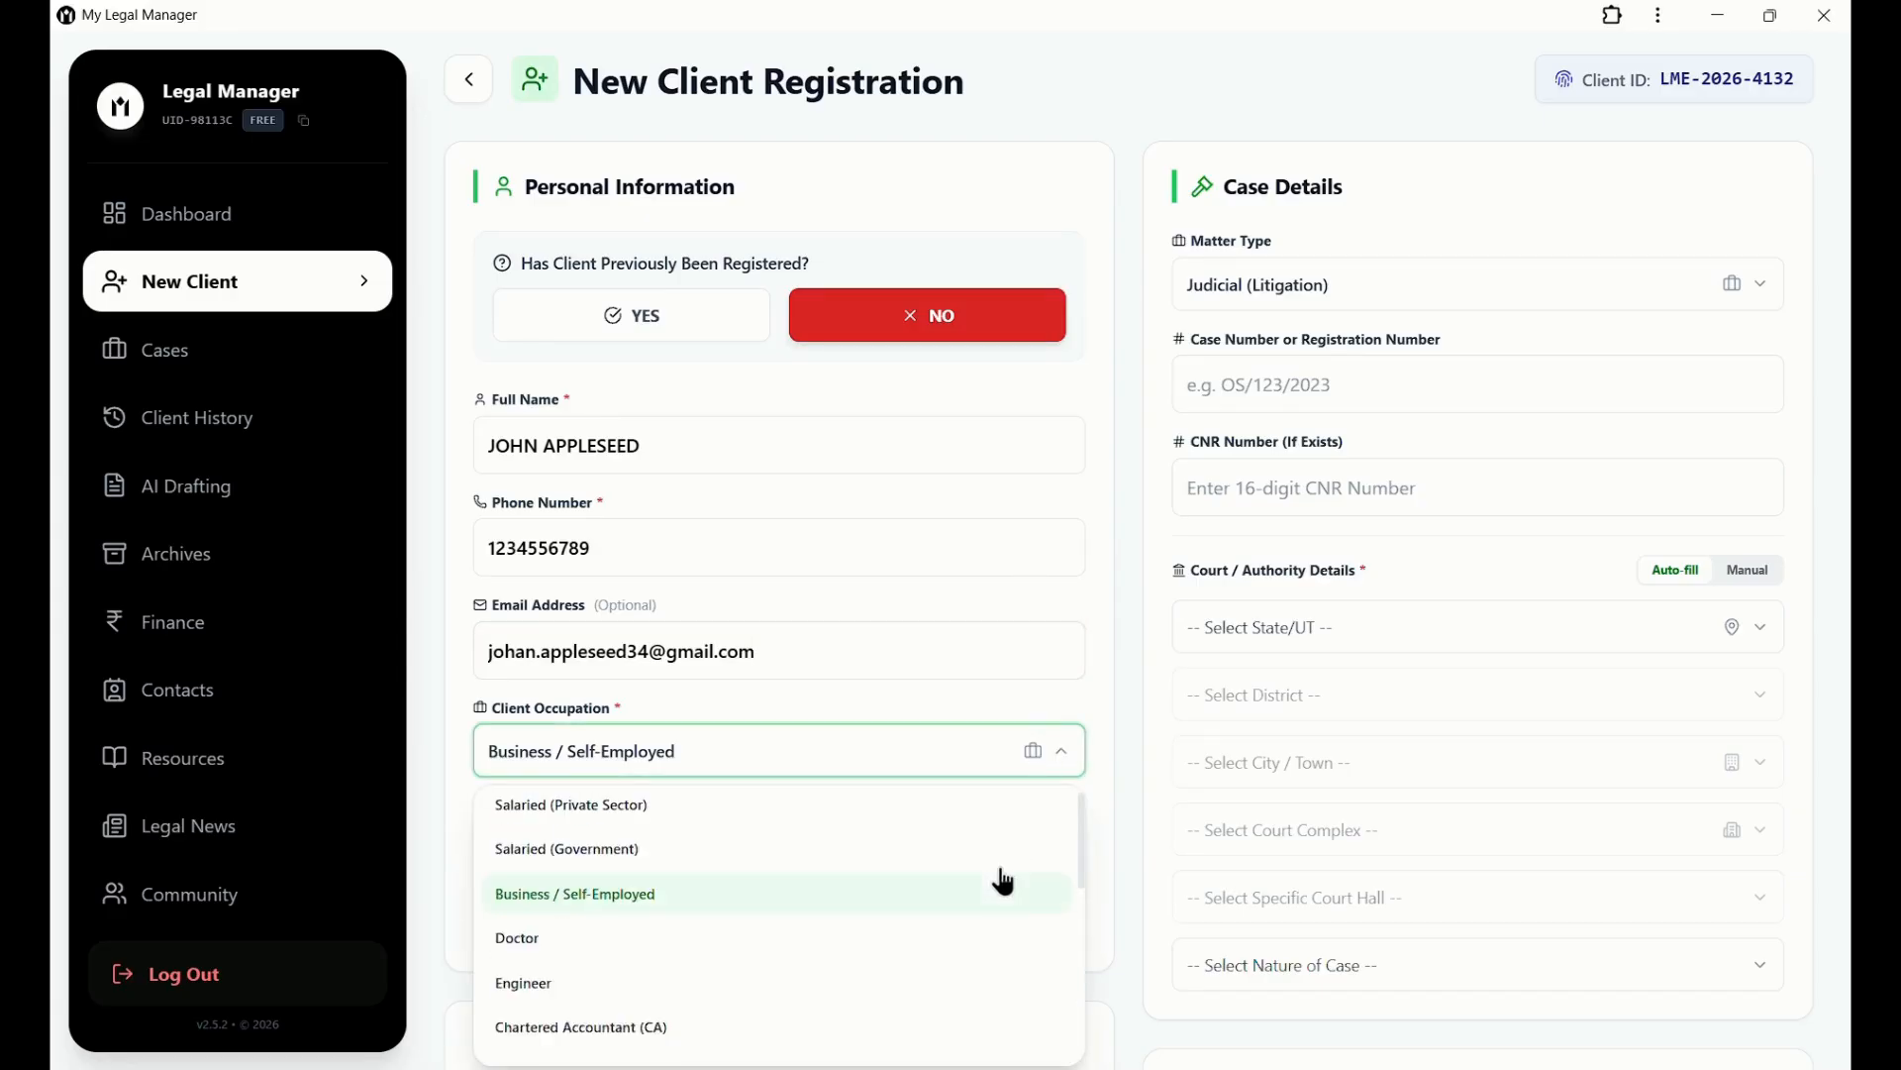
pyautogui.click(969, 918)
pyautogui.click(981, 884)
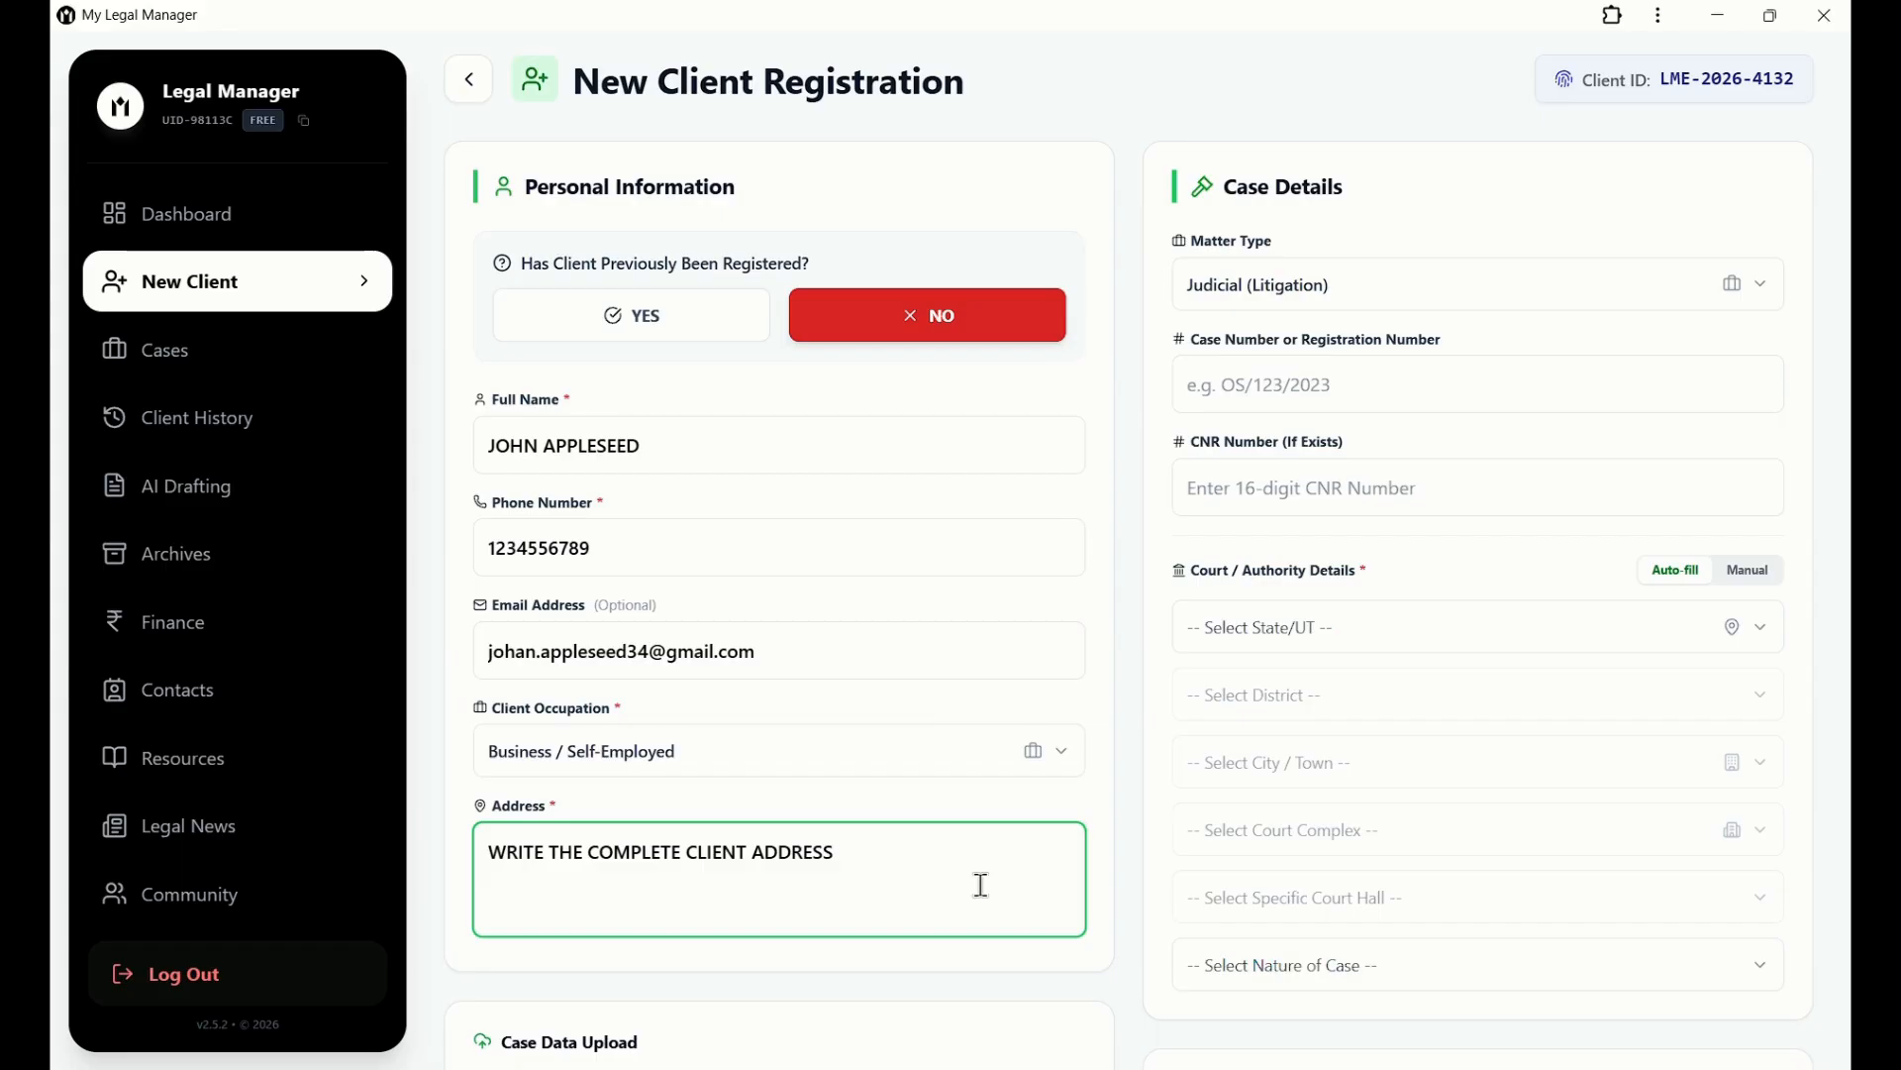
pyautogui.click(1113, 897)
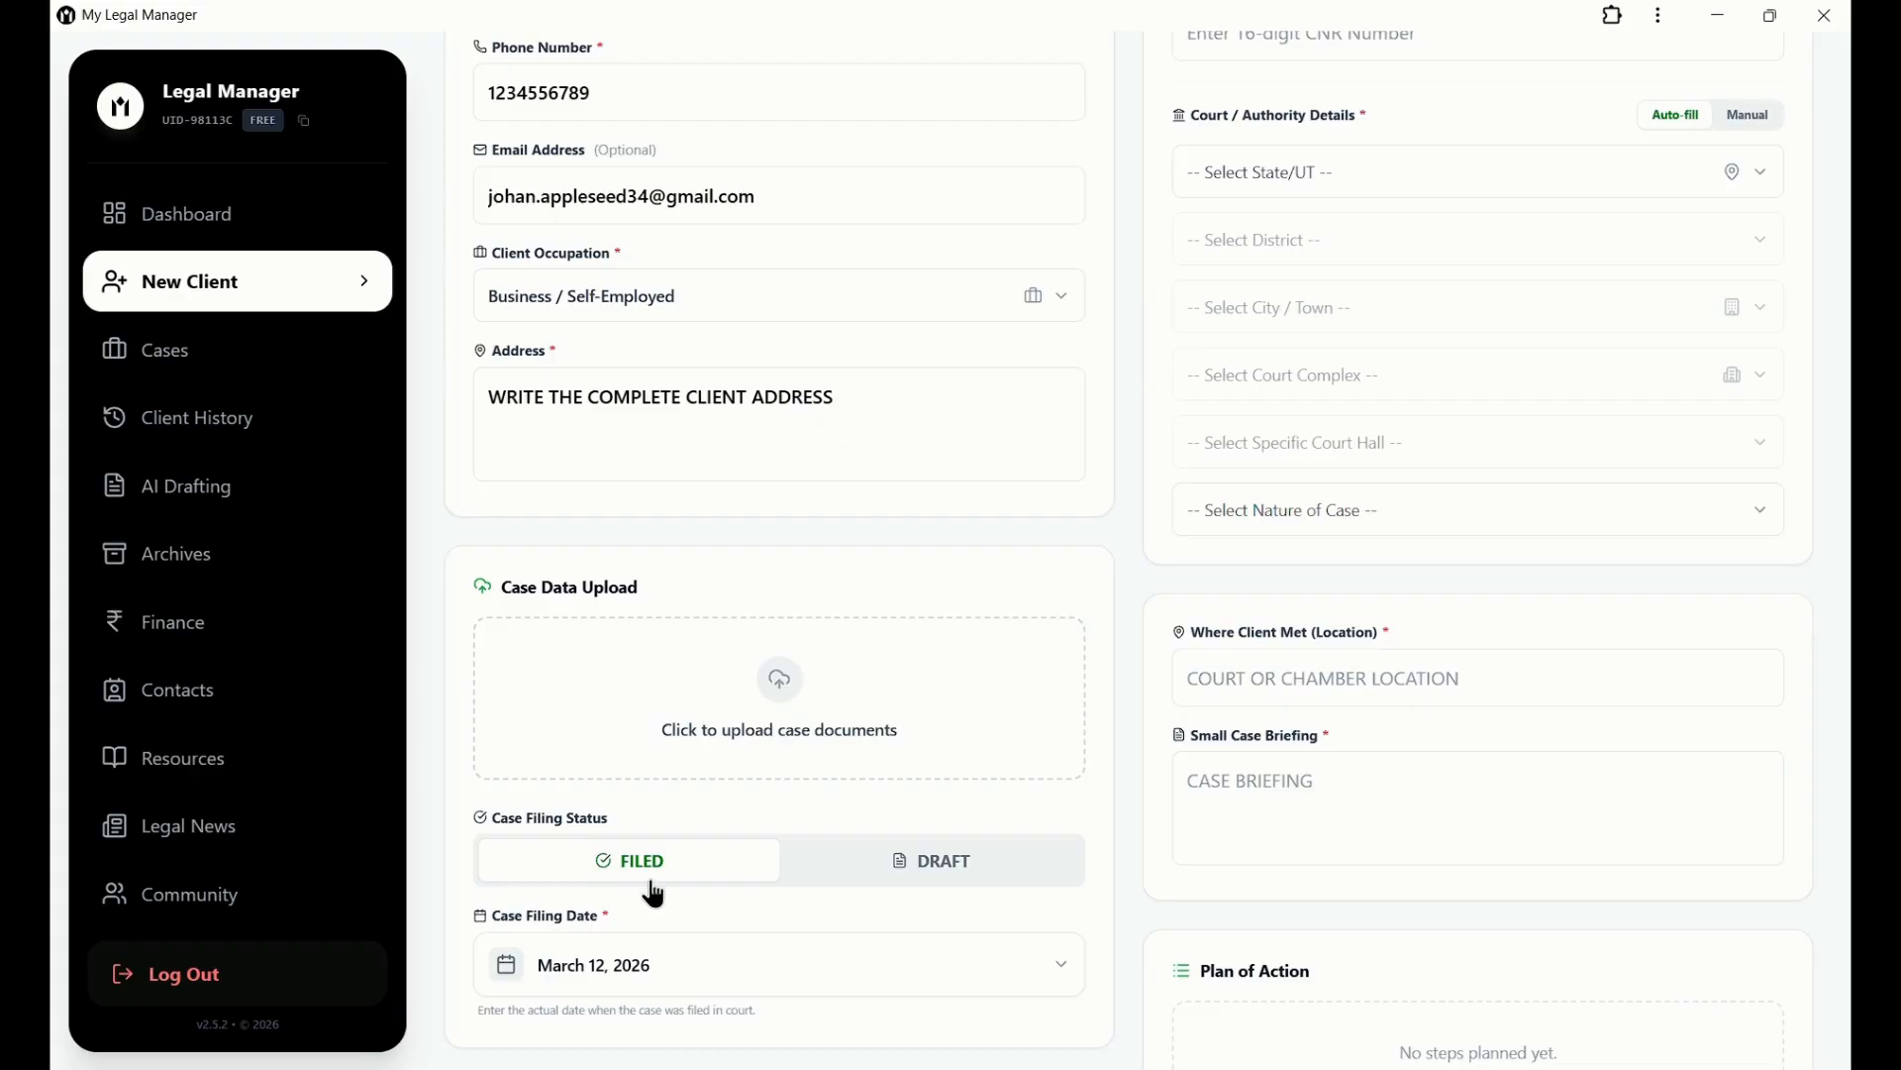
# Switch the case status to DRAFT and back to FILED, keeping March 12, 2026 as the filing date.
pyautogui.click(884, 891)
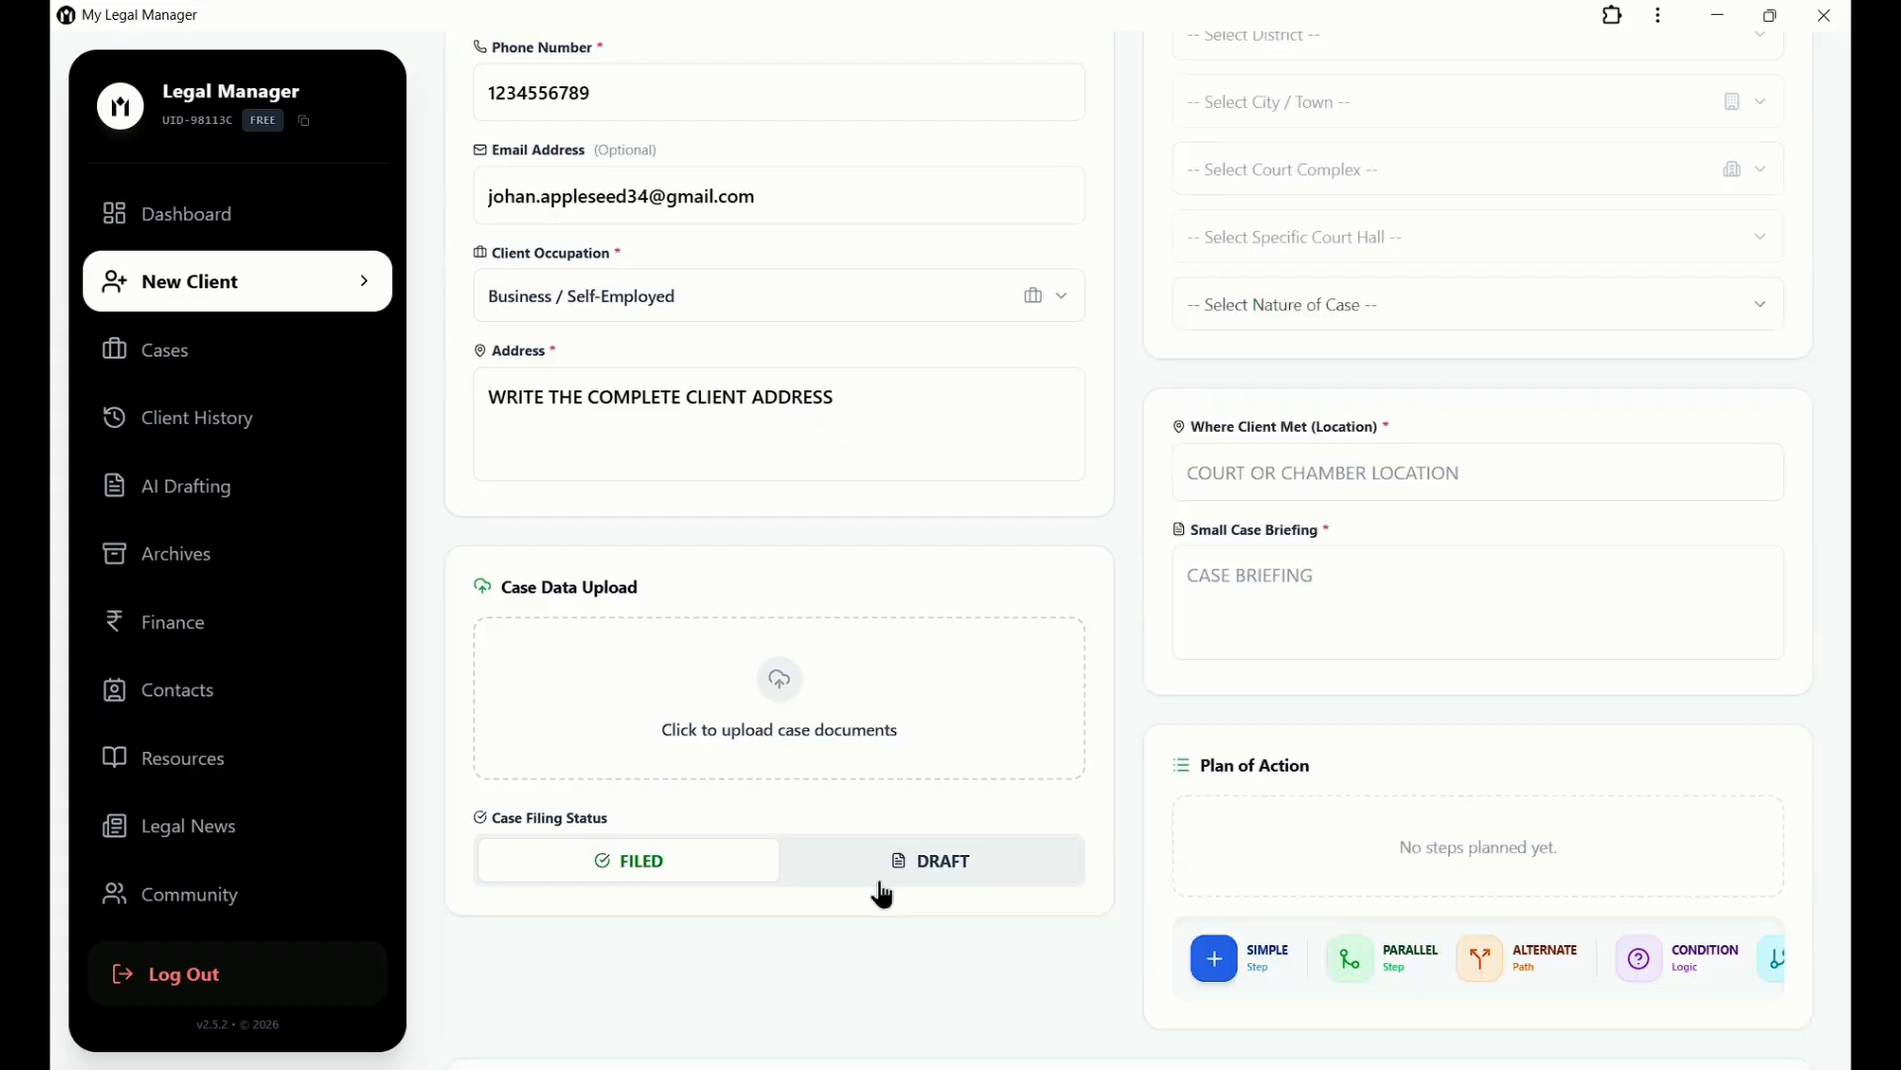
pyautogui.click(726, 884)
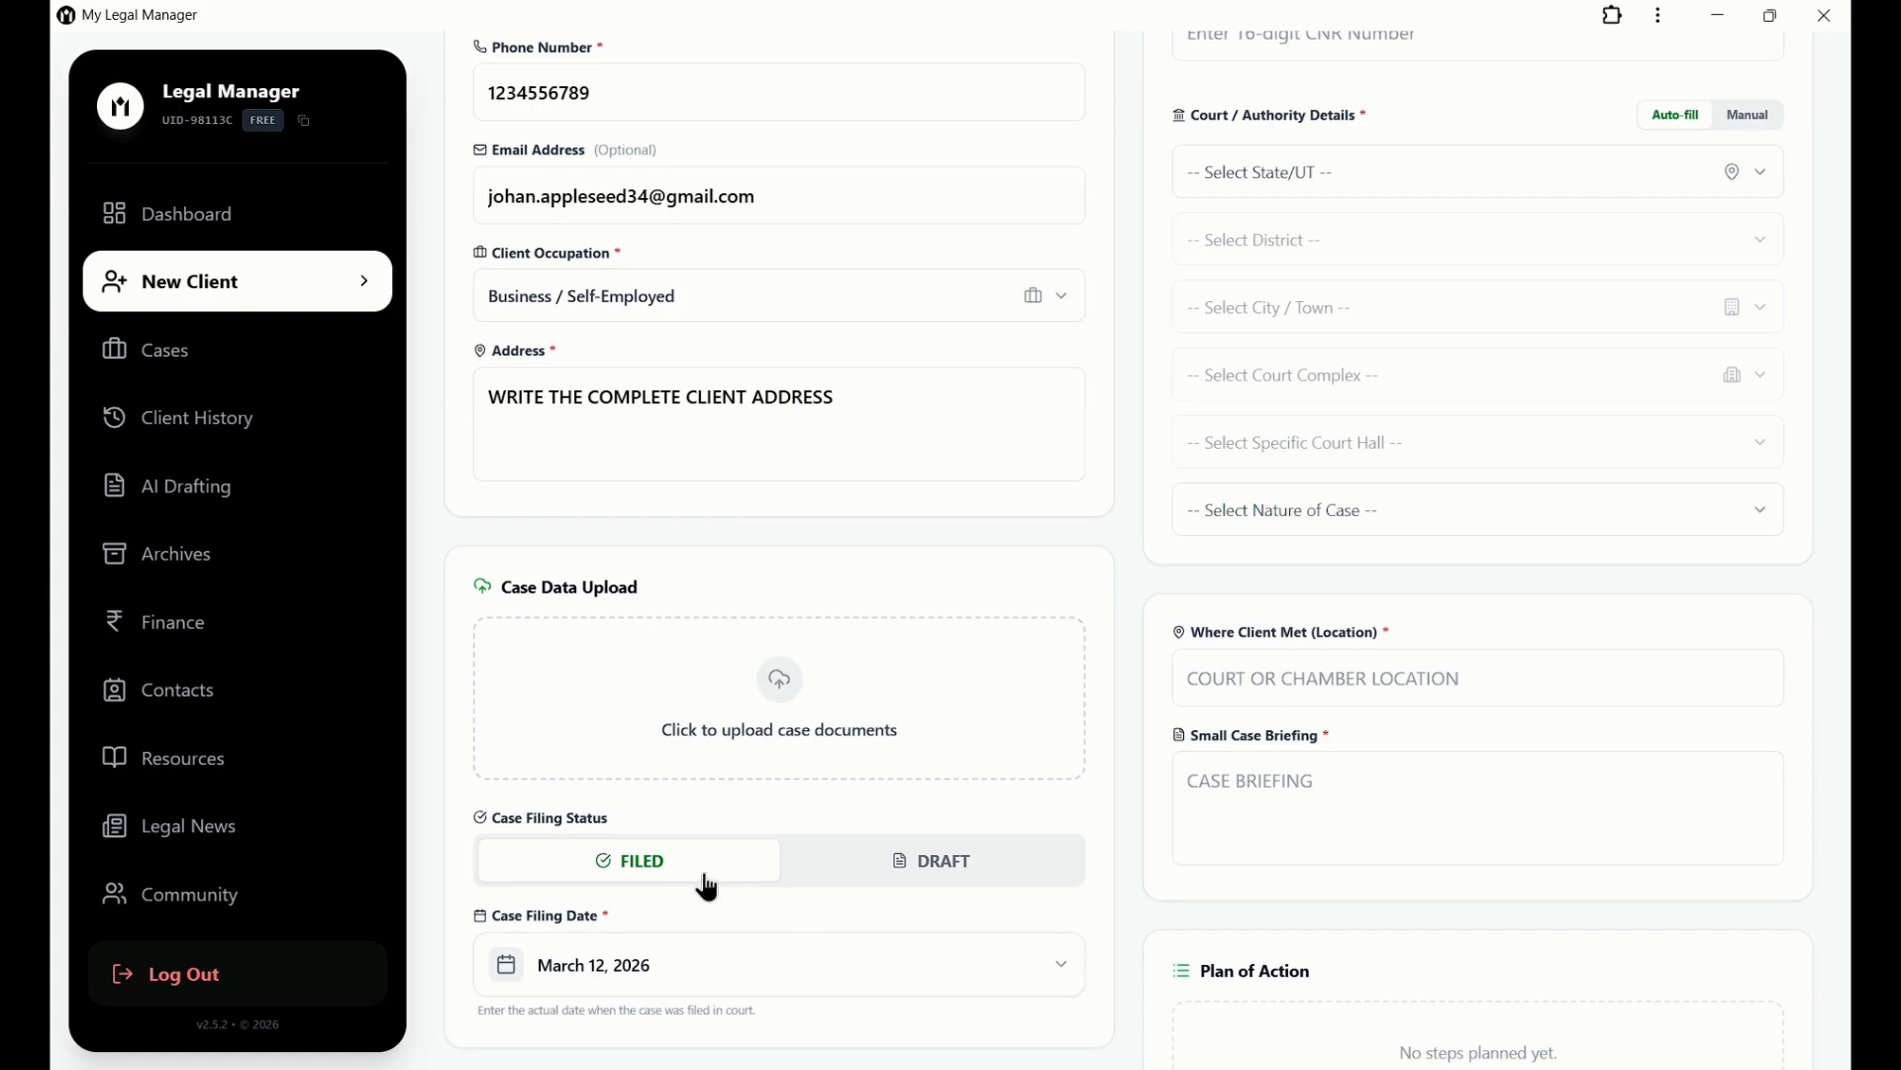
pyautogui.click(683, 985)
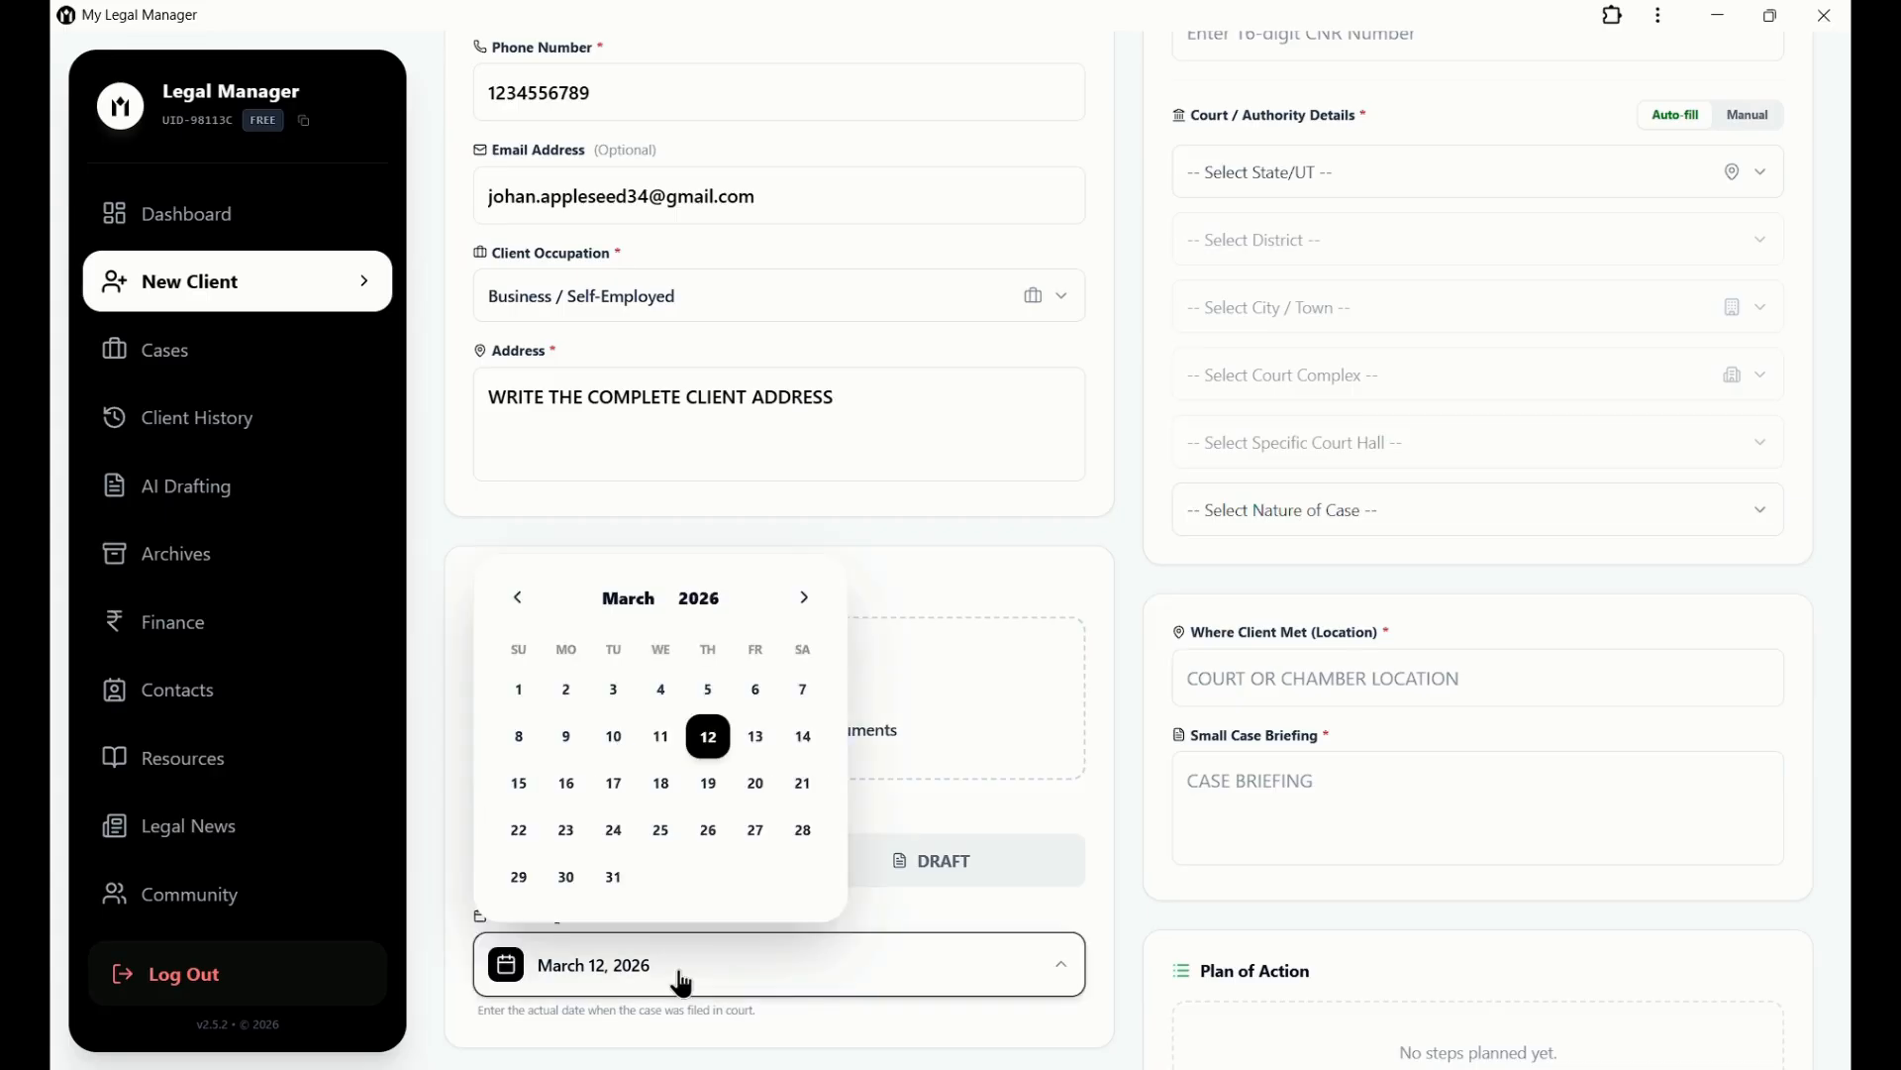
pyautogui.click(683, 985)
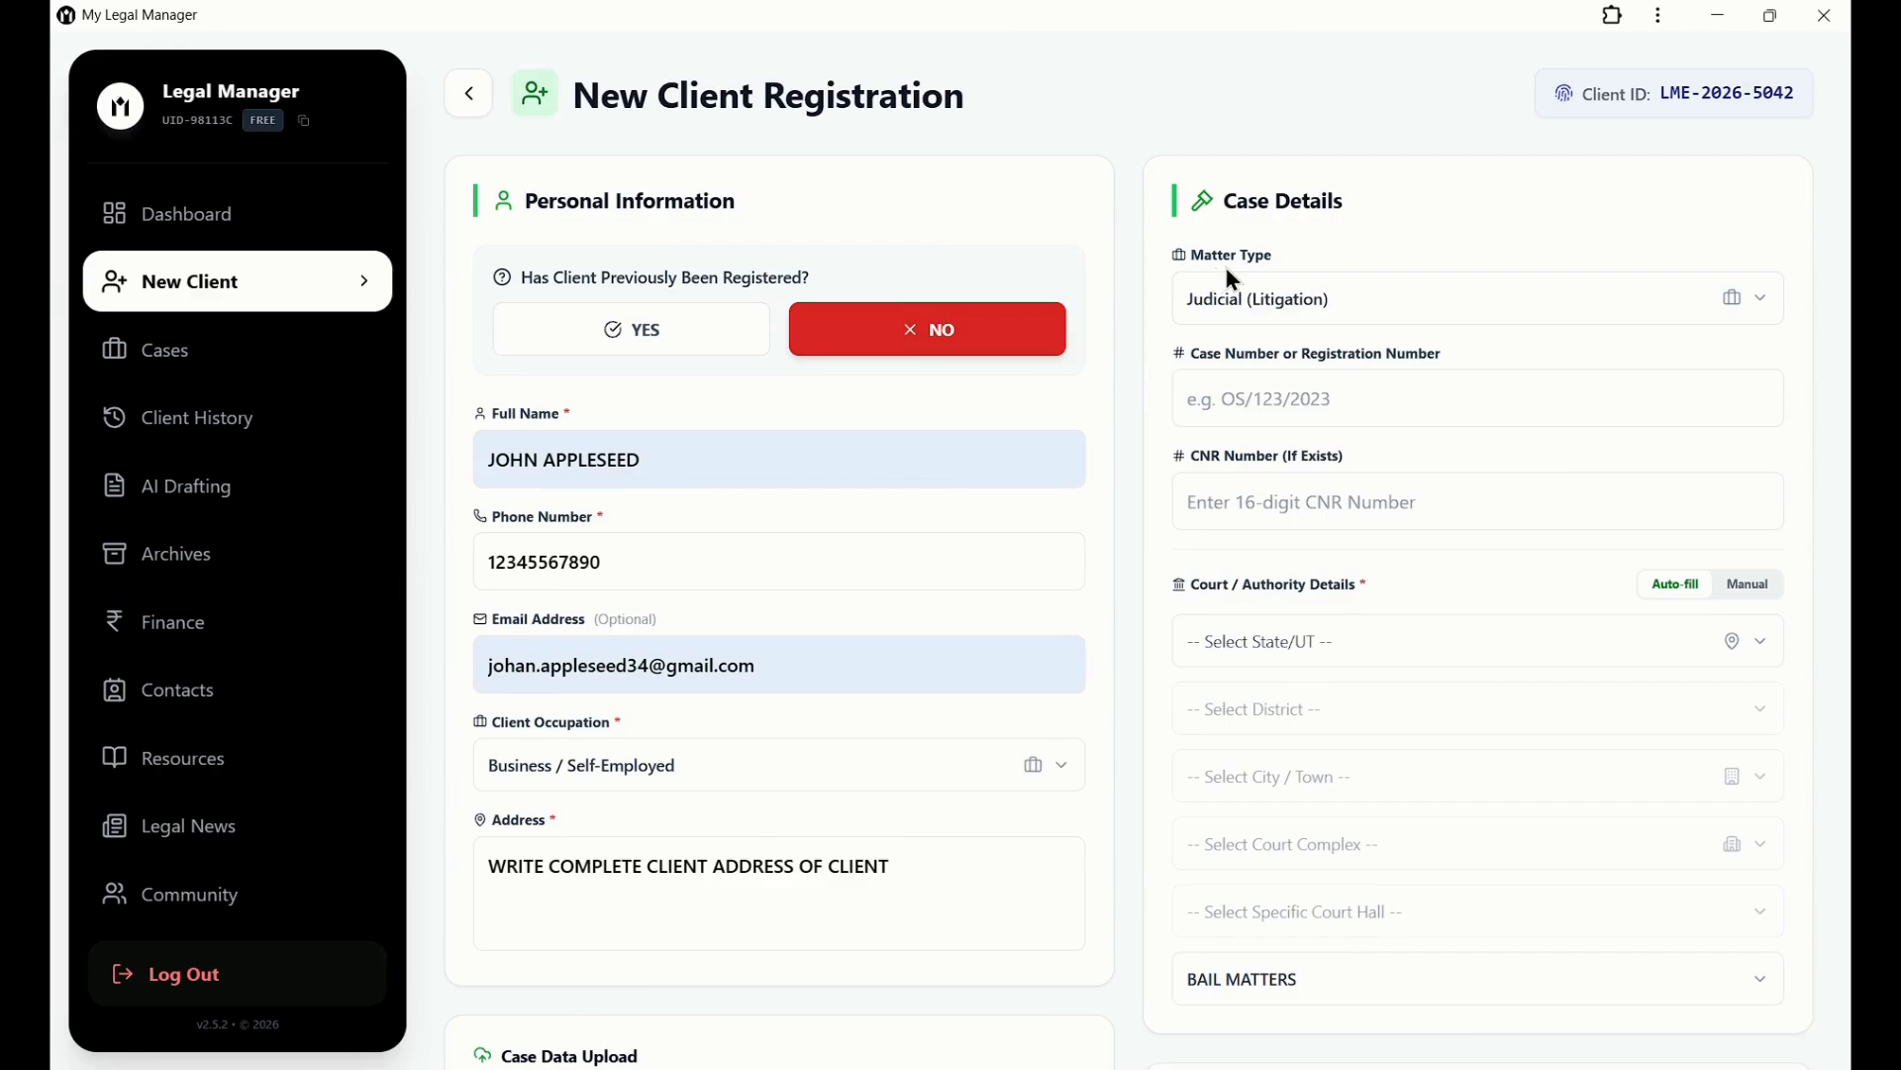
pyautogui.click(1748, 308)
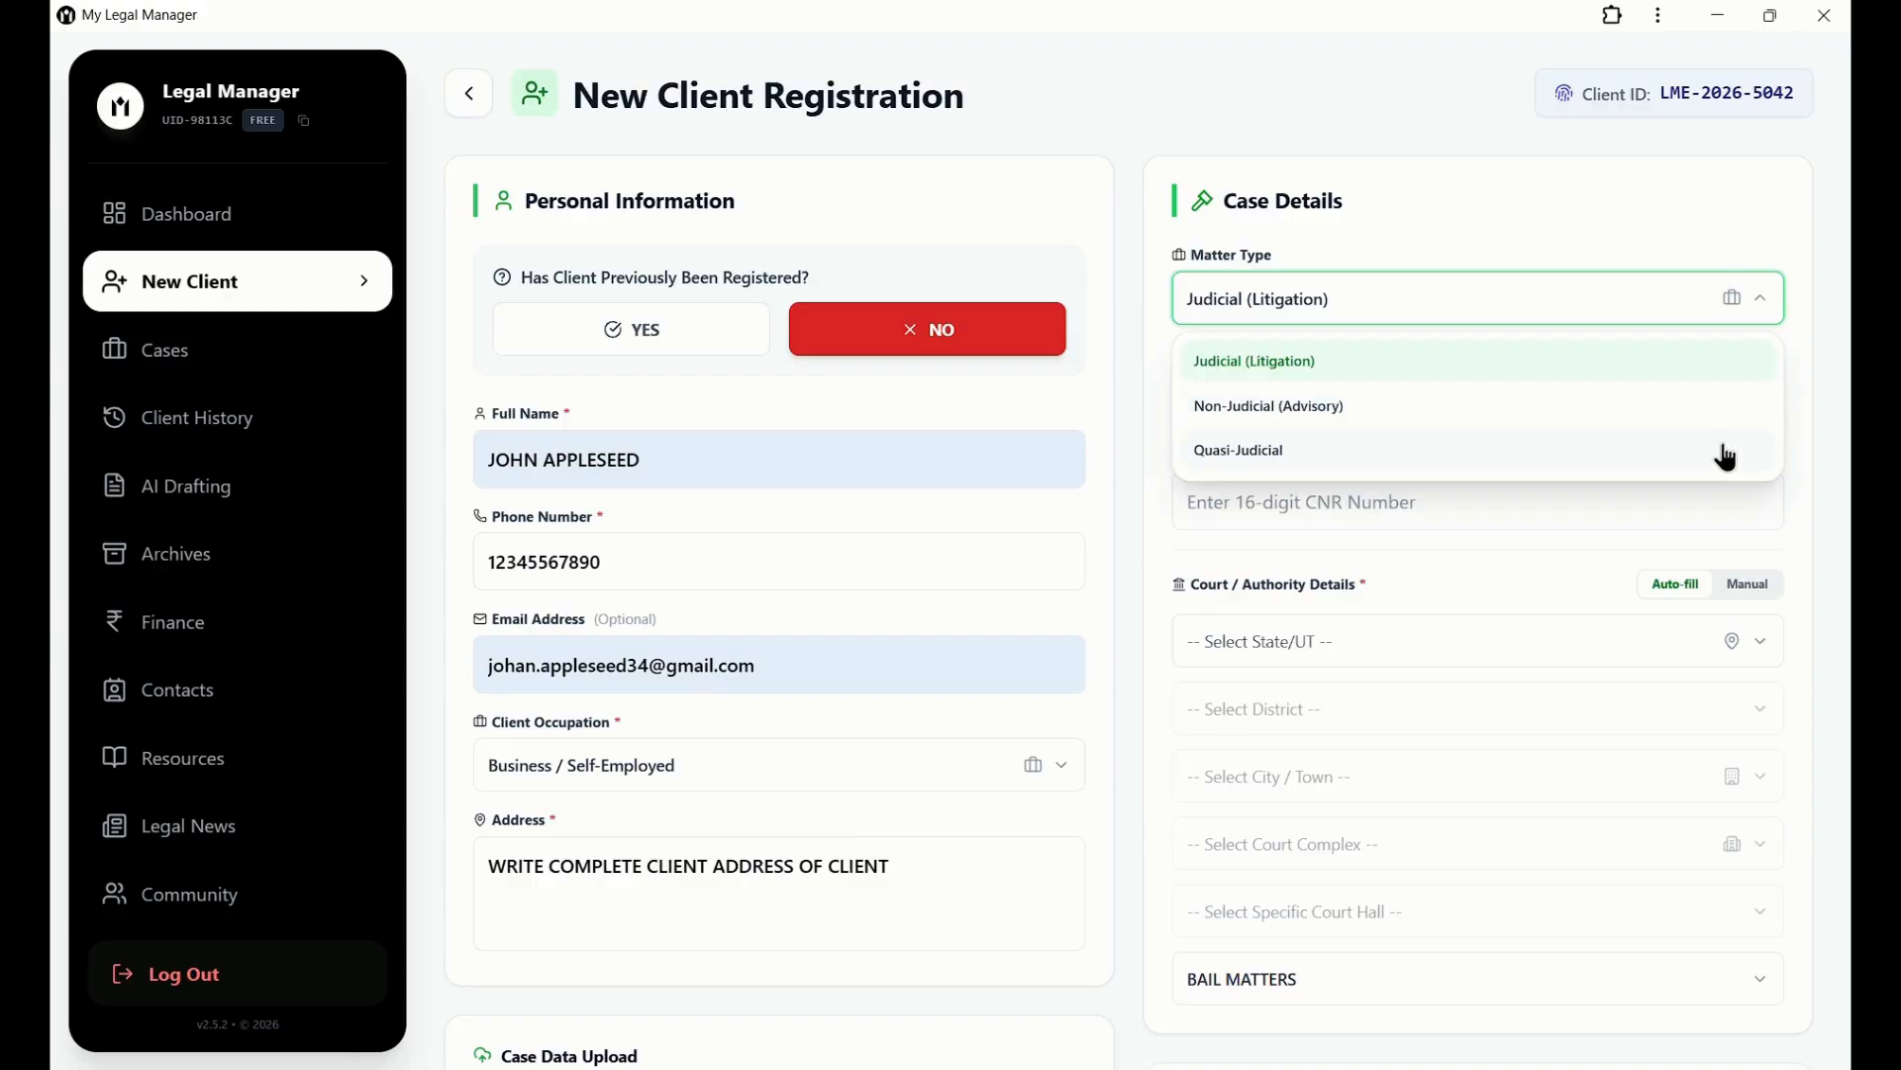
pyautogui.click(1745, 309)
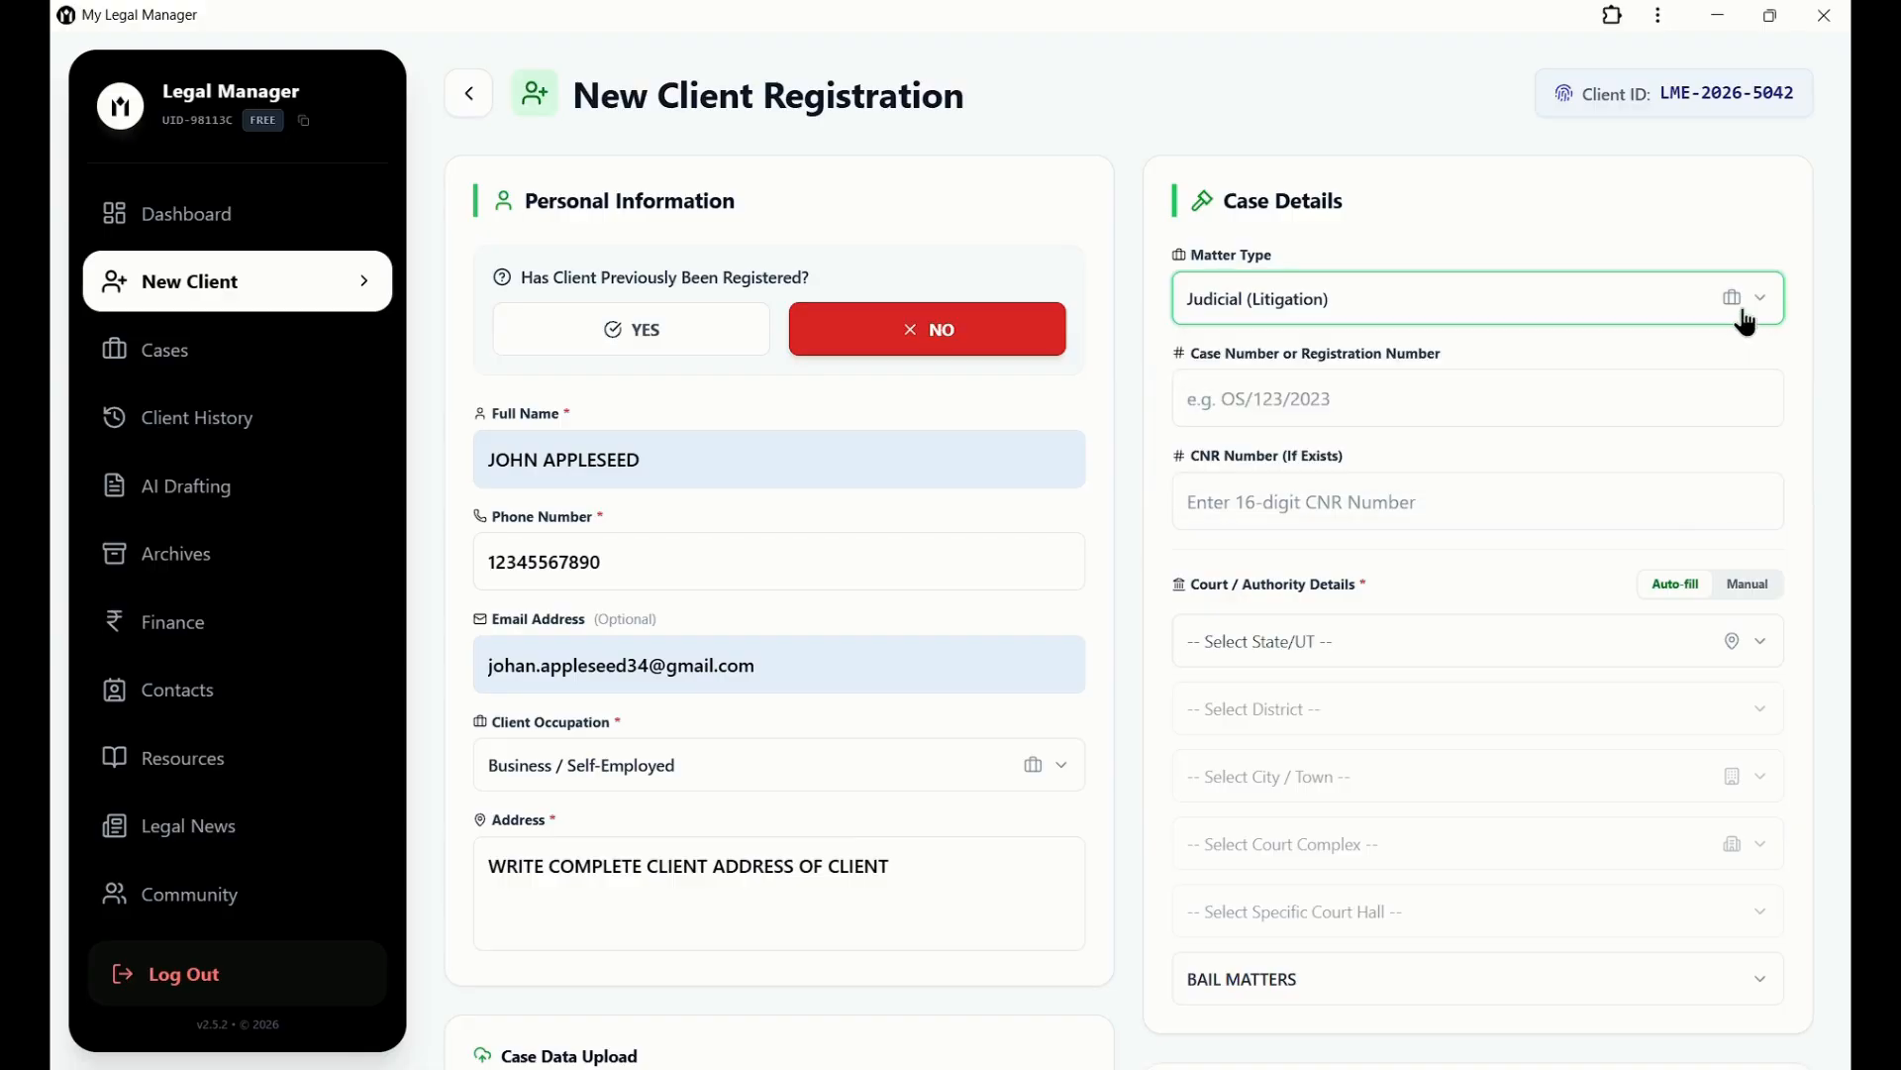
pyautogui.click(1585, 394)
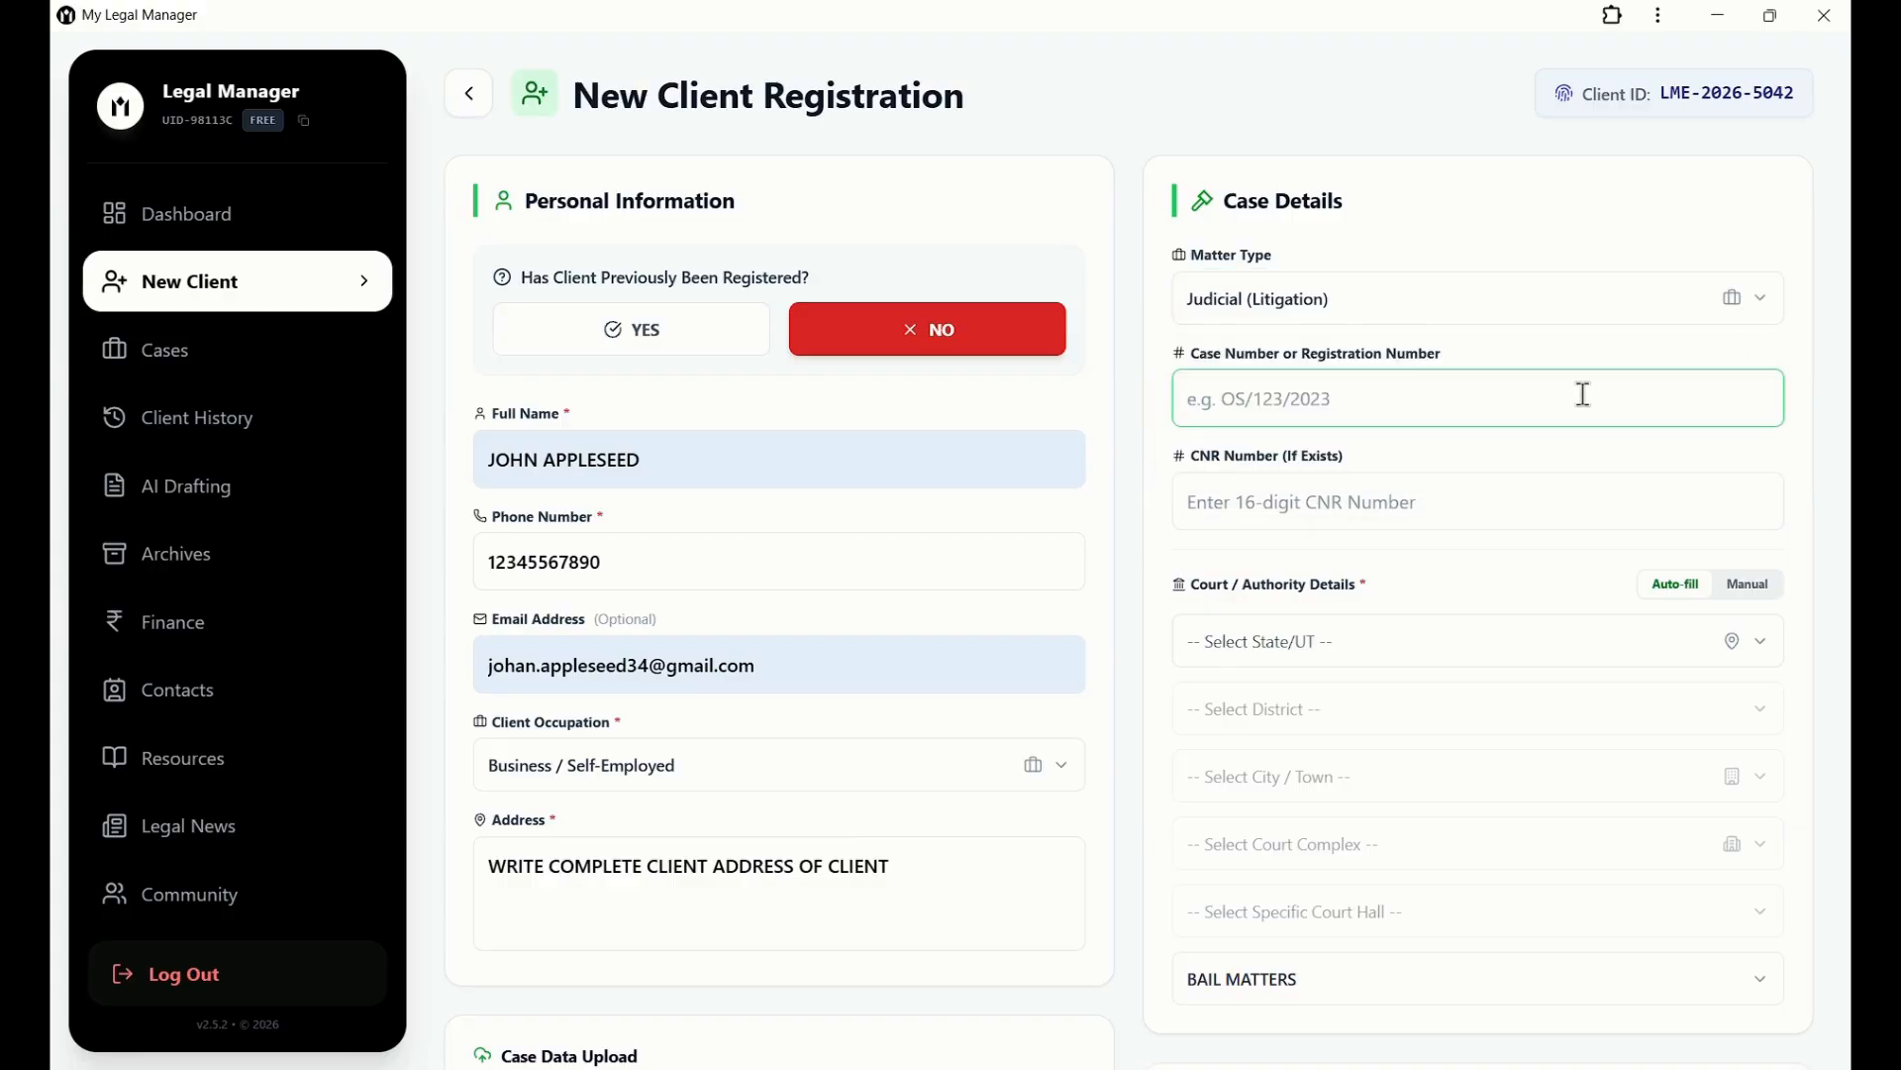
pyautogui.click(1541, 508)
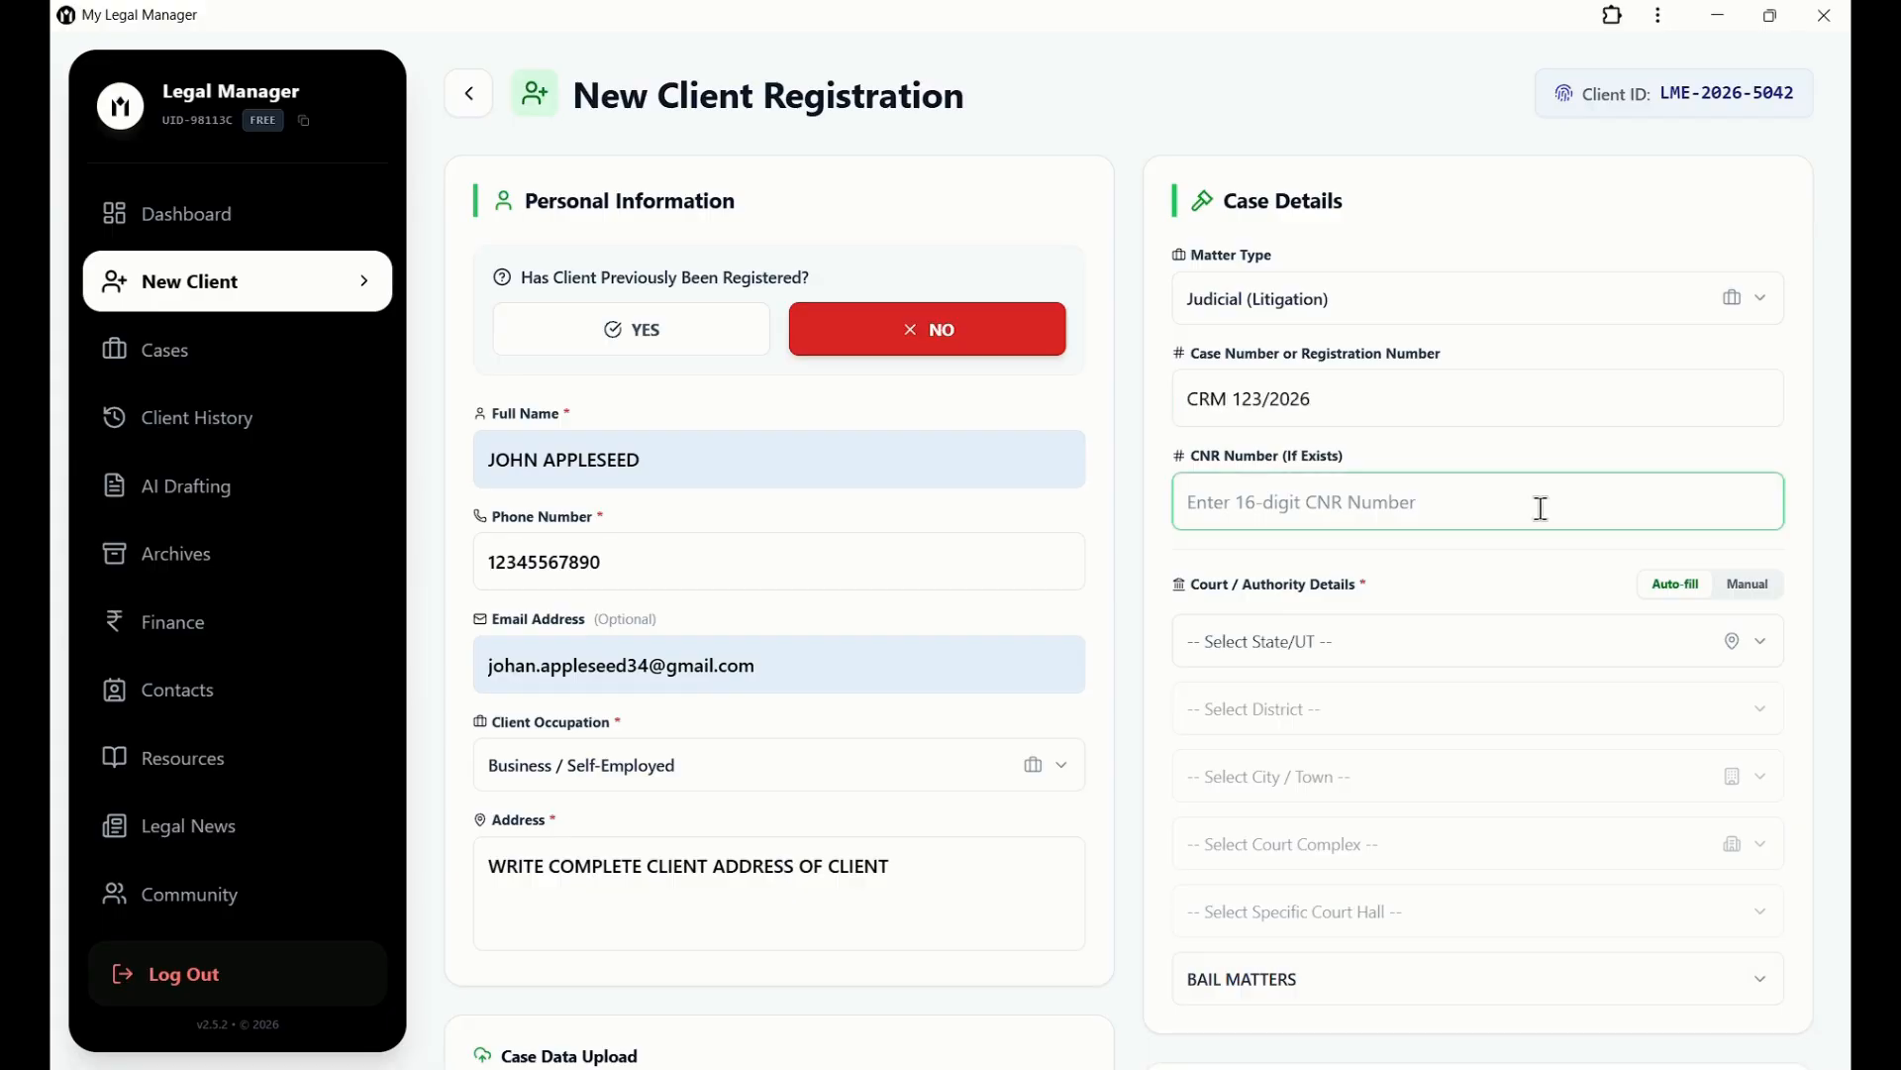
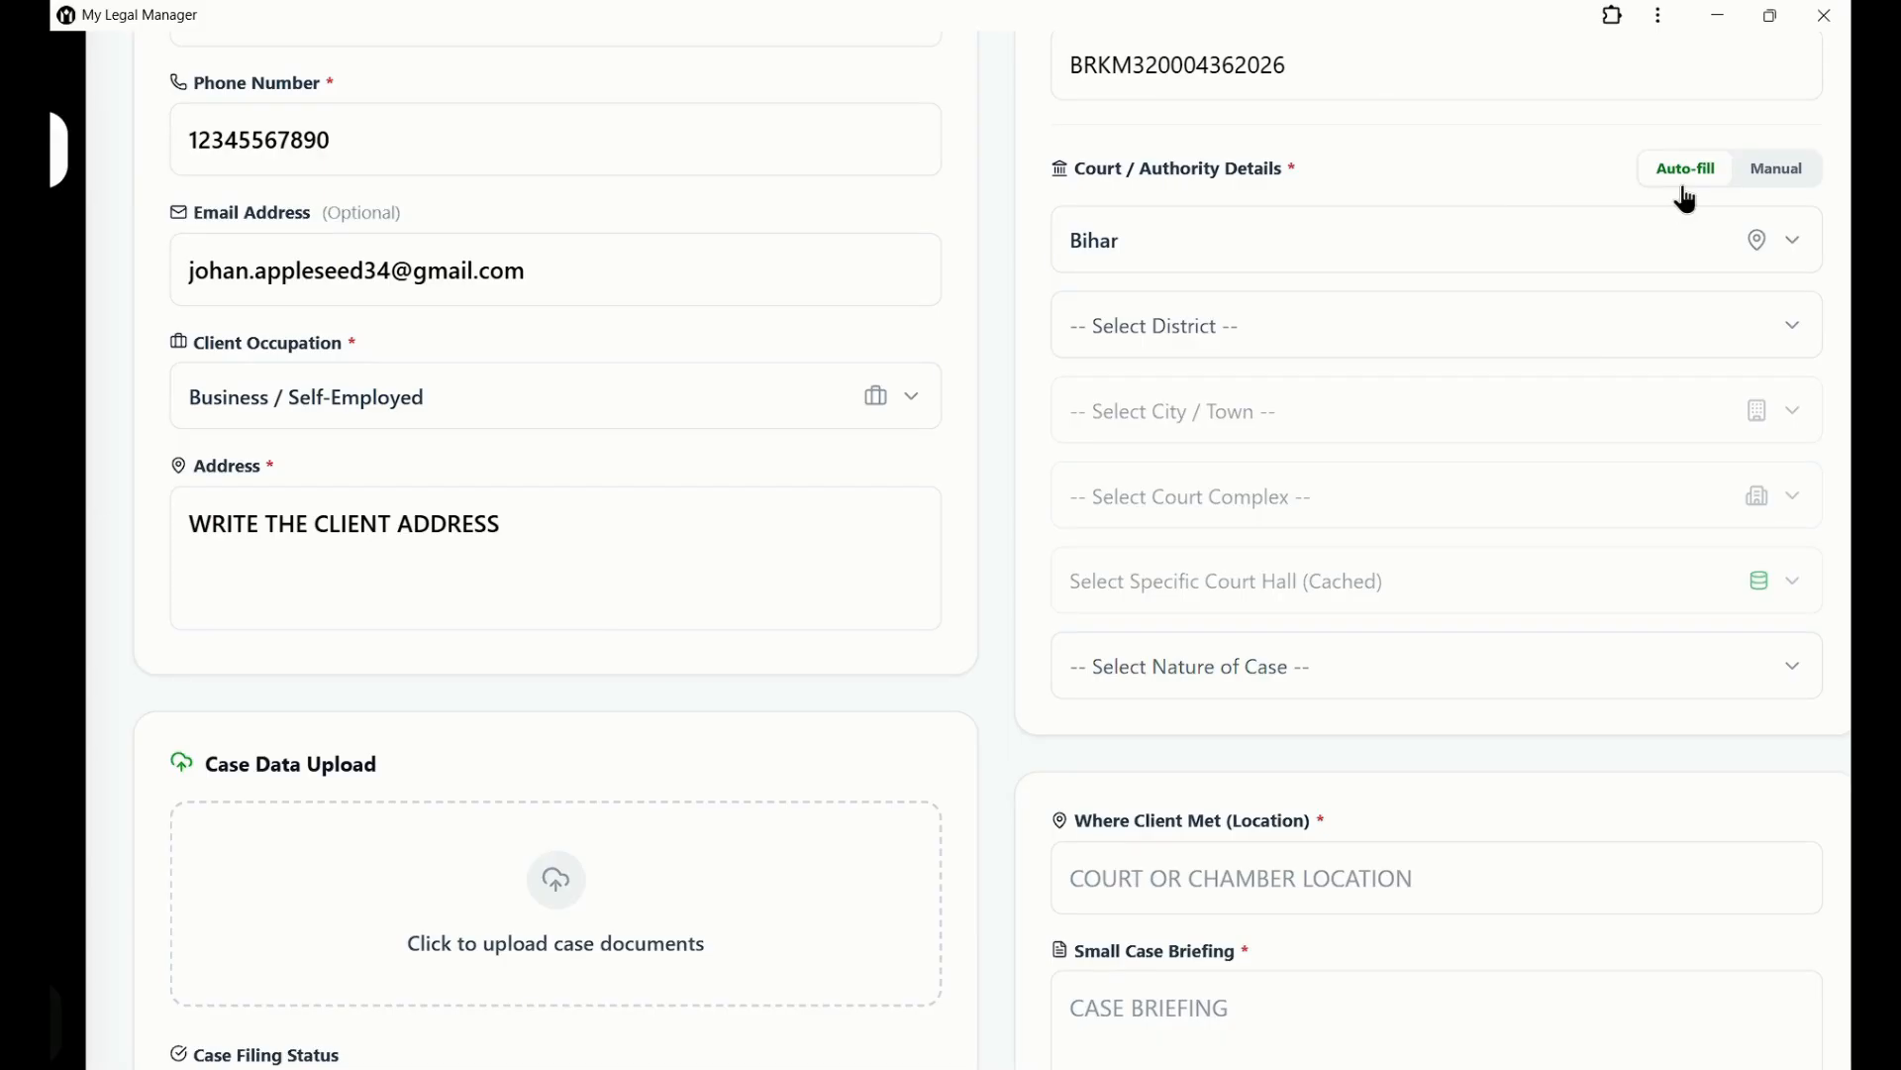
# Keep court details on Auto-fill with Bihar as the state and Patna as the district.
pyautogui.click(1764, 193)
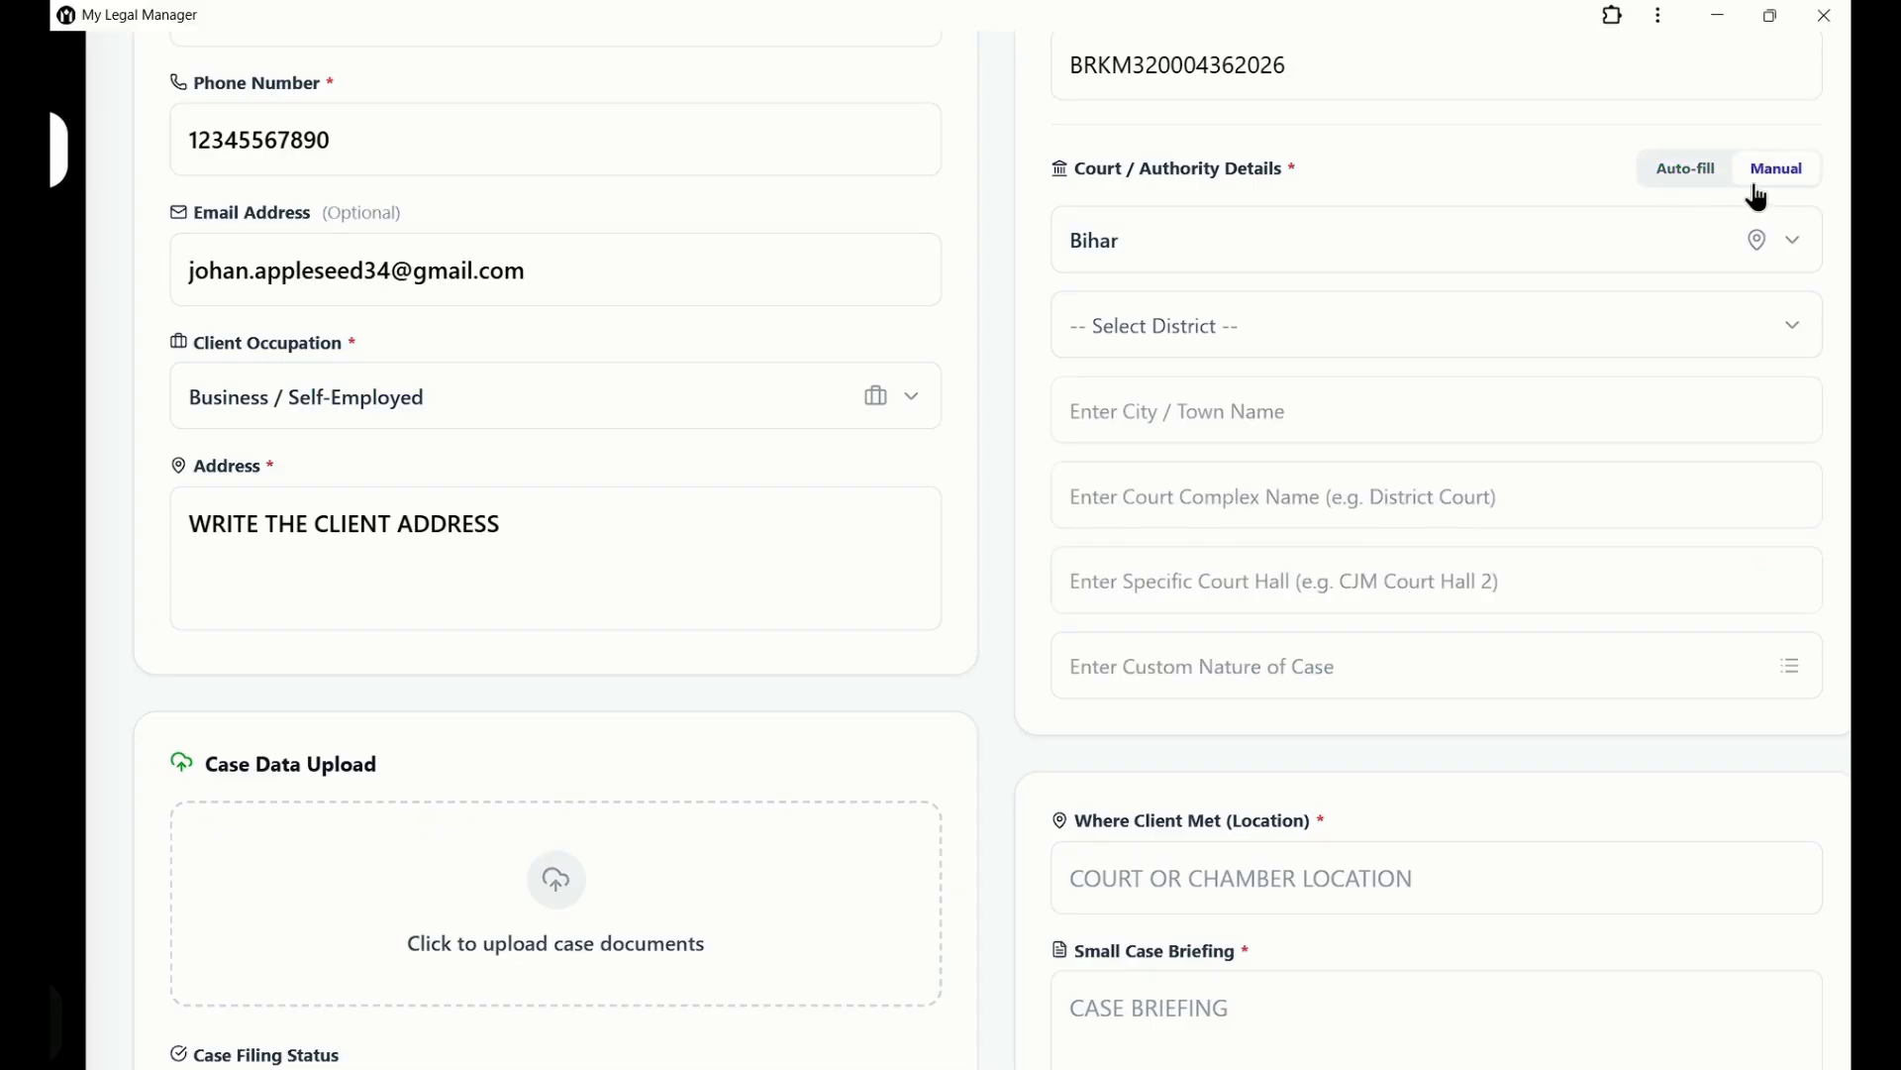
pyautogui.click(1705, 196)
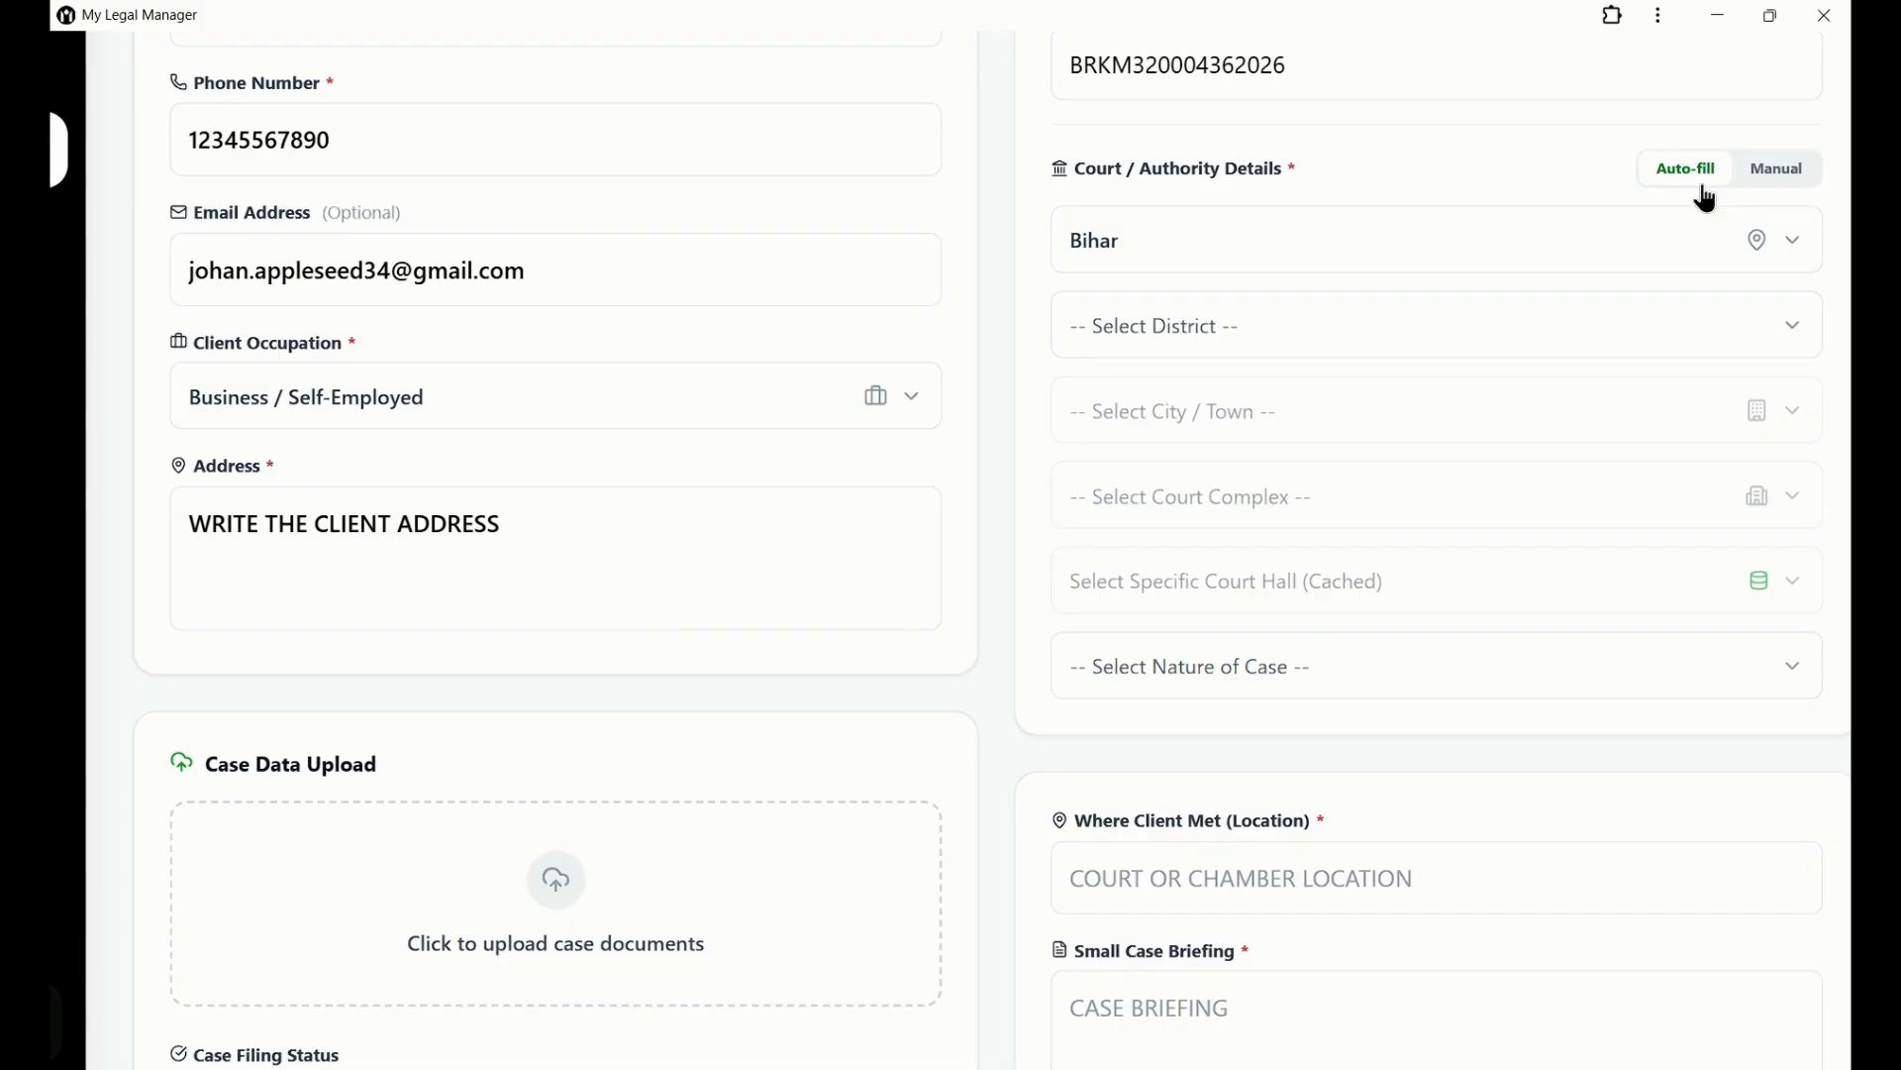
pyautogui.click(1694, 241)
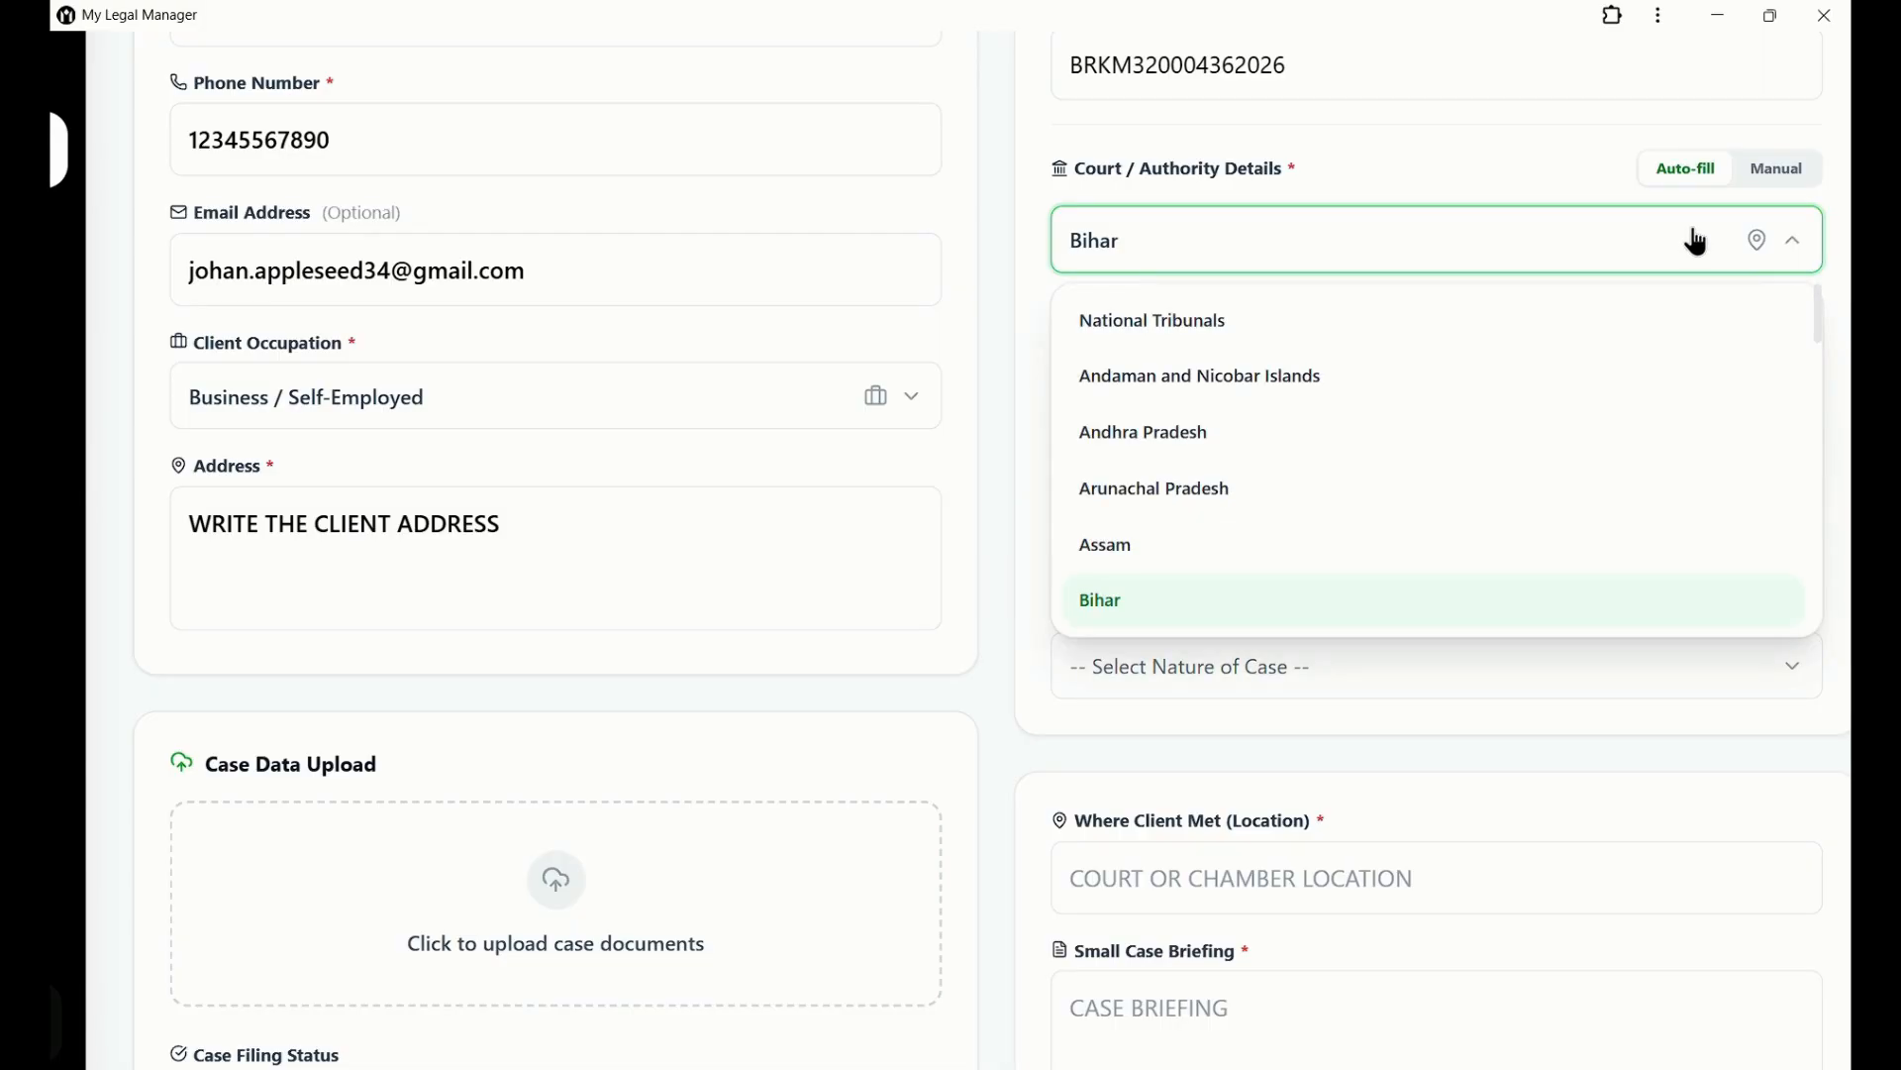
pyautogui.click(1557, 612)
pyautogui.click(1639, 353)
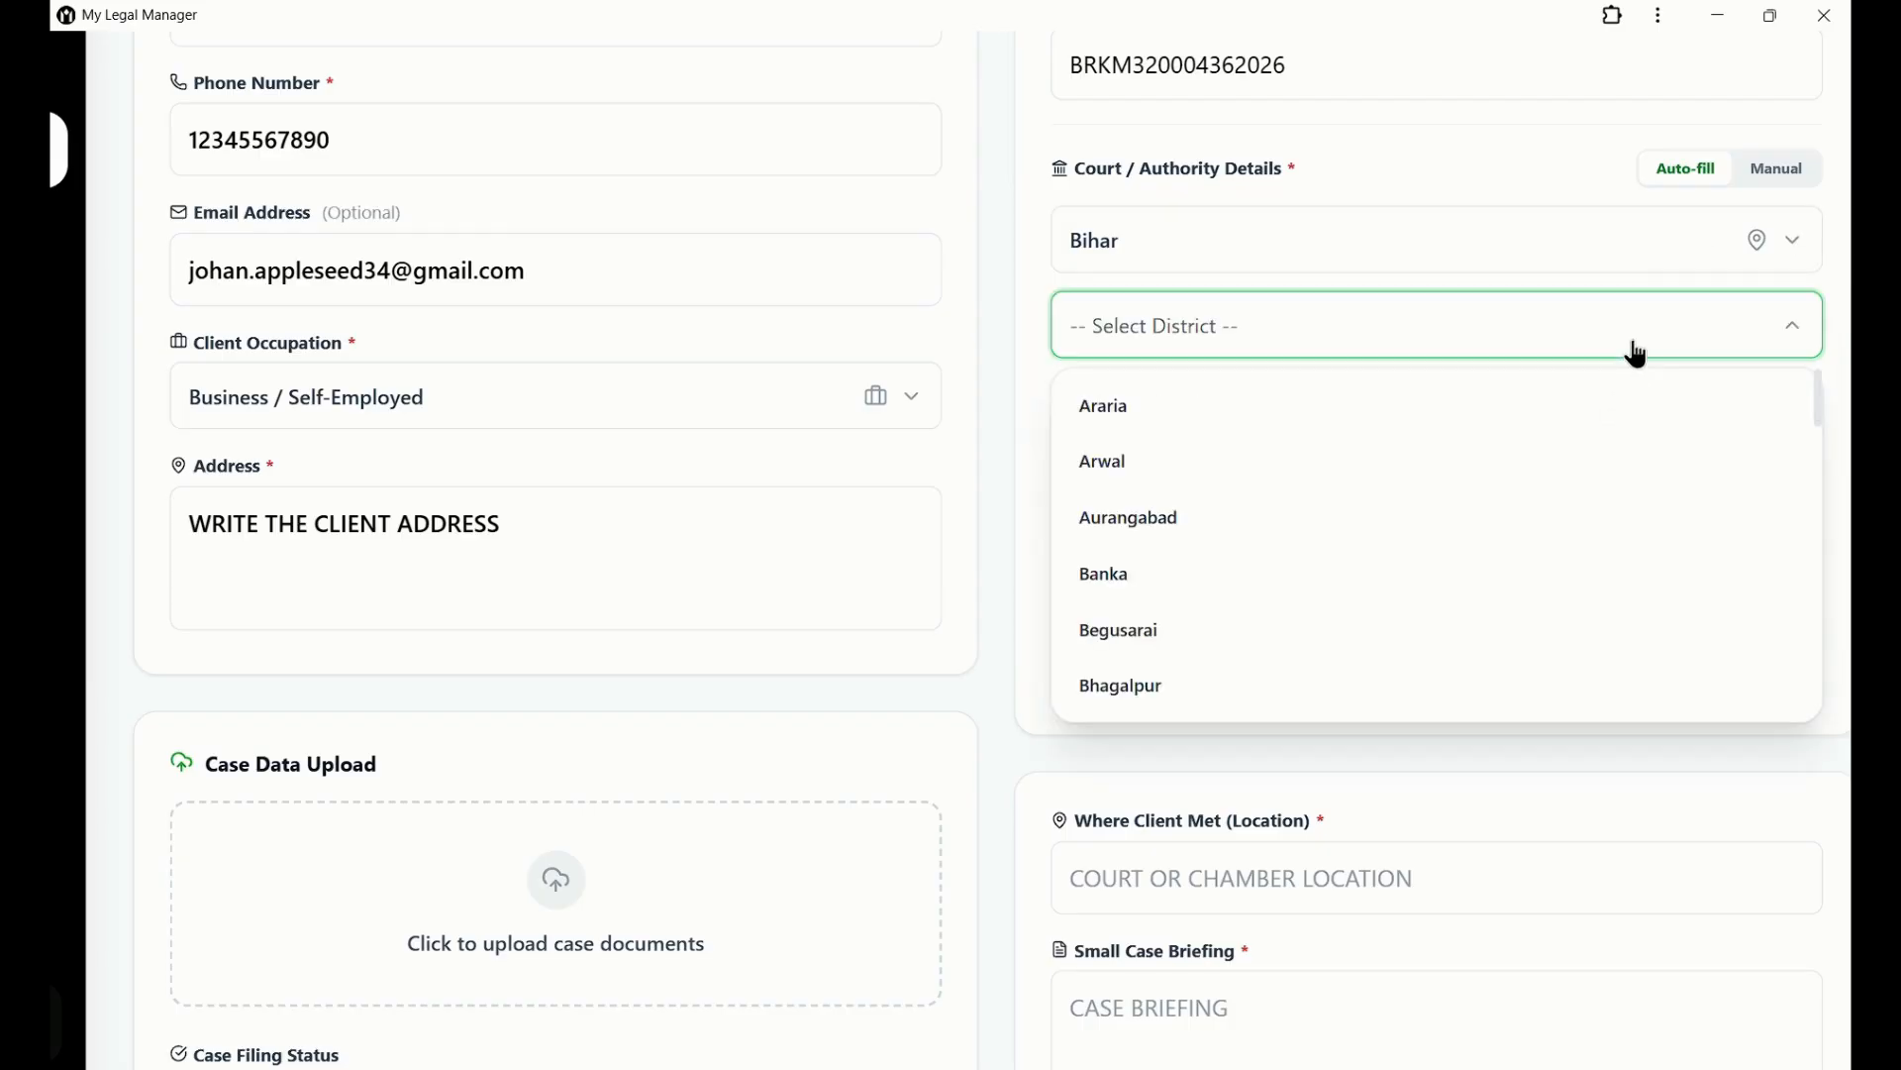
pyautogui.scroll(-6, 1567, 624)
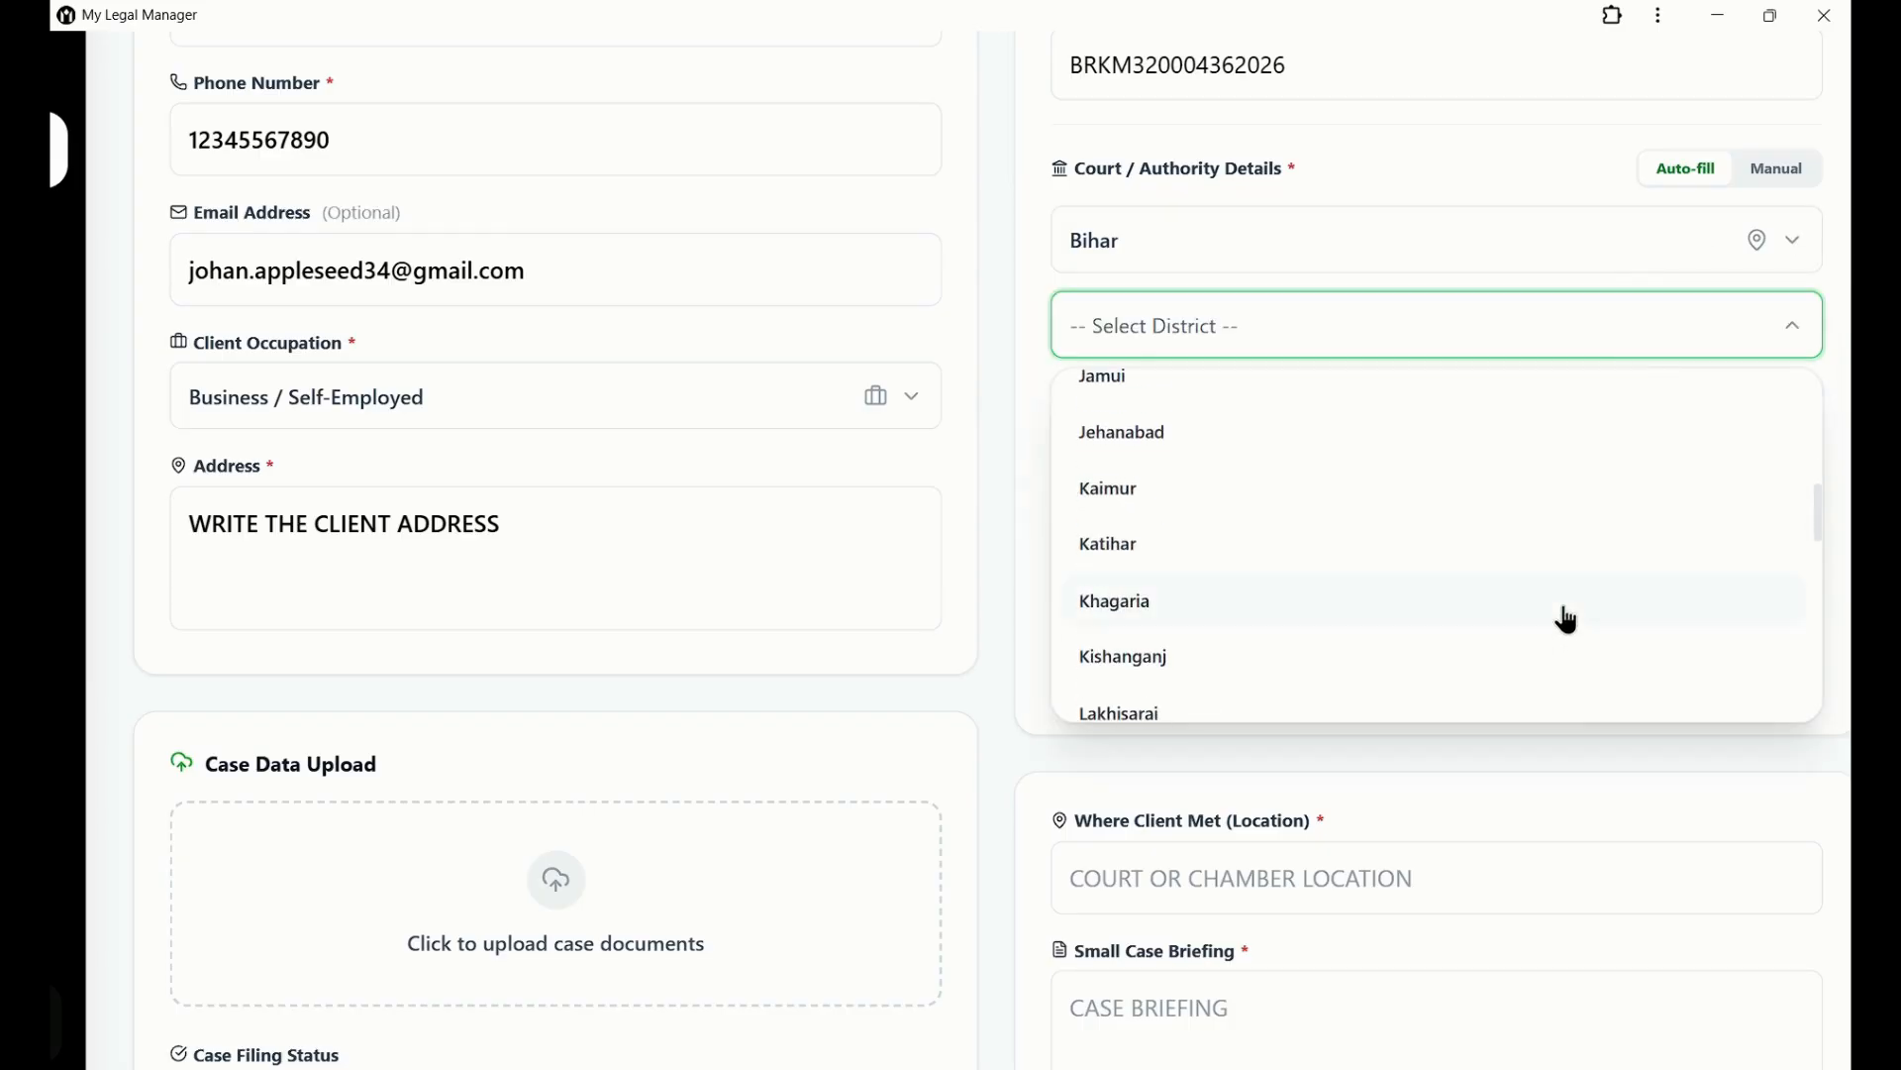
pyautogui.scroll(-6, 1564, 614)
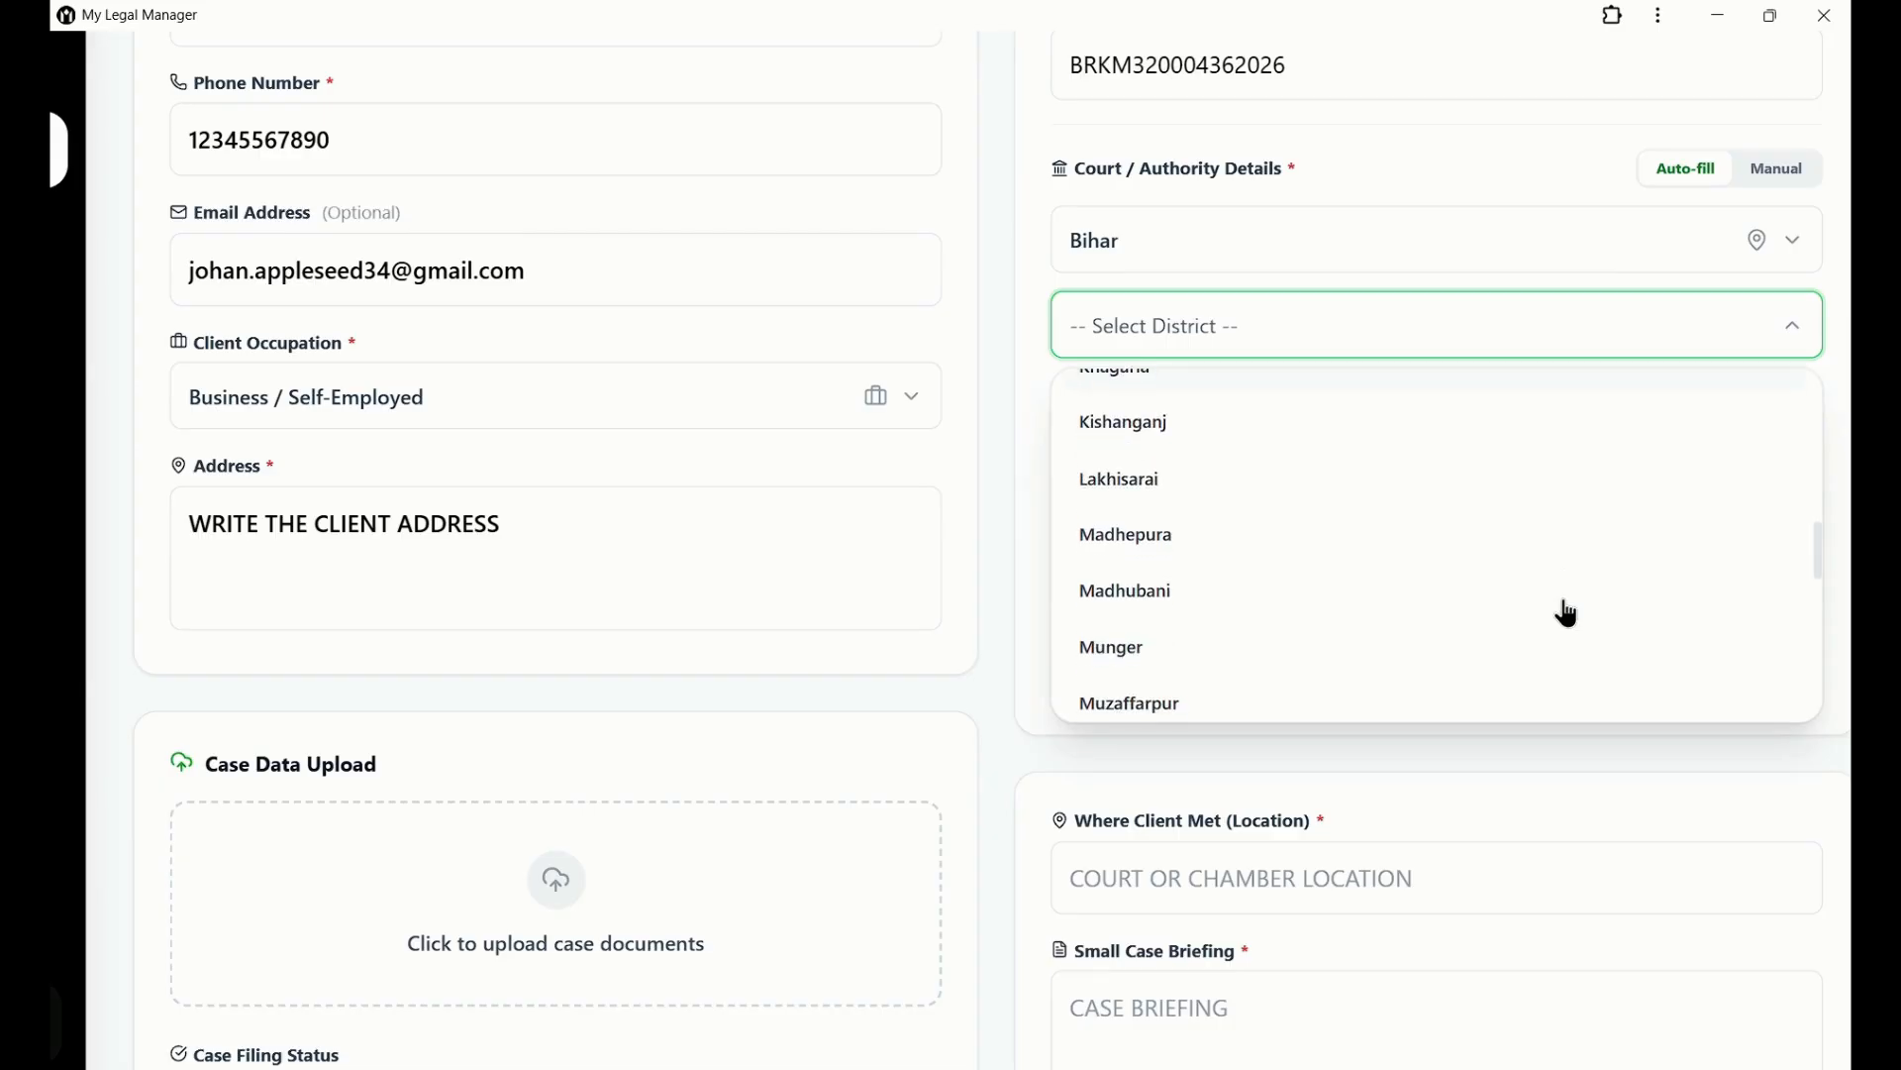
pyautogui.click(1557, 540)
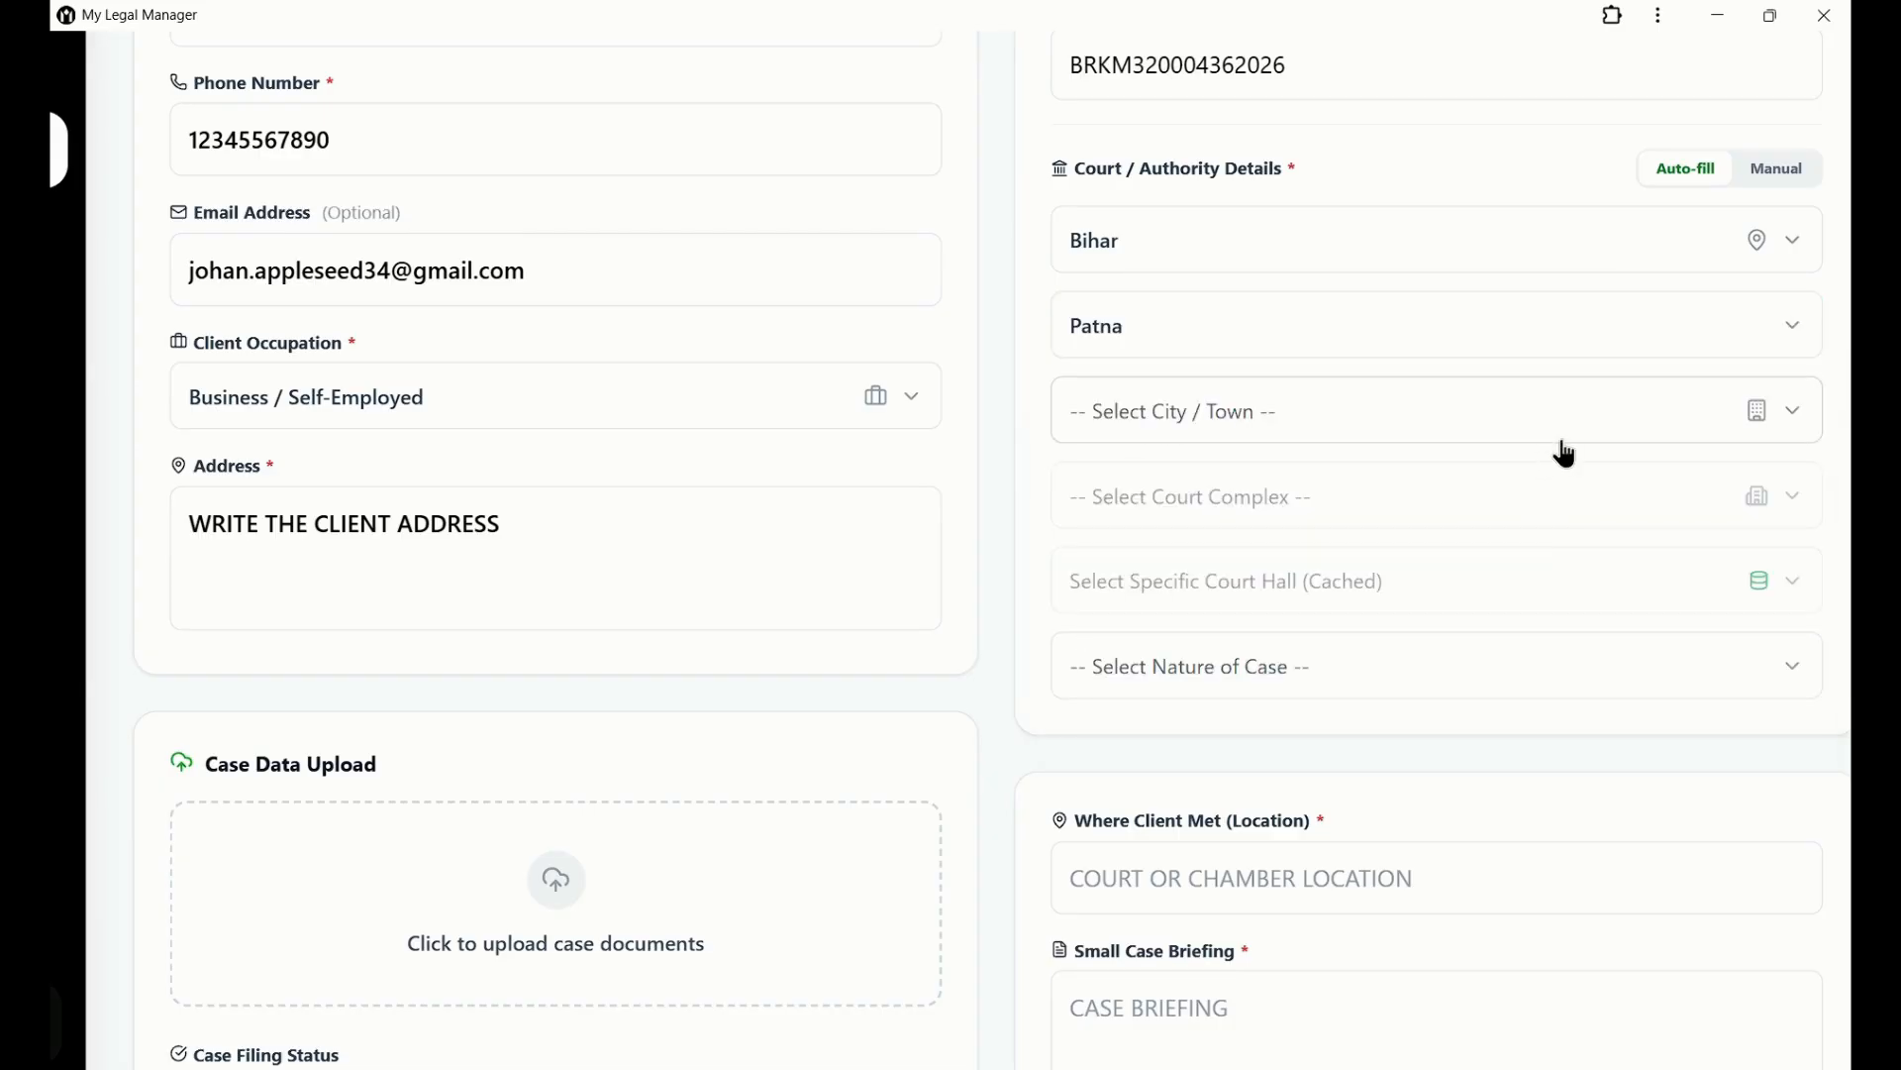
# Choose Patna as the city, Patna High Court as the complex and Court No. 1 as the hall.
pyautogui.click(1564, 443)
pyautogui.click(1519, 723)
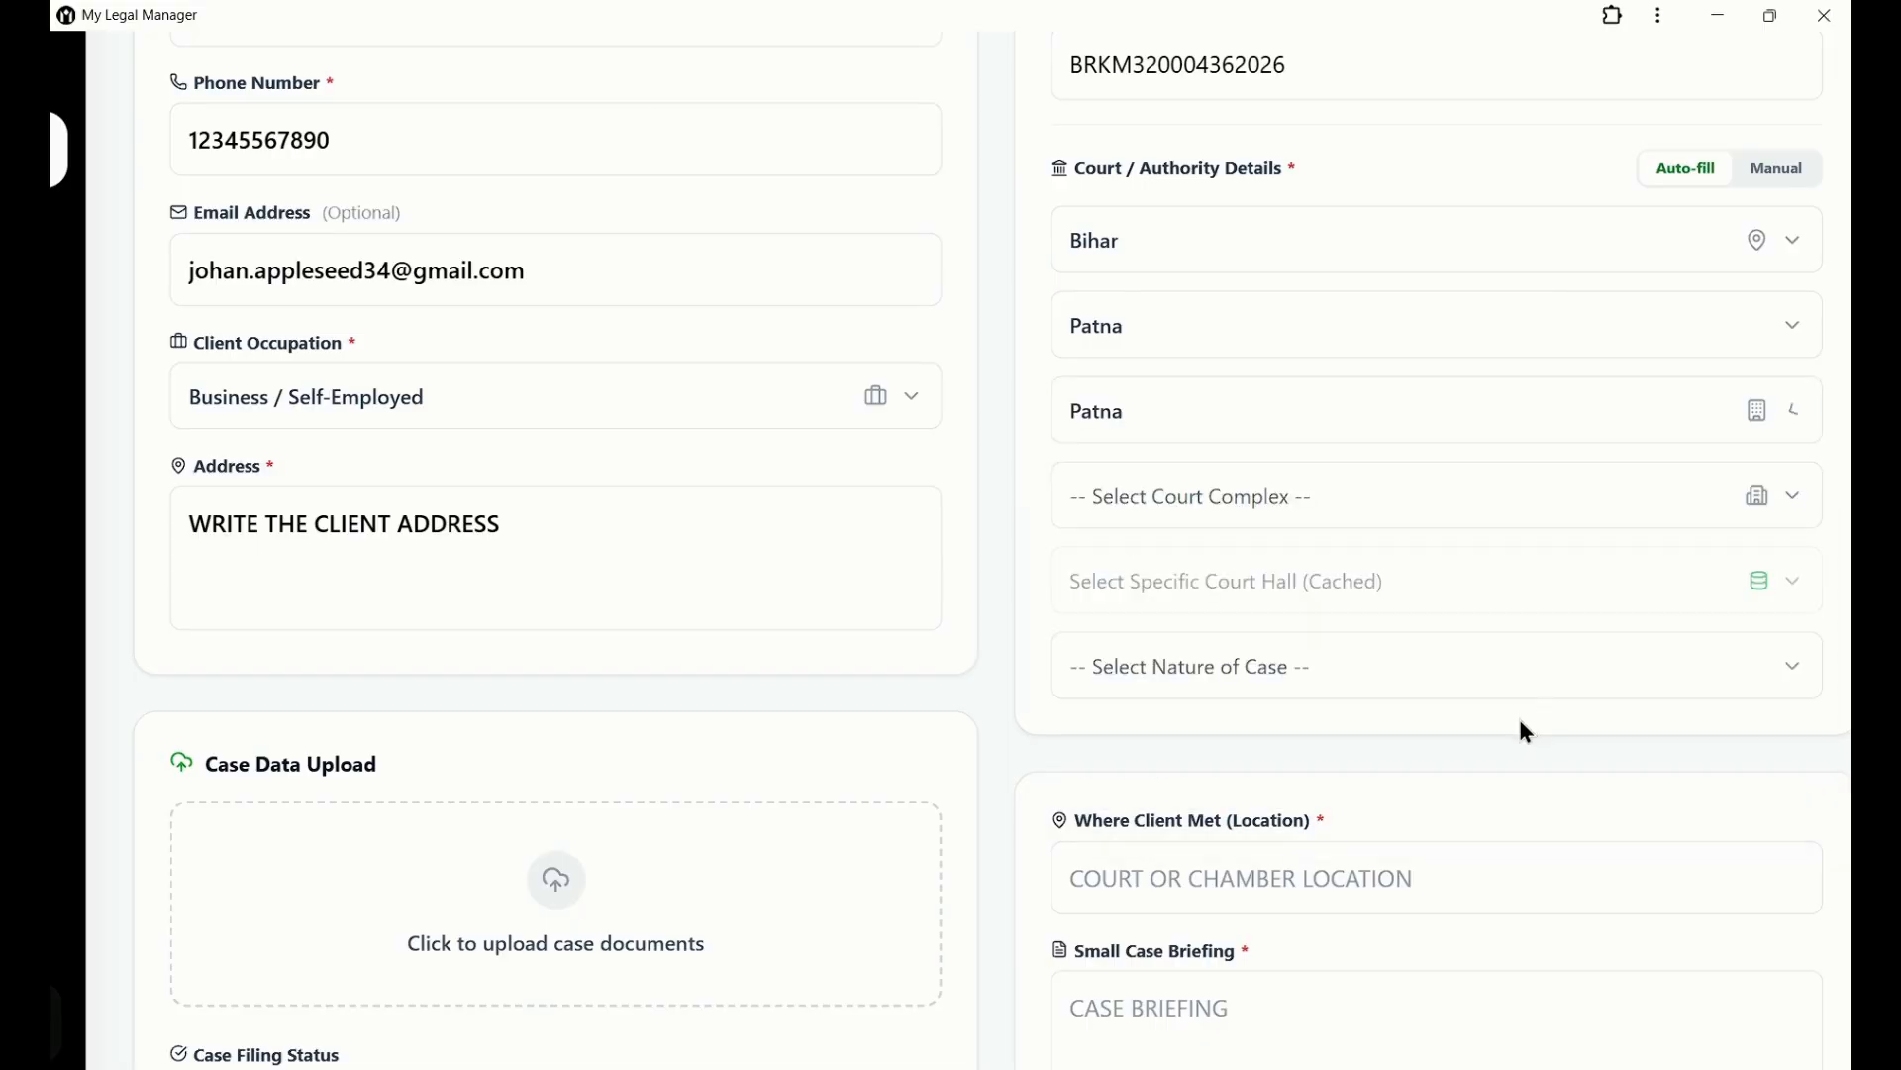
pyautogui.click(1669, 514)
pyautogui.click(1642, 576)
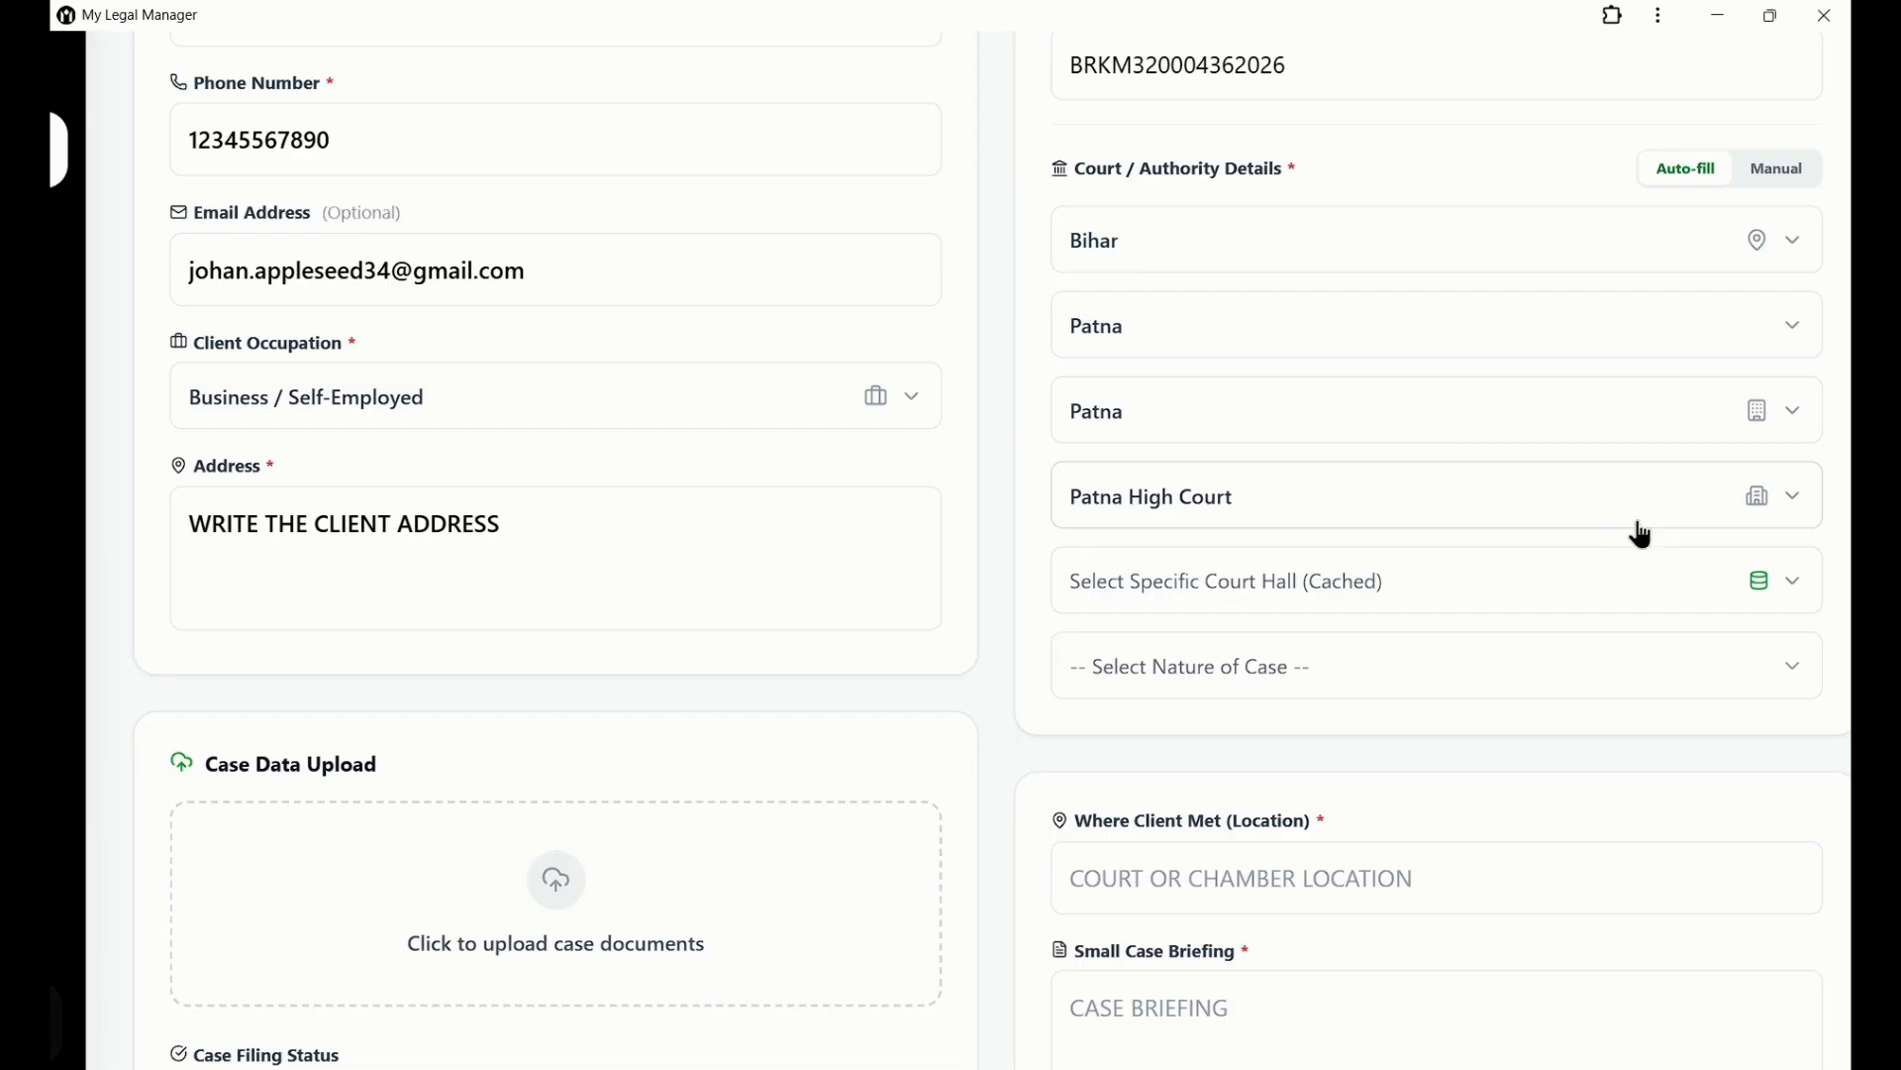
pyautogui.click(1632, 590)
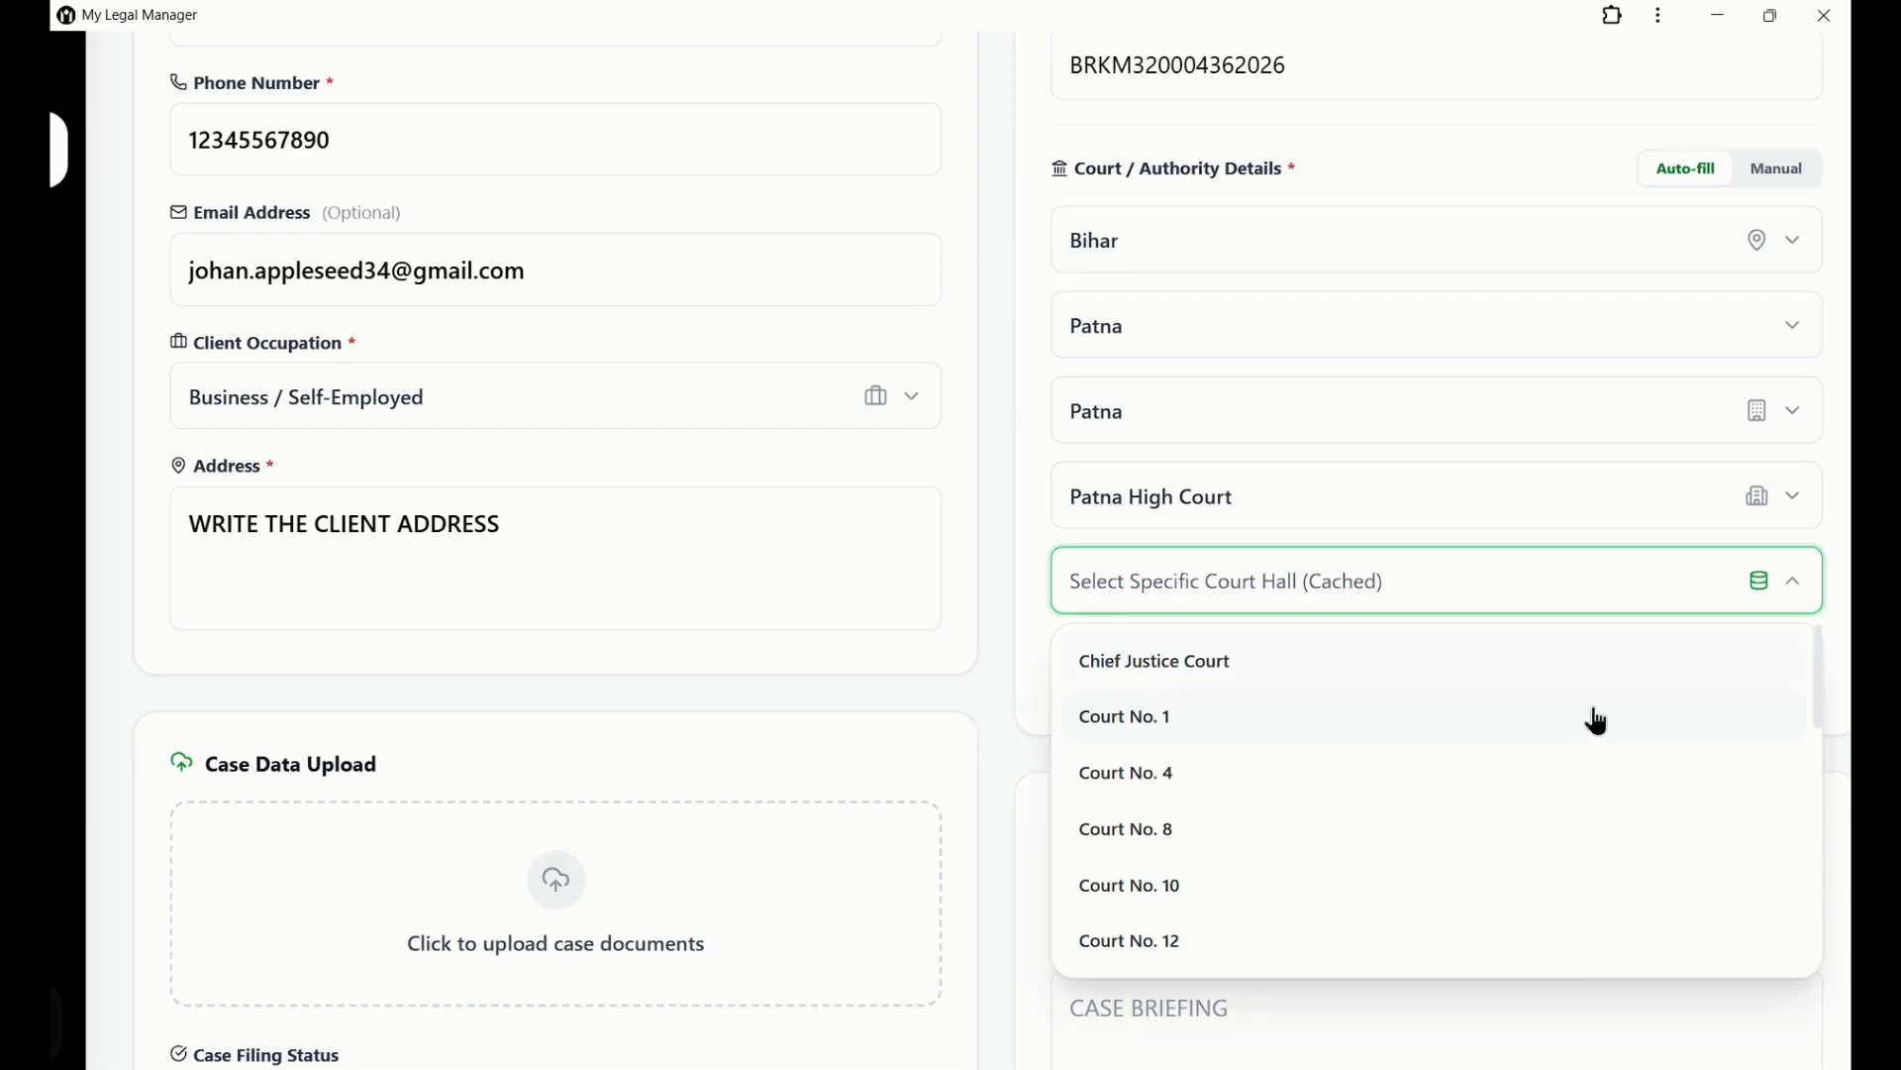
pyautogui.click(1594, 716)
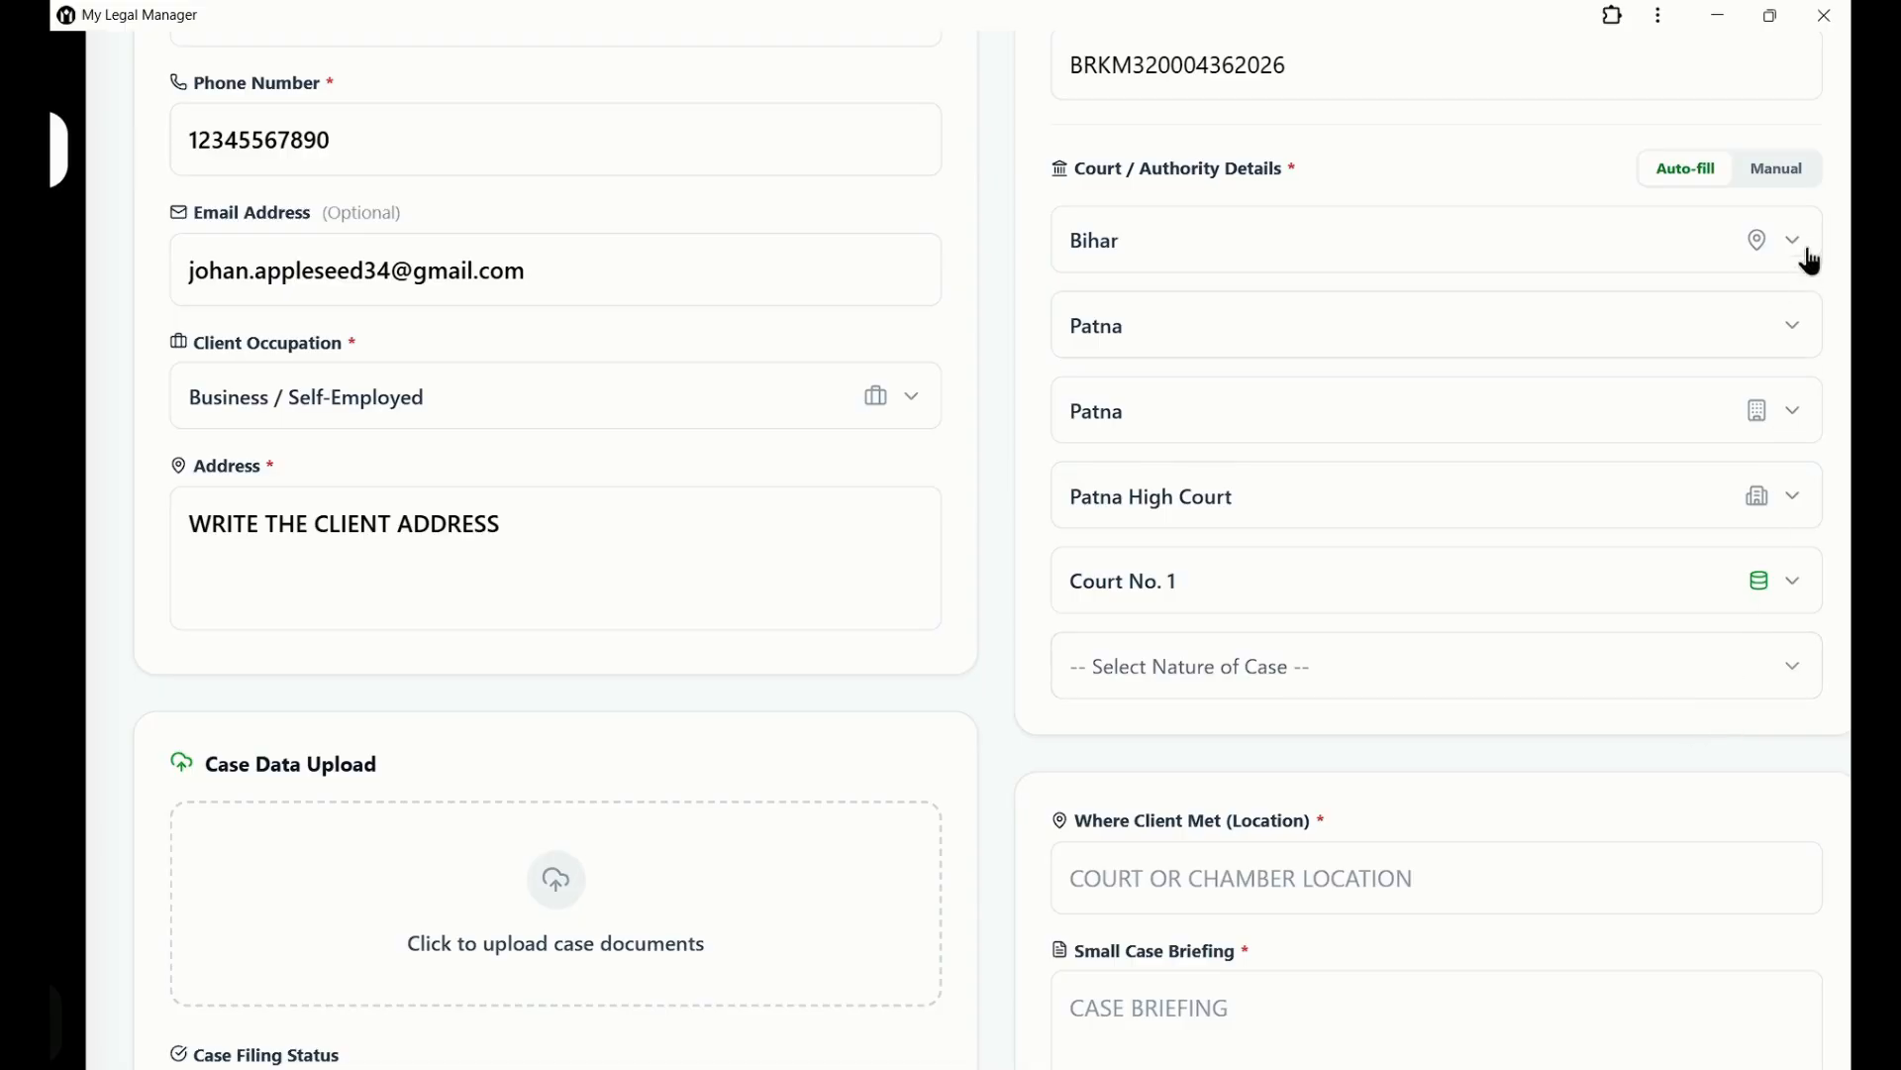
# Set the nature of case to BAIL MATTERS, staying on Auto-fill.
pyautogui.click(1793, 175)
pyautogui.click(1548, 666)
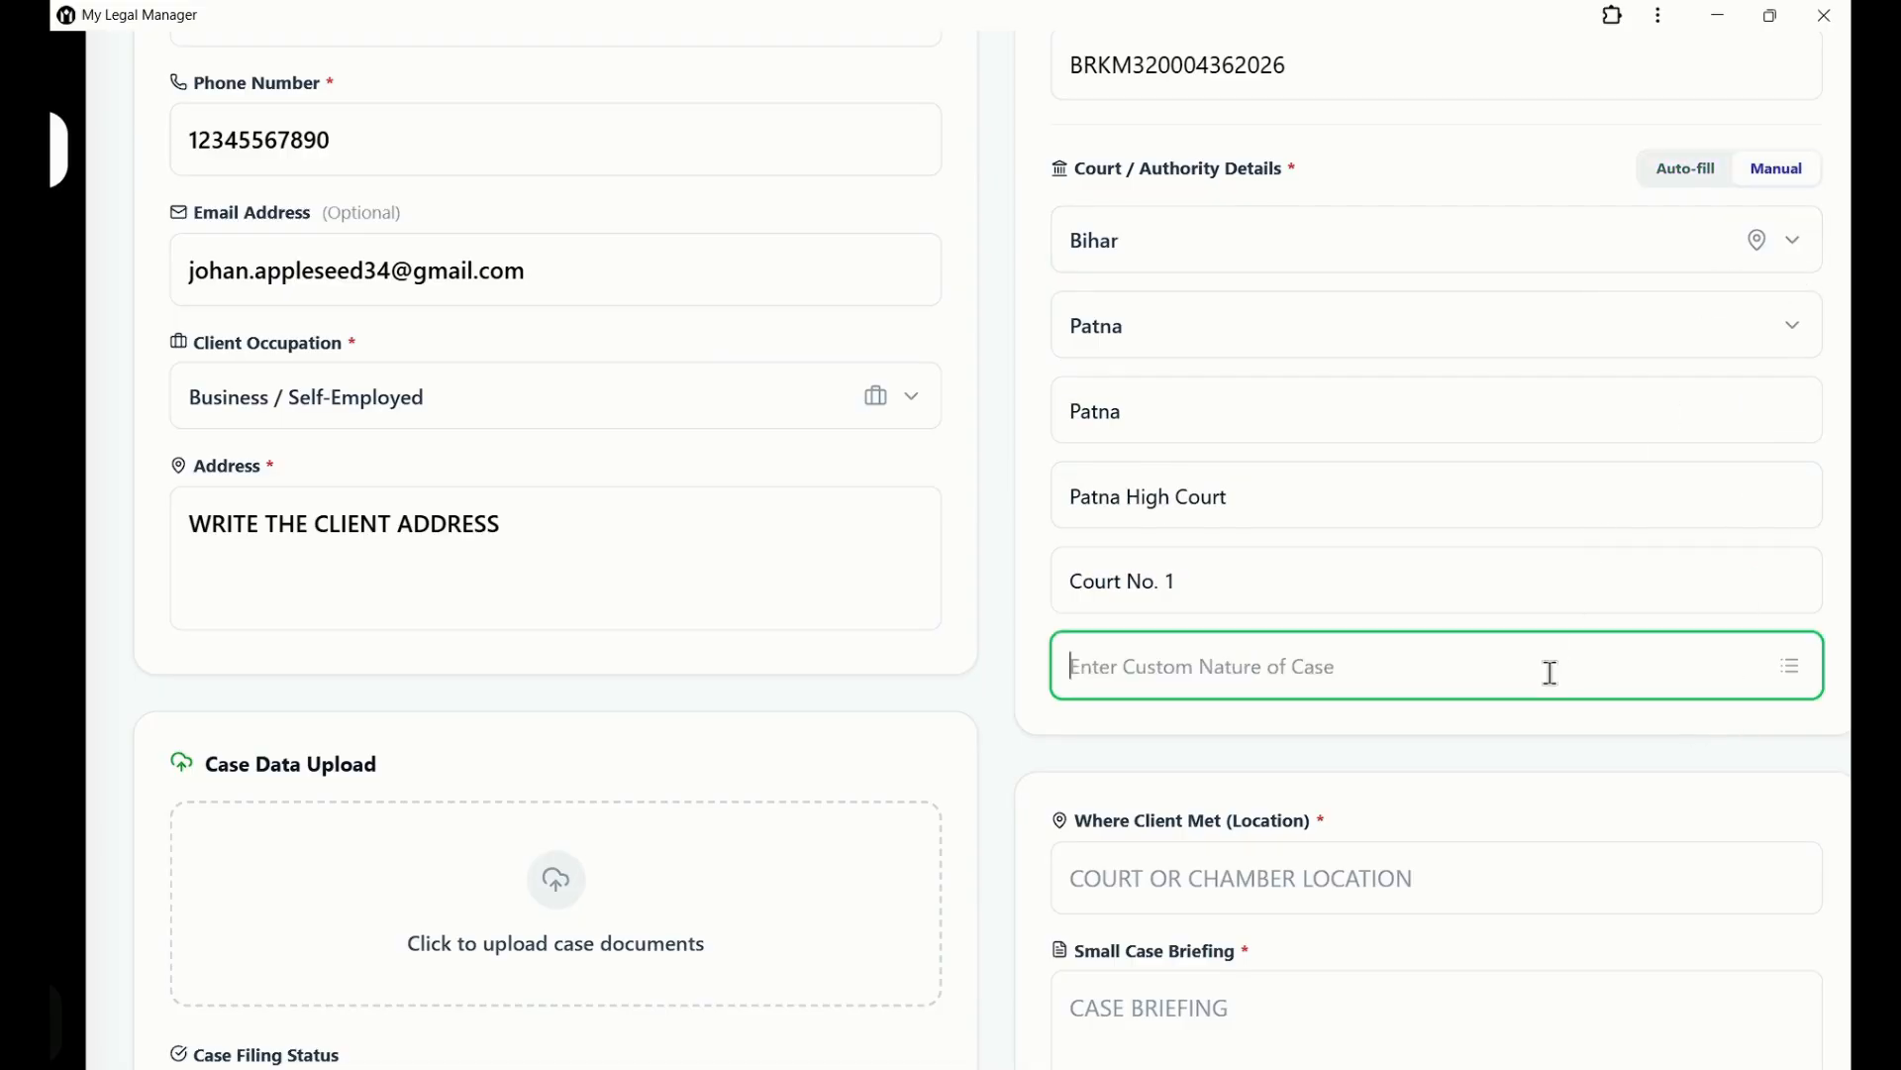
pyautogui.click(1684, 181)
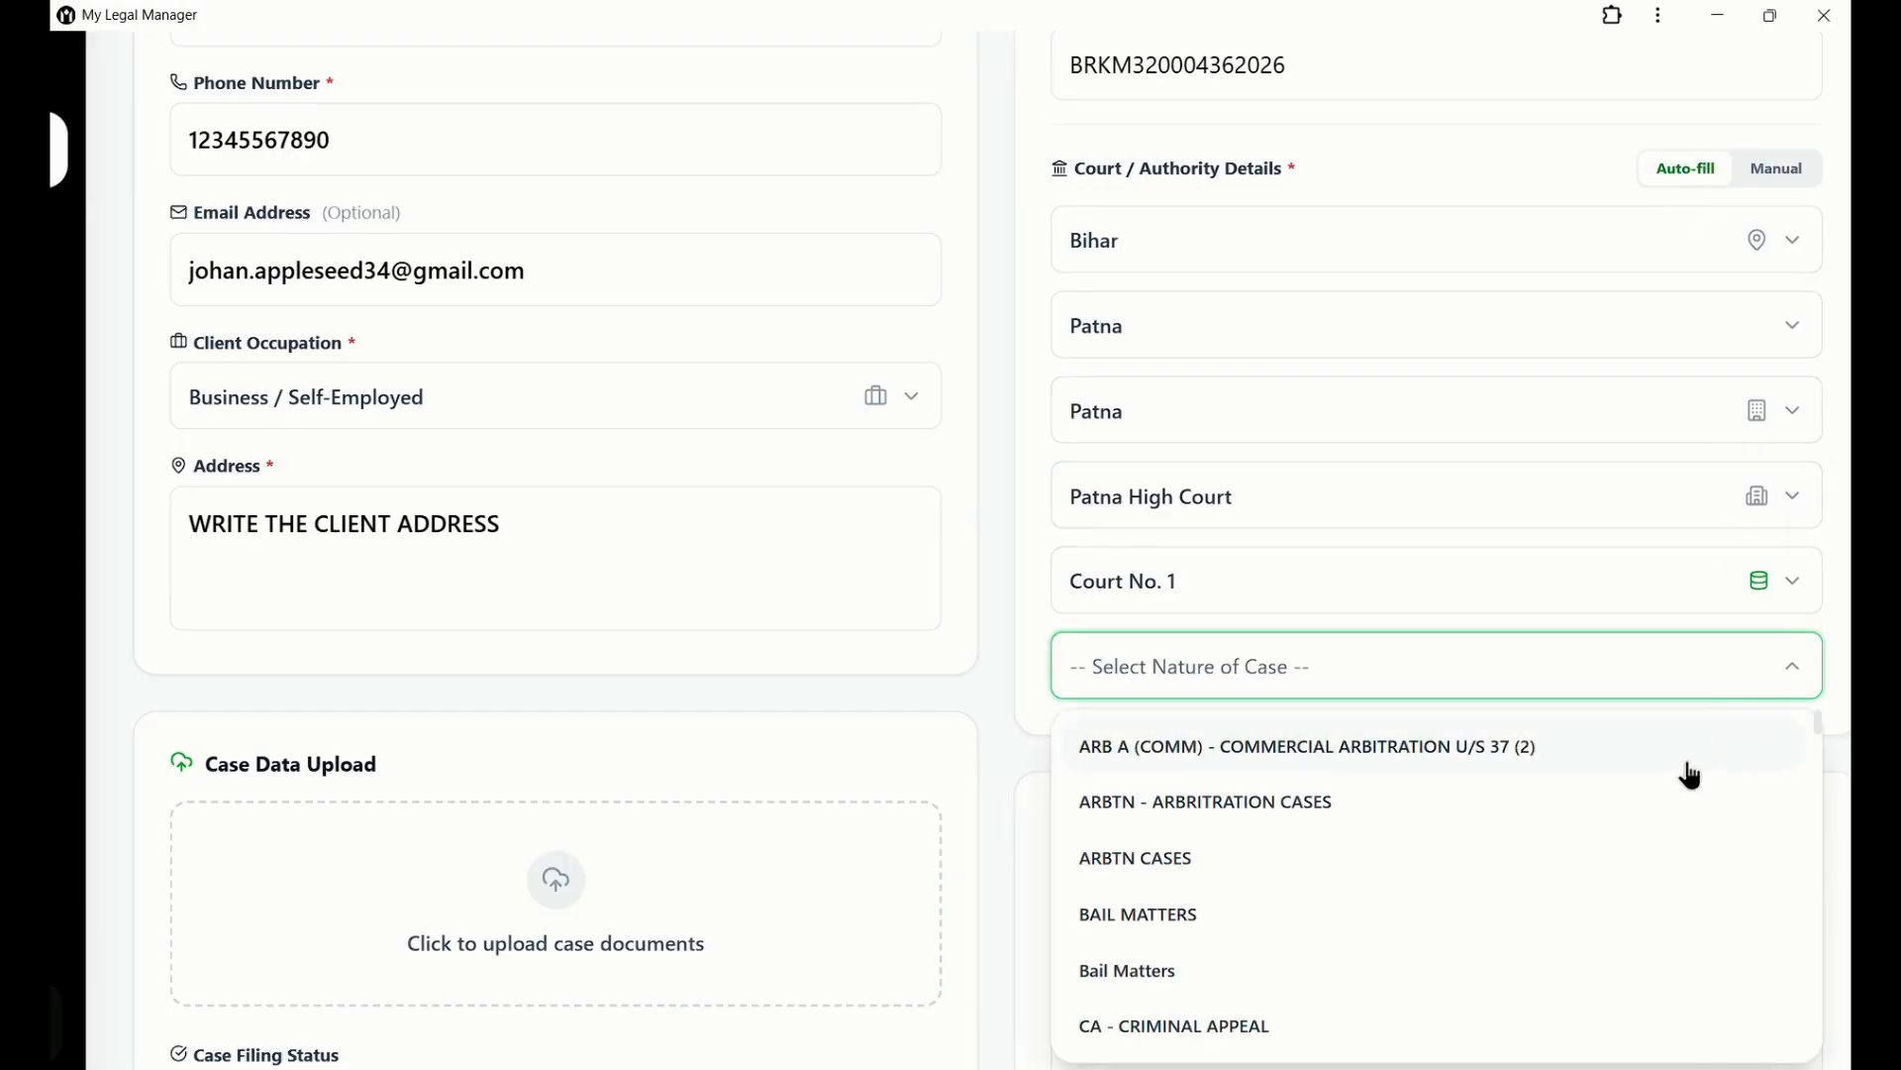
pyautogui.click(1618, 944)
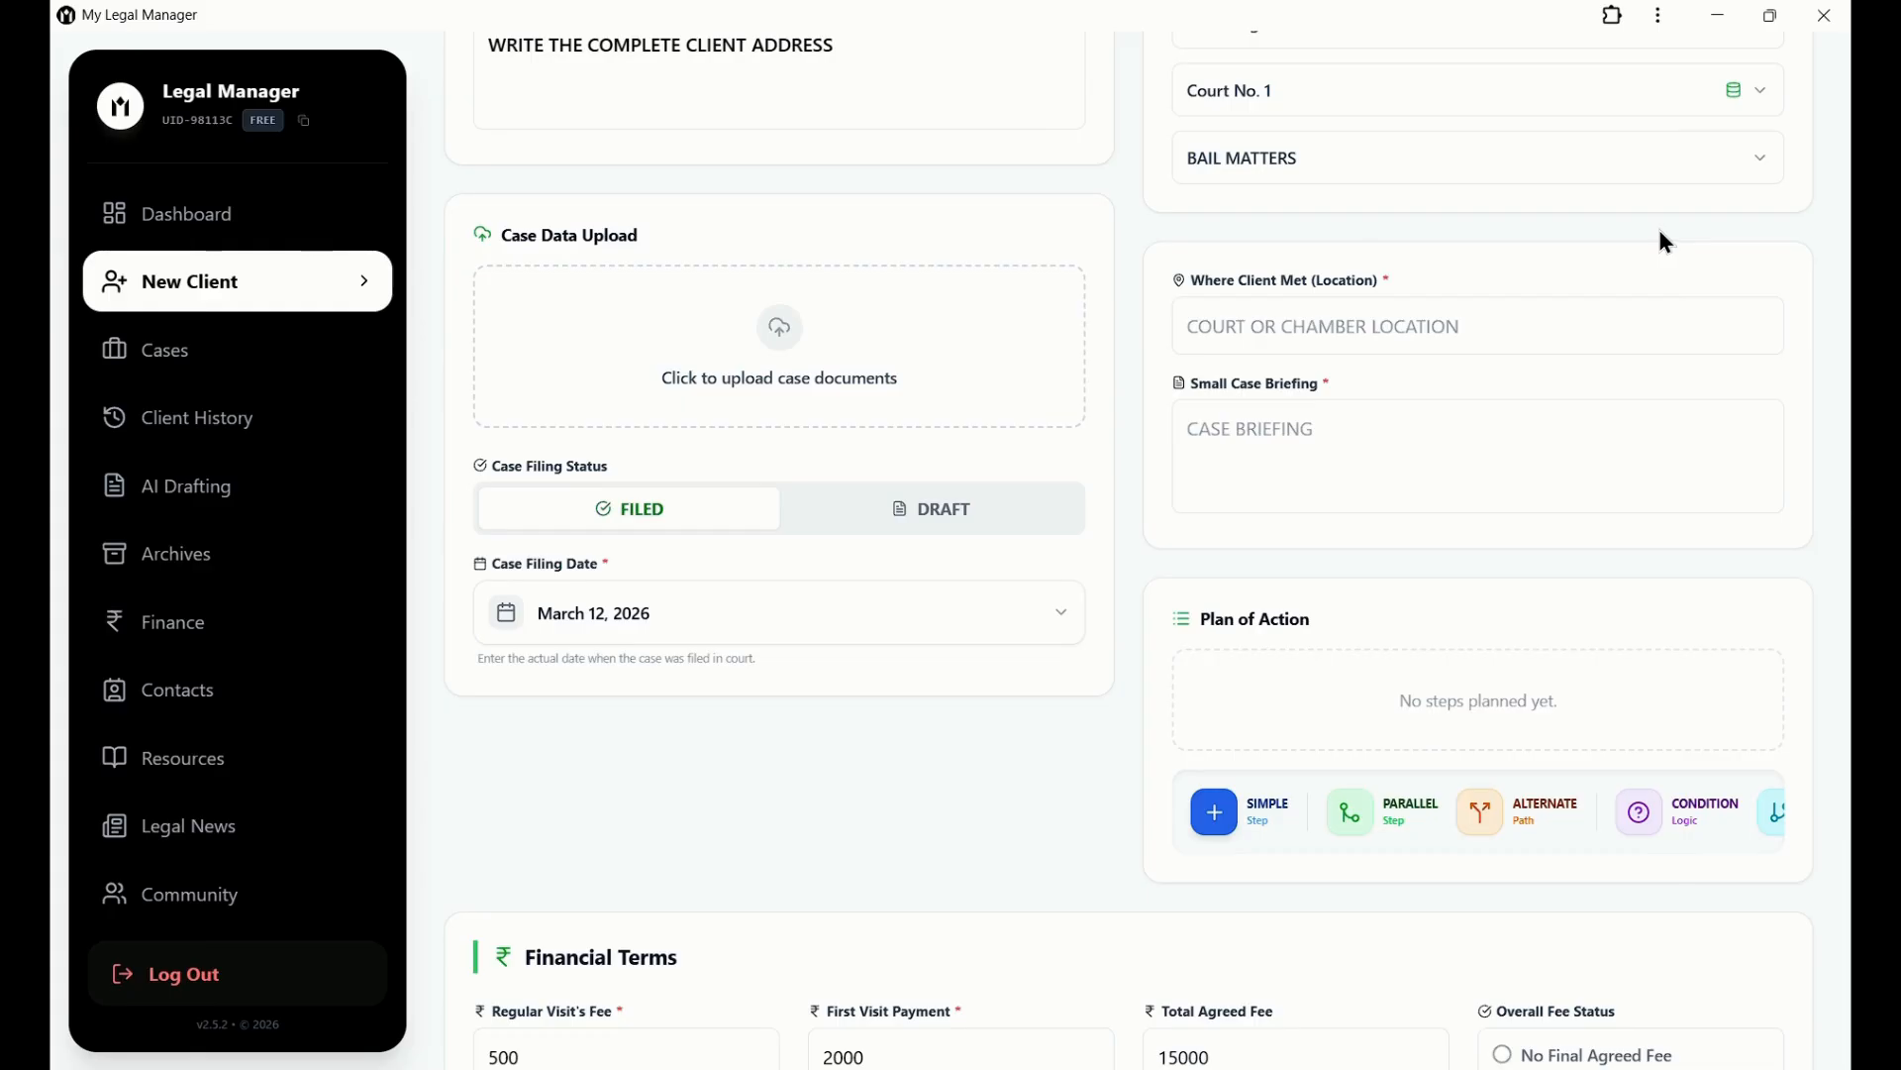
# Record COURT as where the client was met and enter the briefing 'WRITE THE CORE INFORMATIONS ABOUT THE CASE.'.
pyautogui.click(1593, 313)
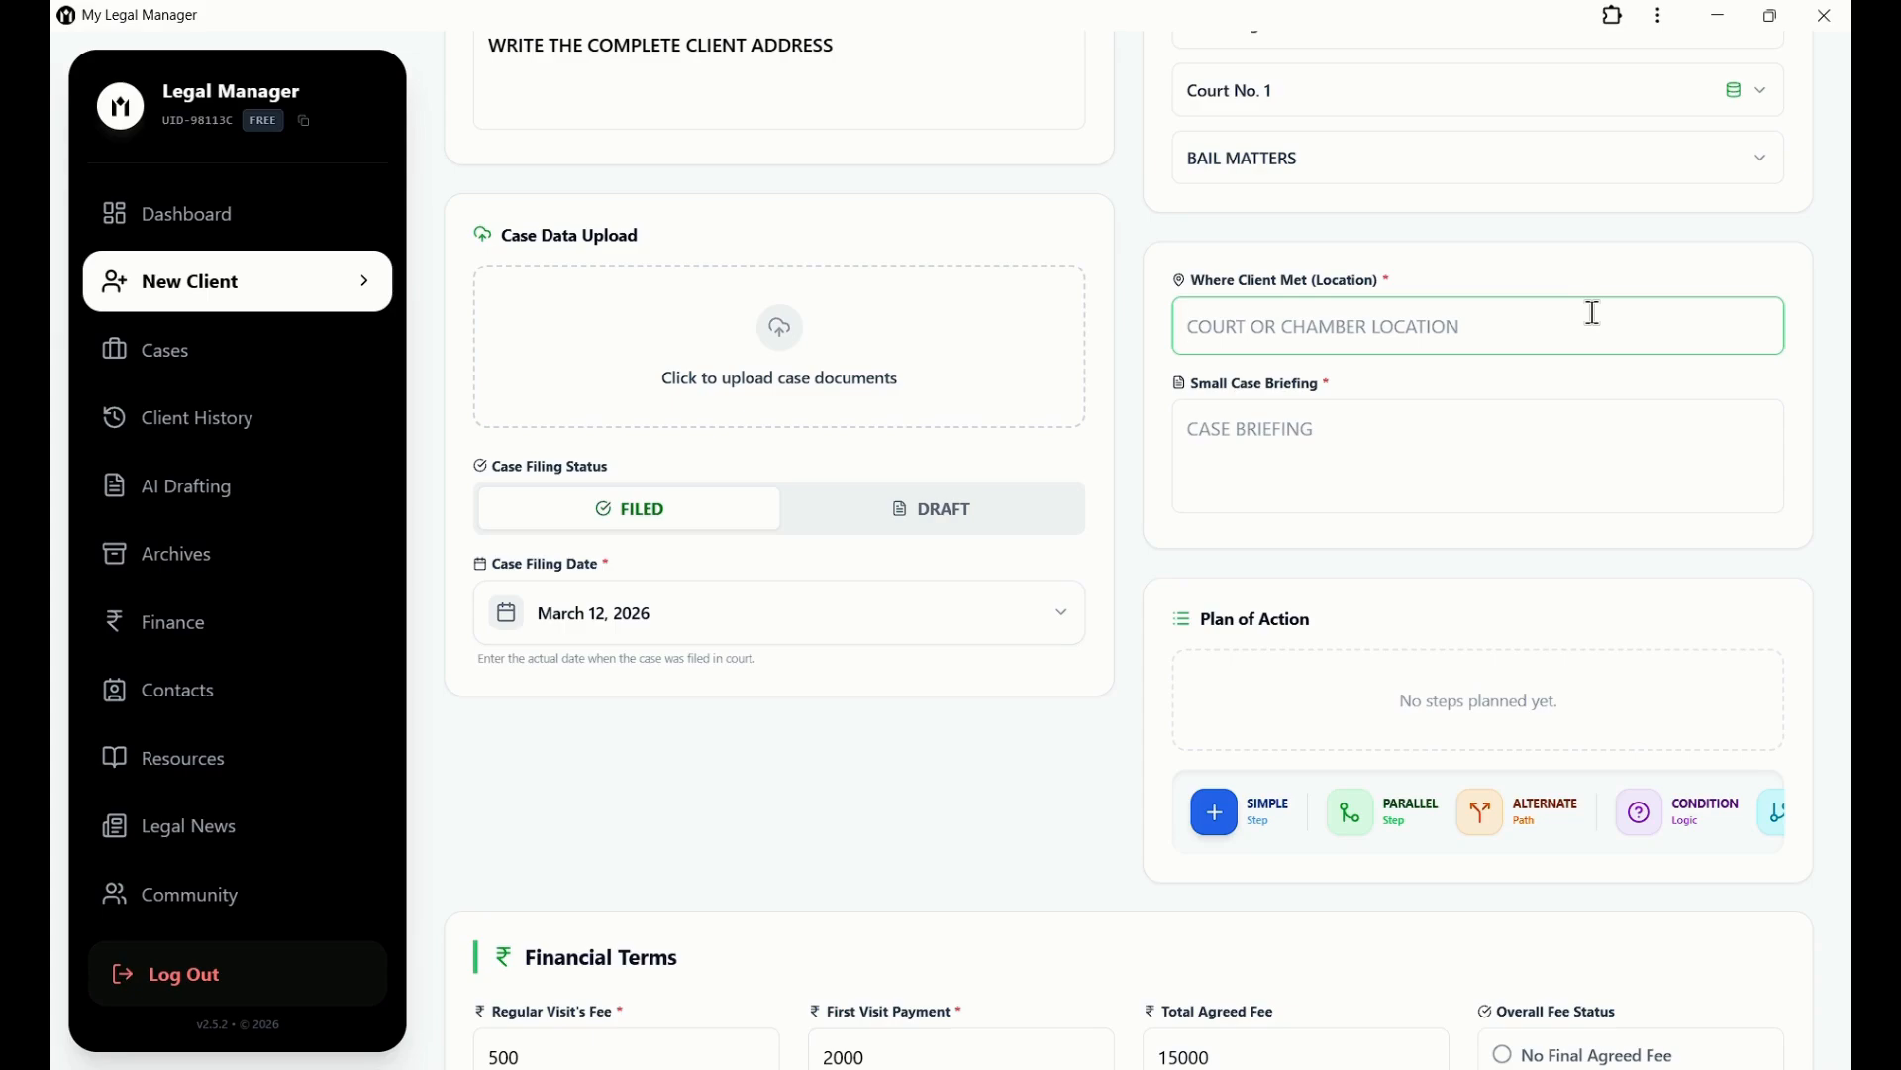
pyautogui.write('COURT')
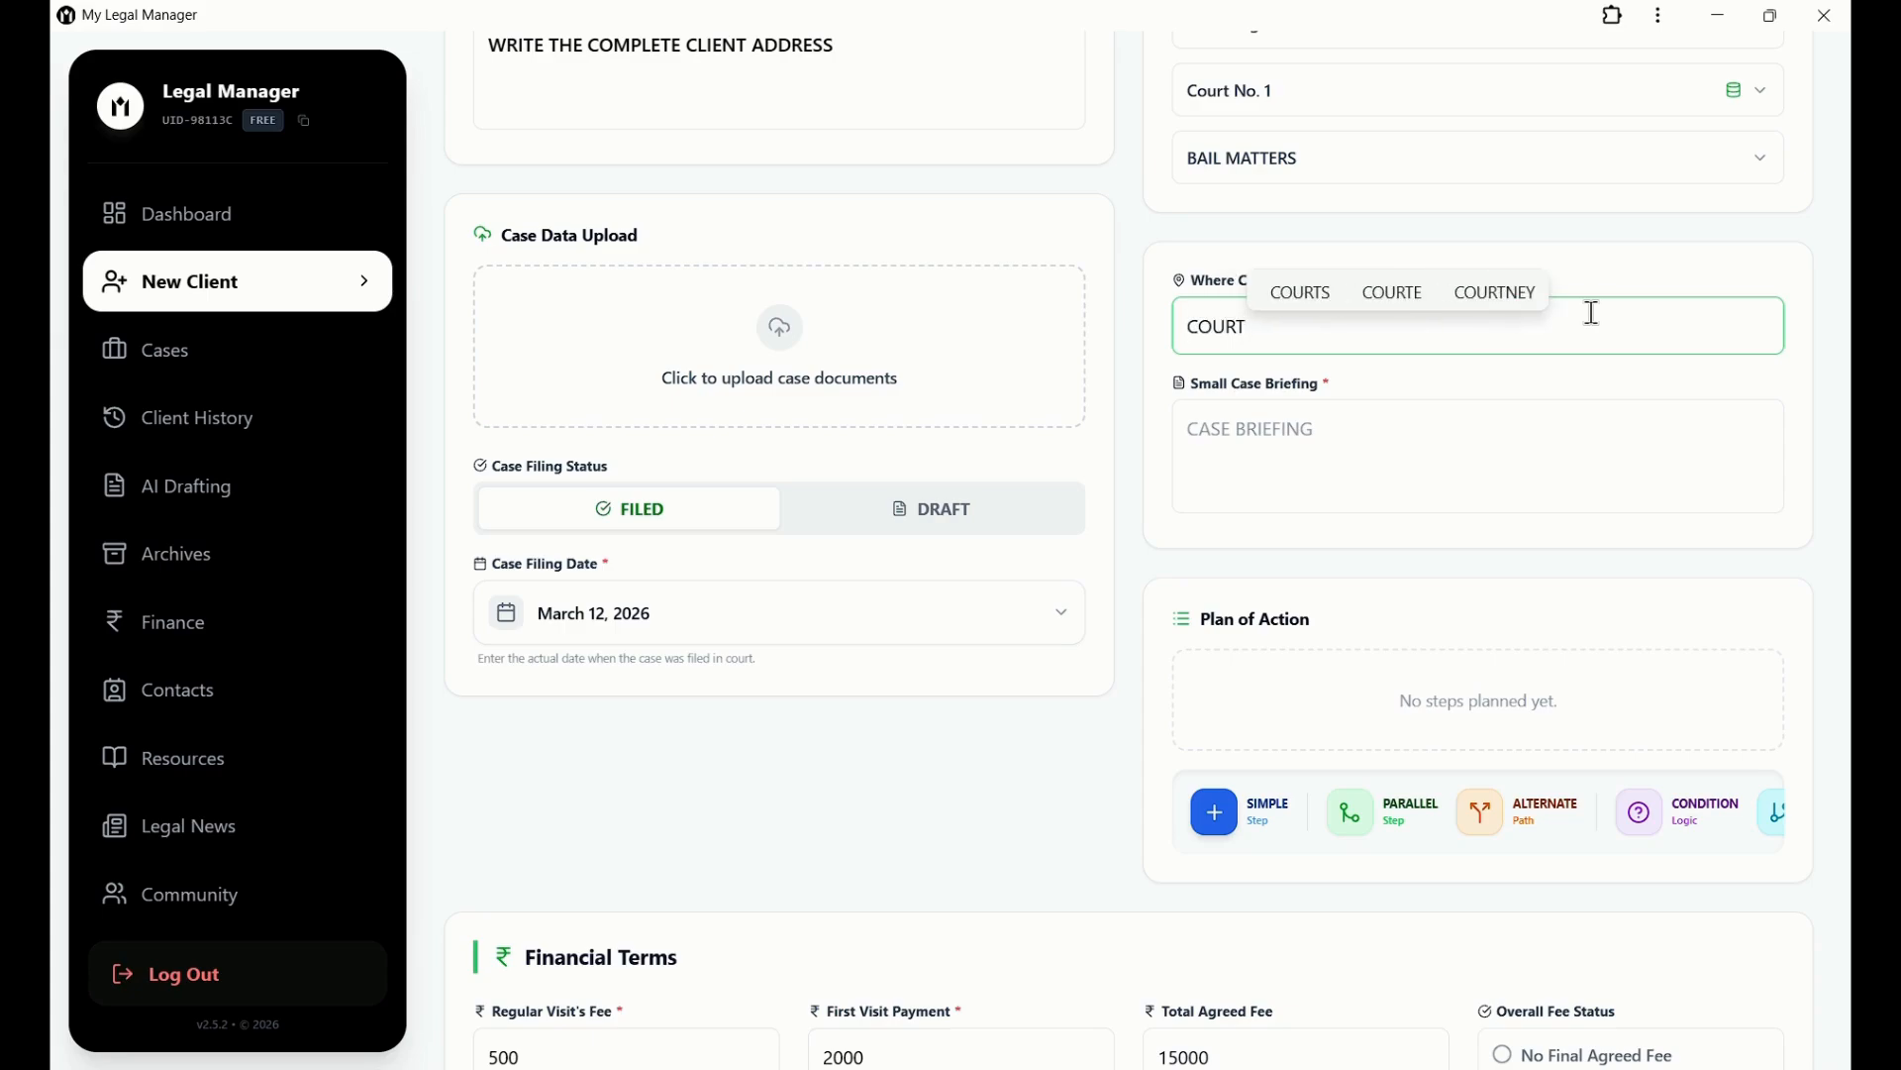
pyautogui.click(1423, 455)
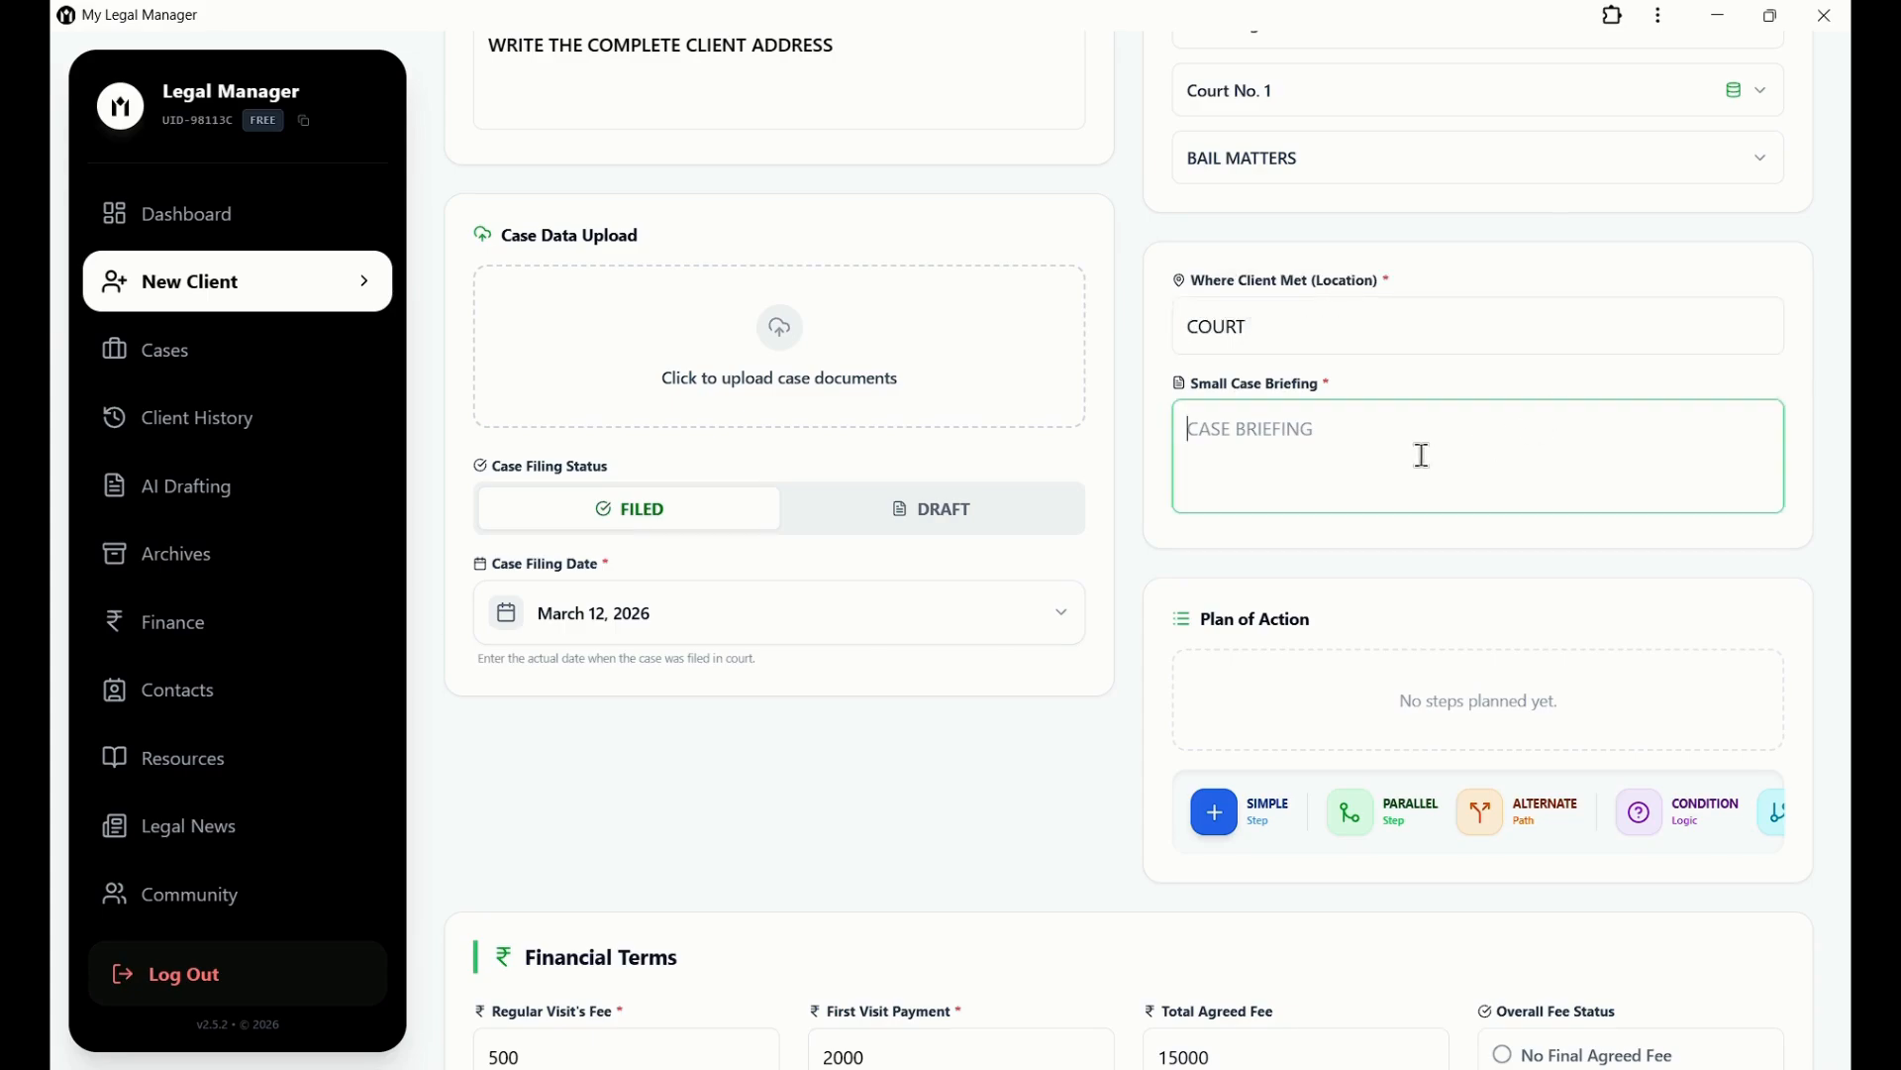
pyautogui.write('WRIT')
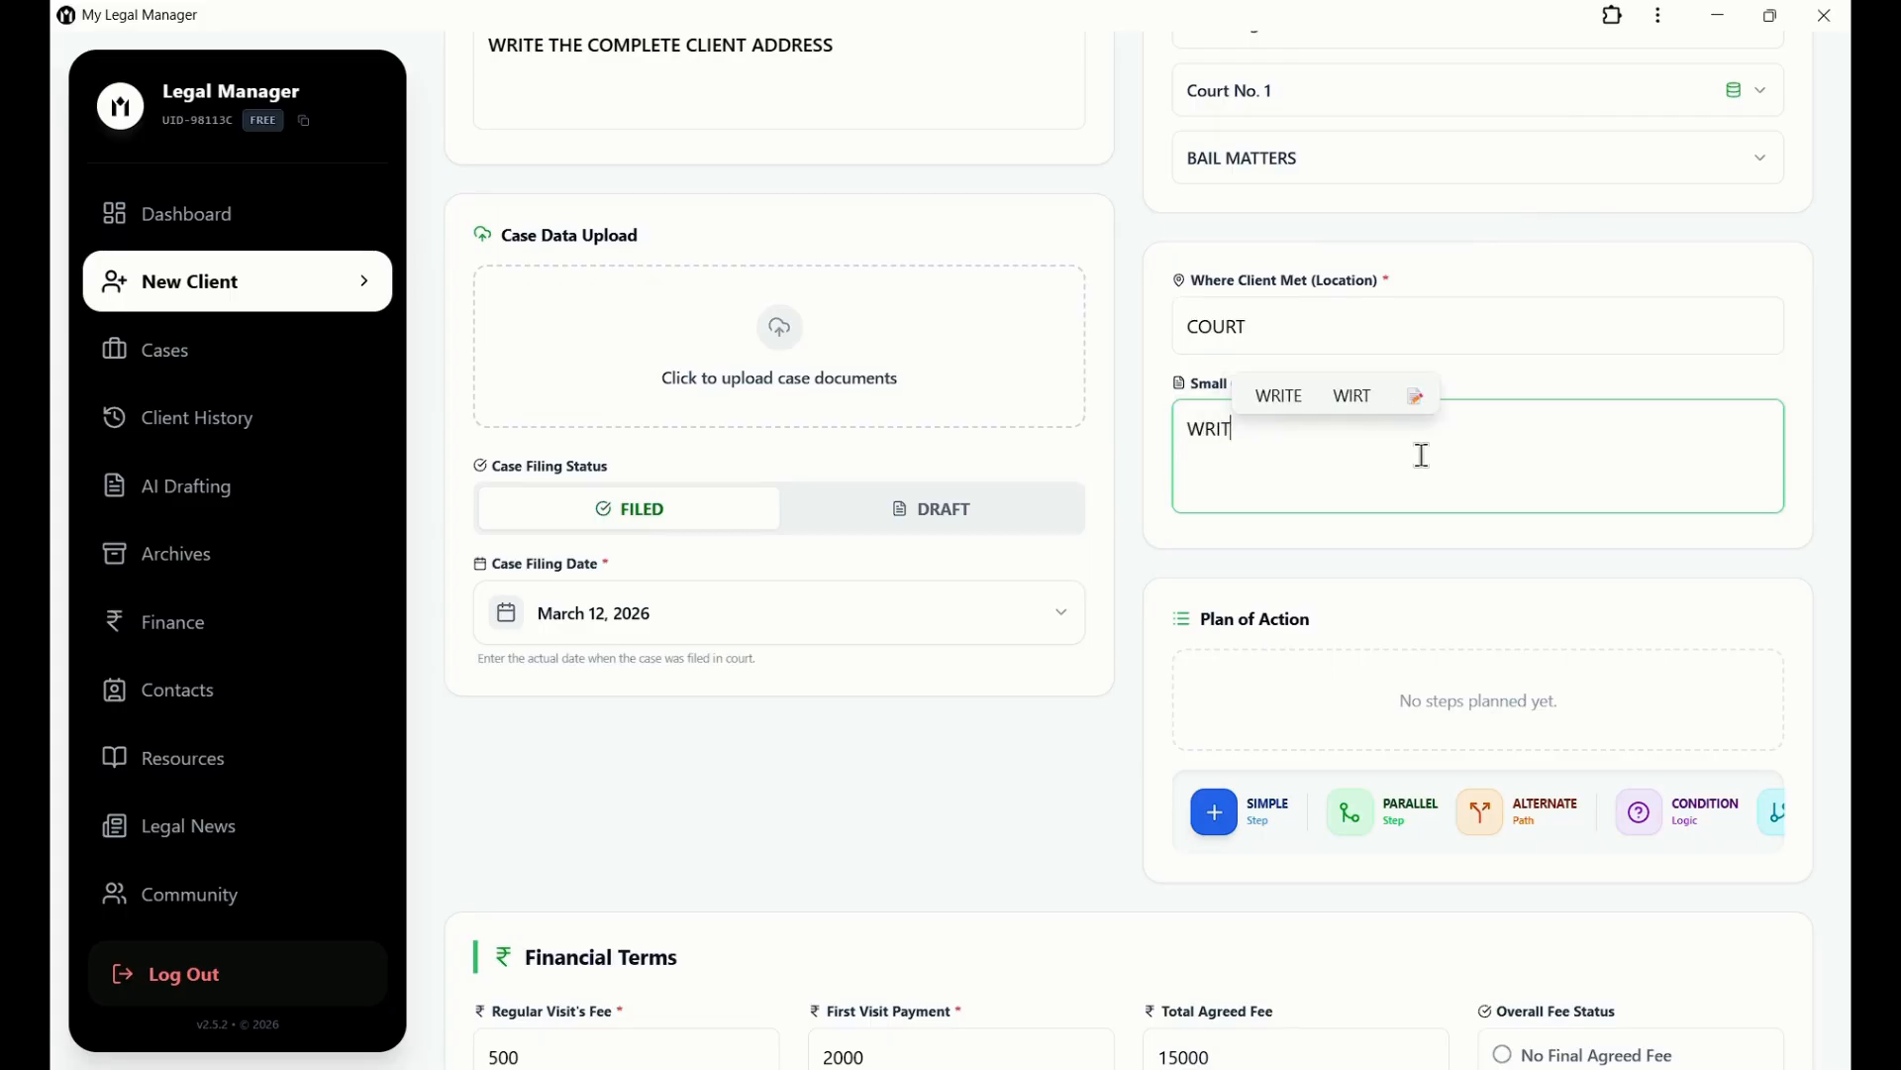
pyautogui.write('E THE COR')
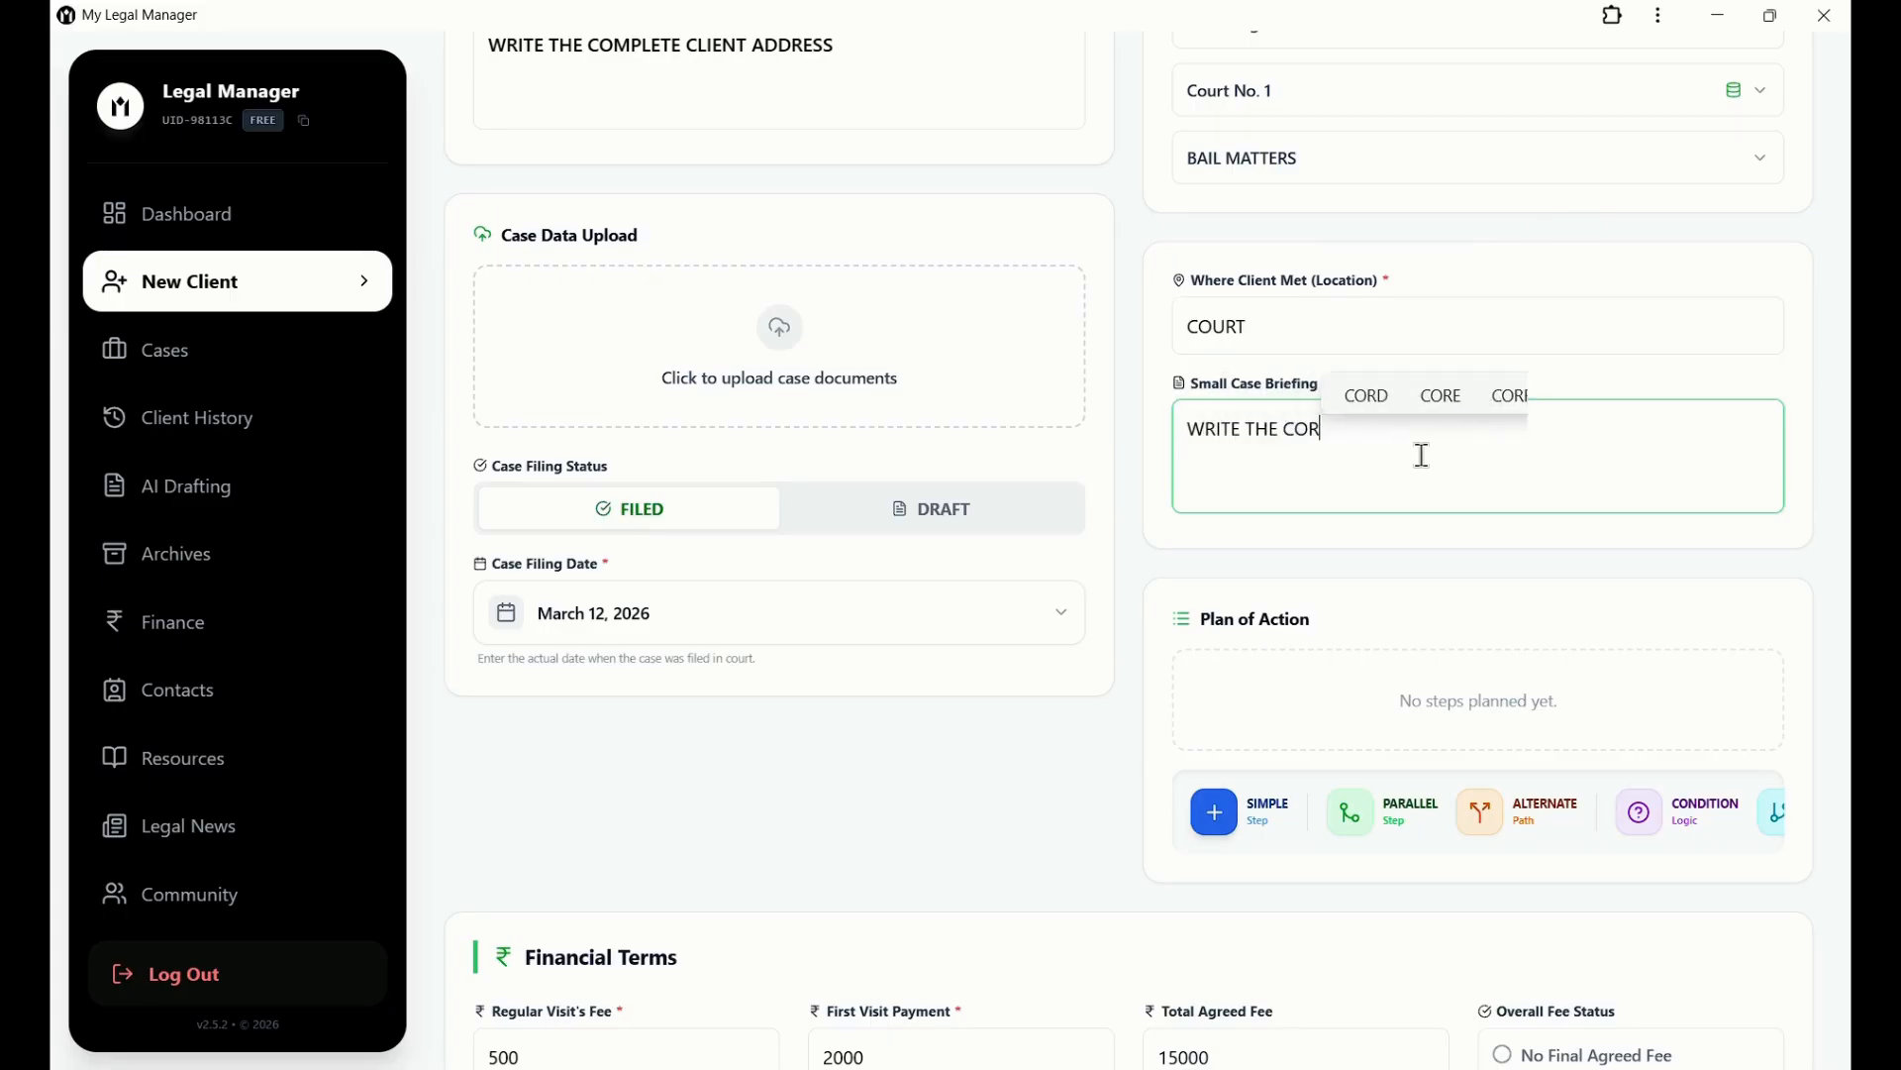
pyautogui.write('E INF')
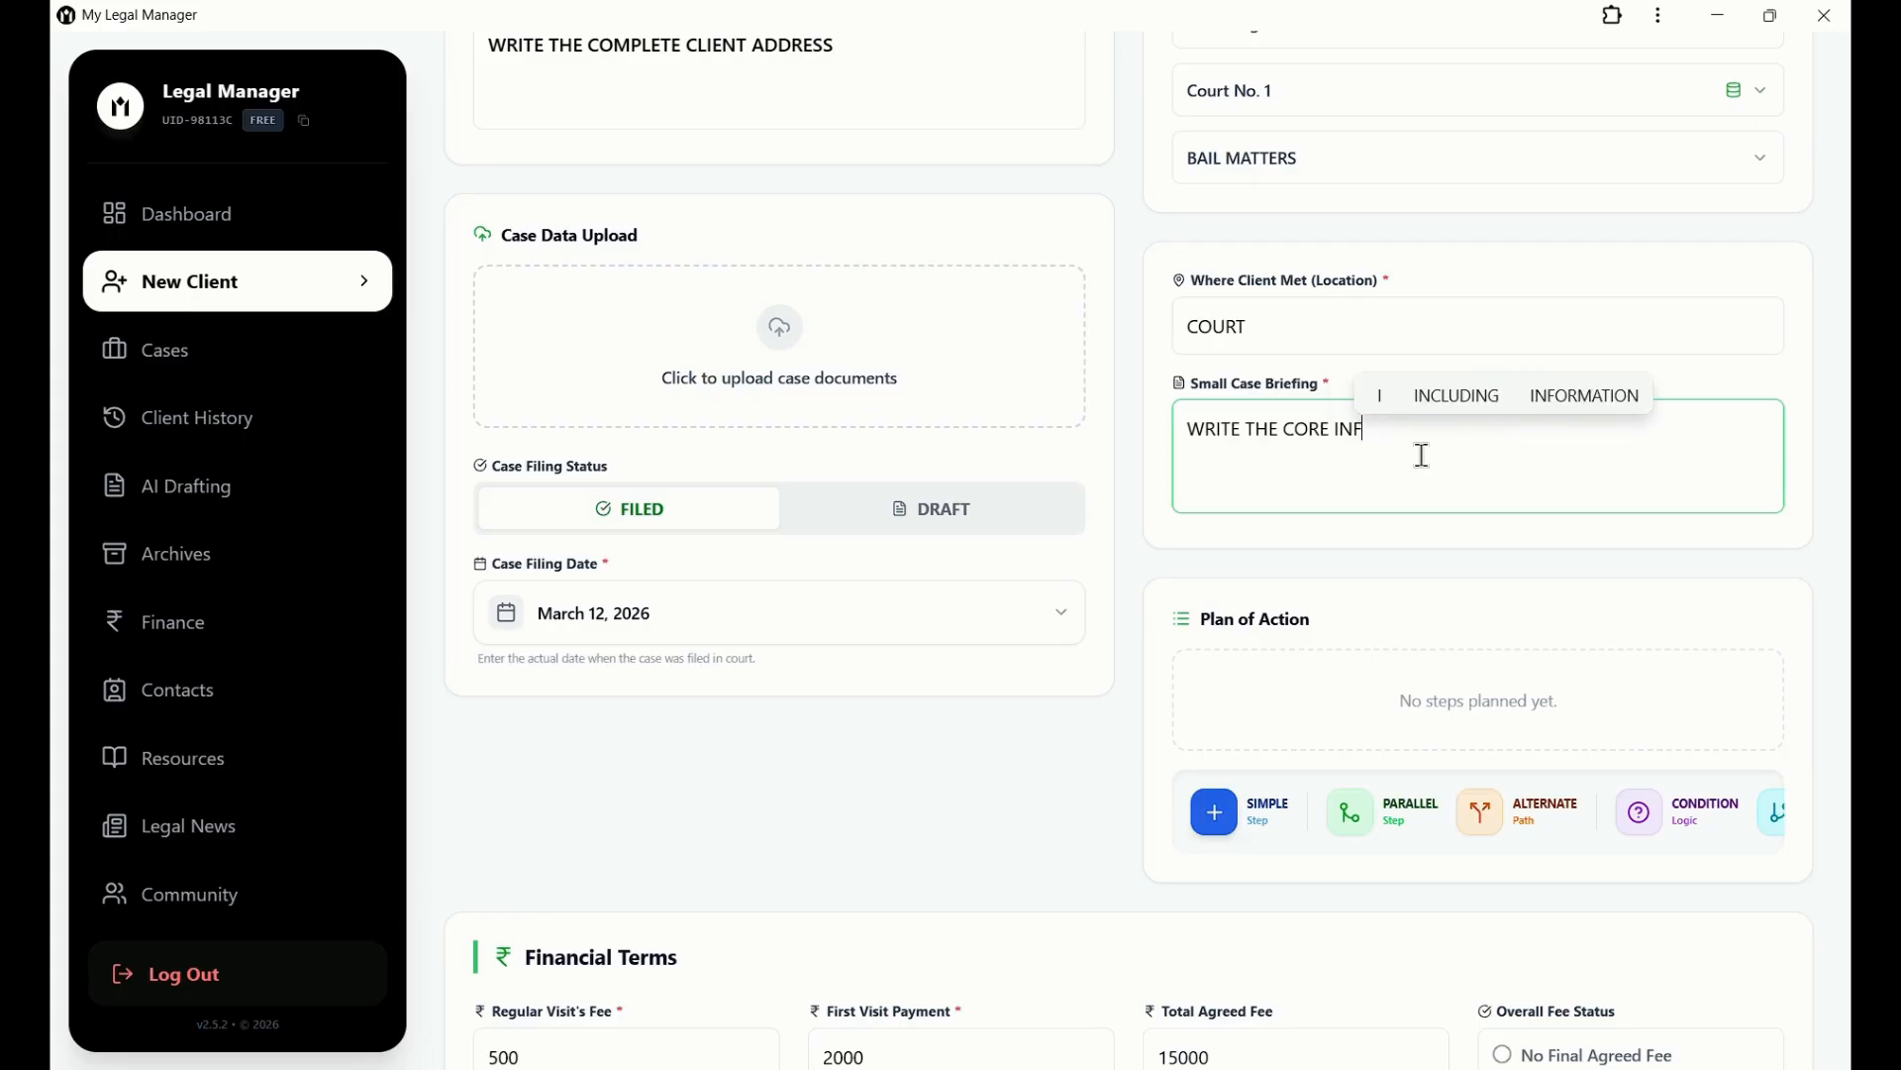
pyautogui.write('ORMATIONS')
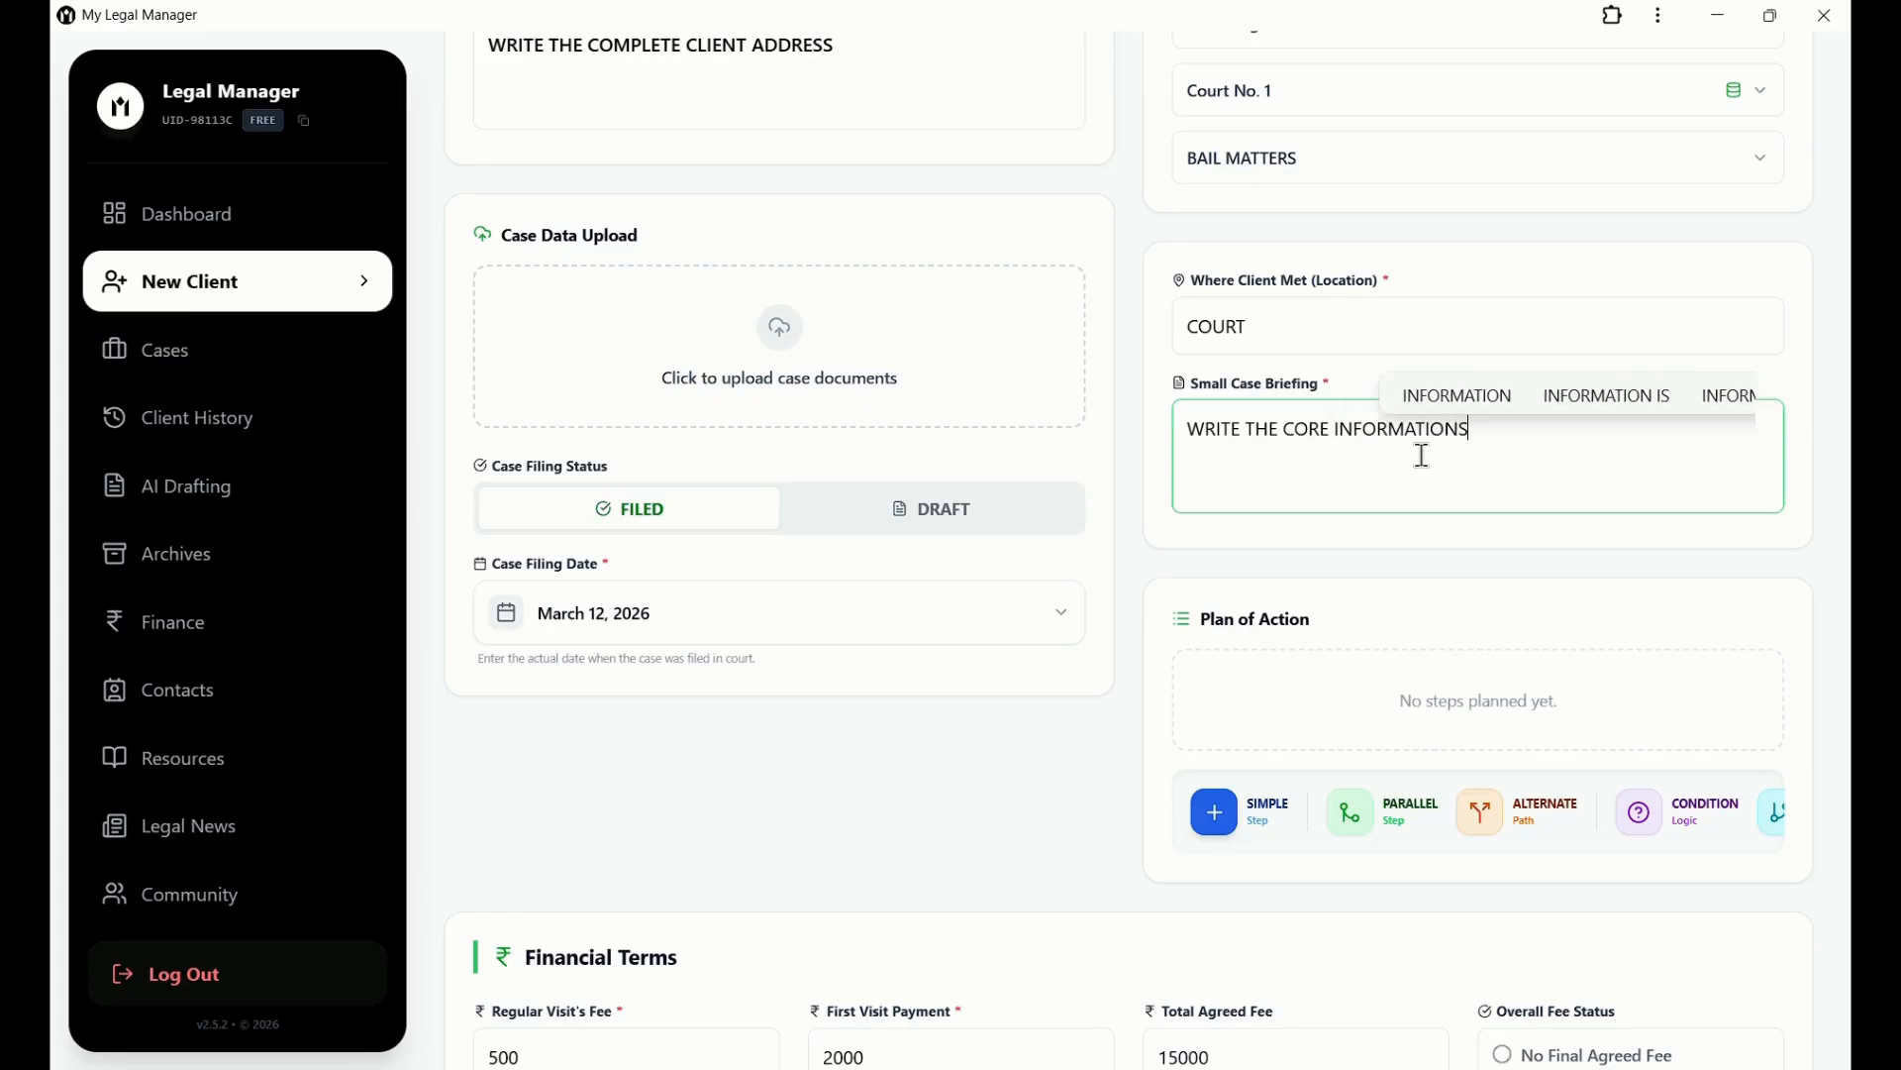
pyautogui.write(' ABOP')
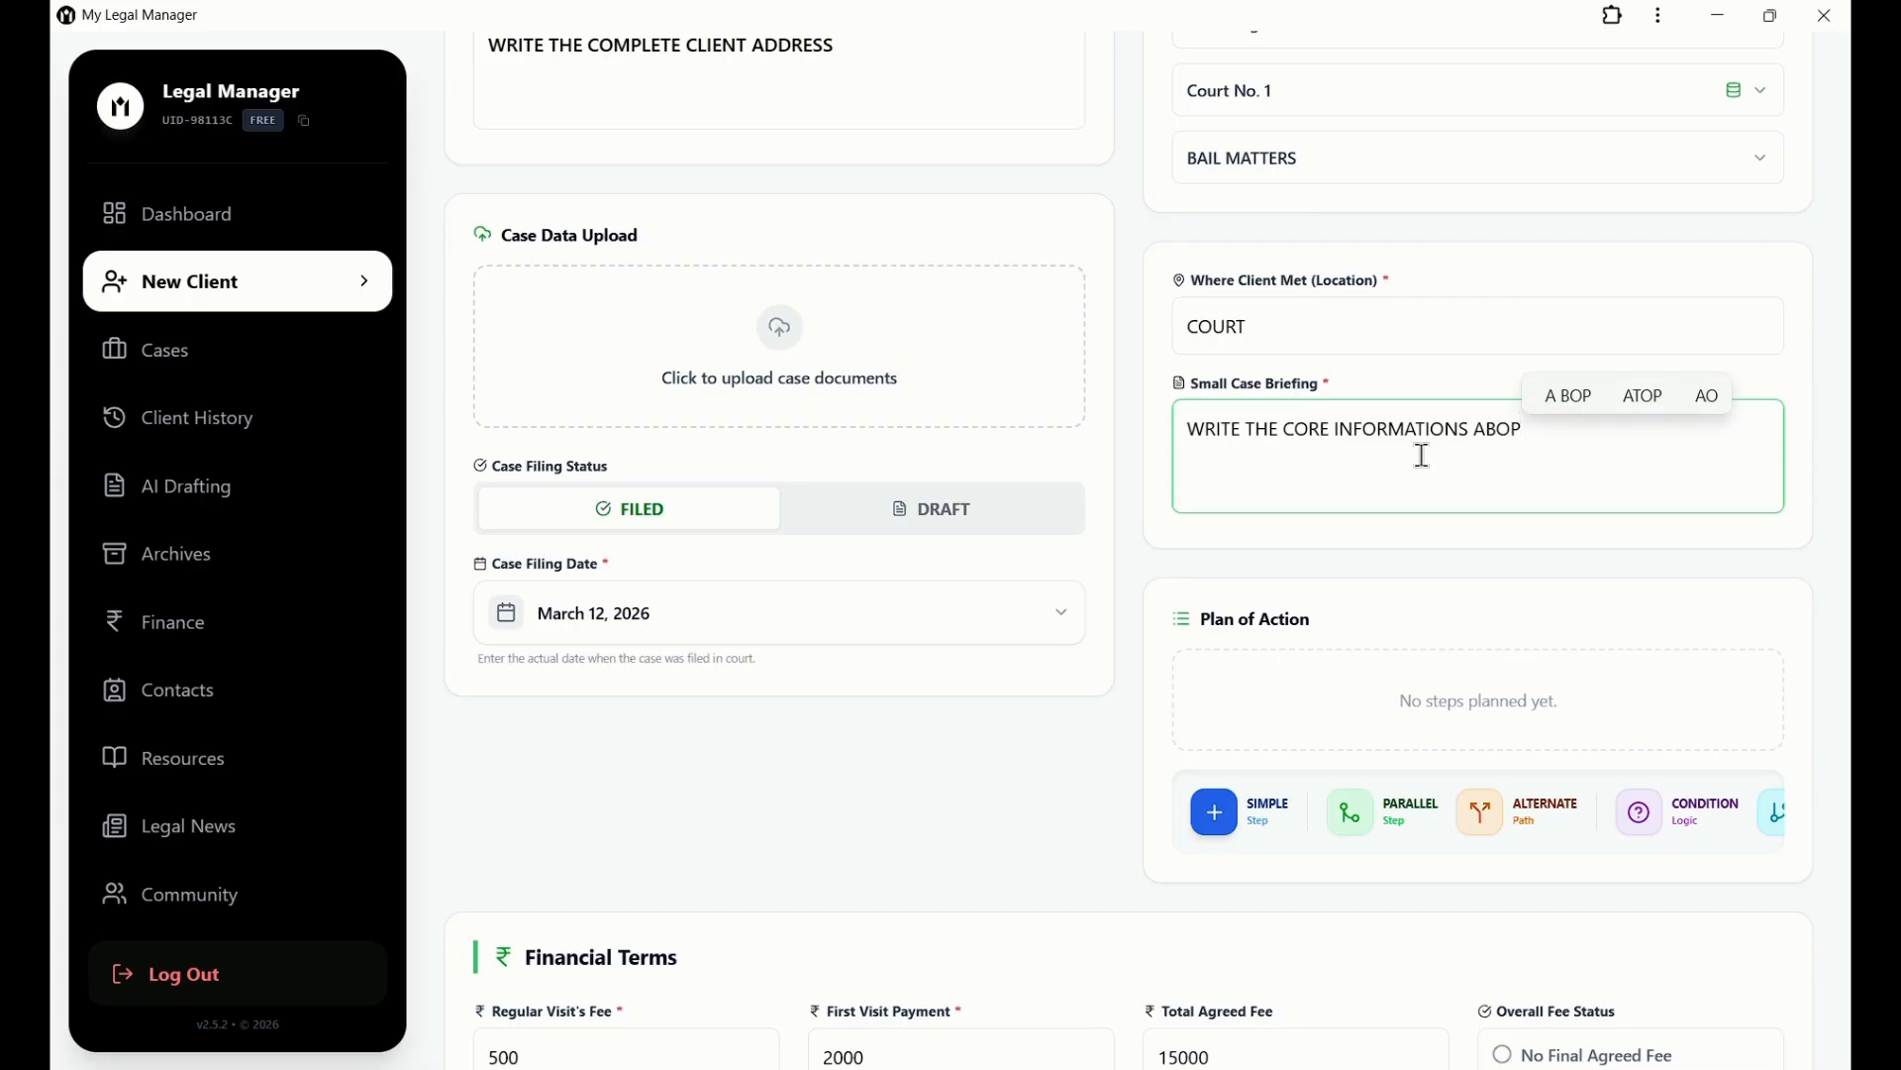
pyautogui.press('BackSpace')
pyautogui.write('U')
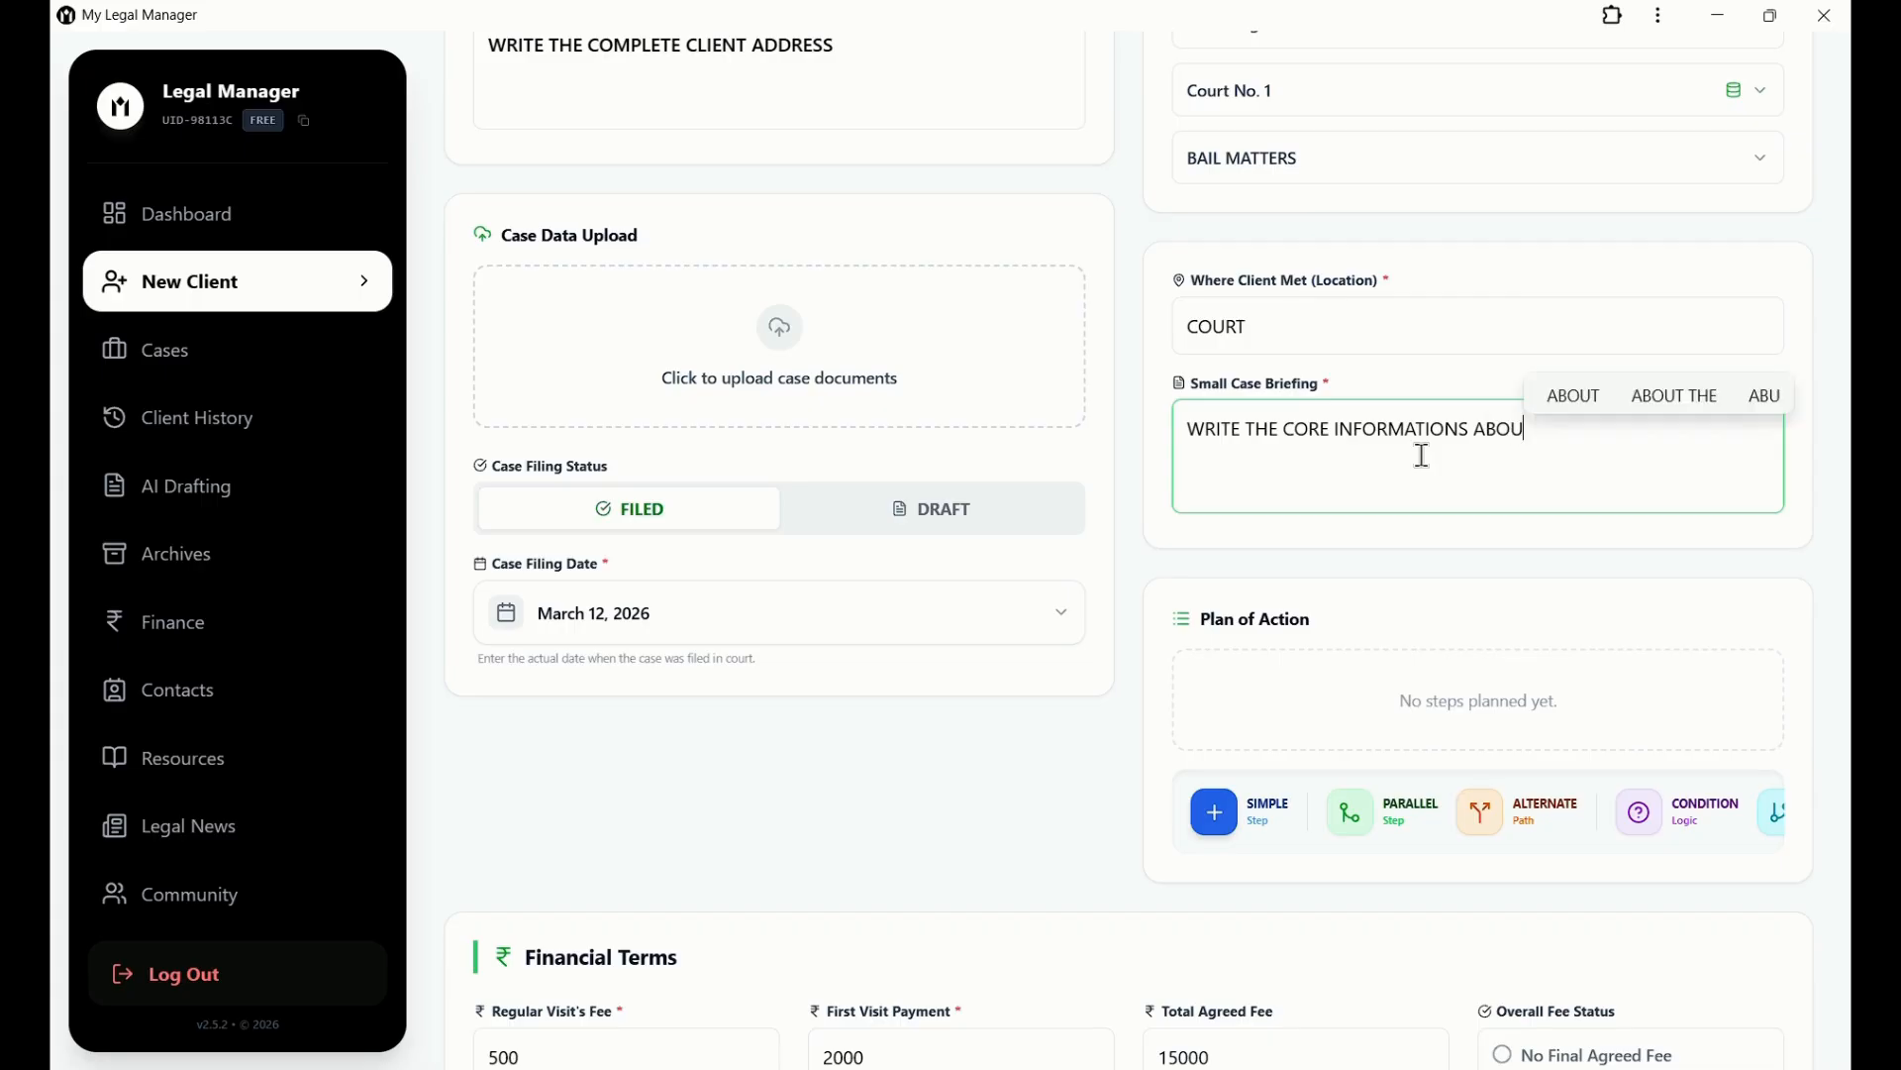
pyautogui.write('T THE CA')
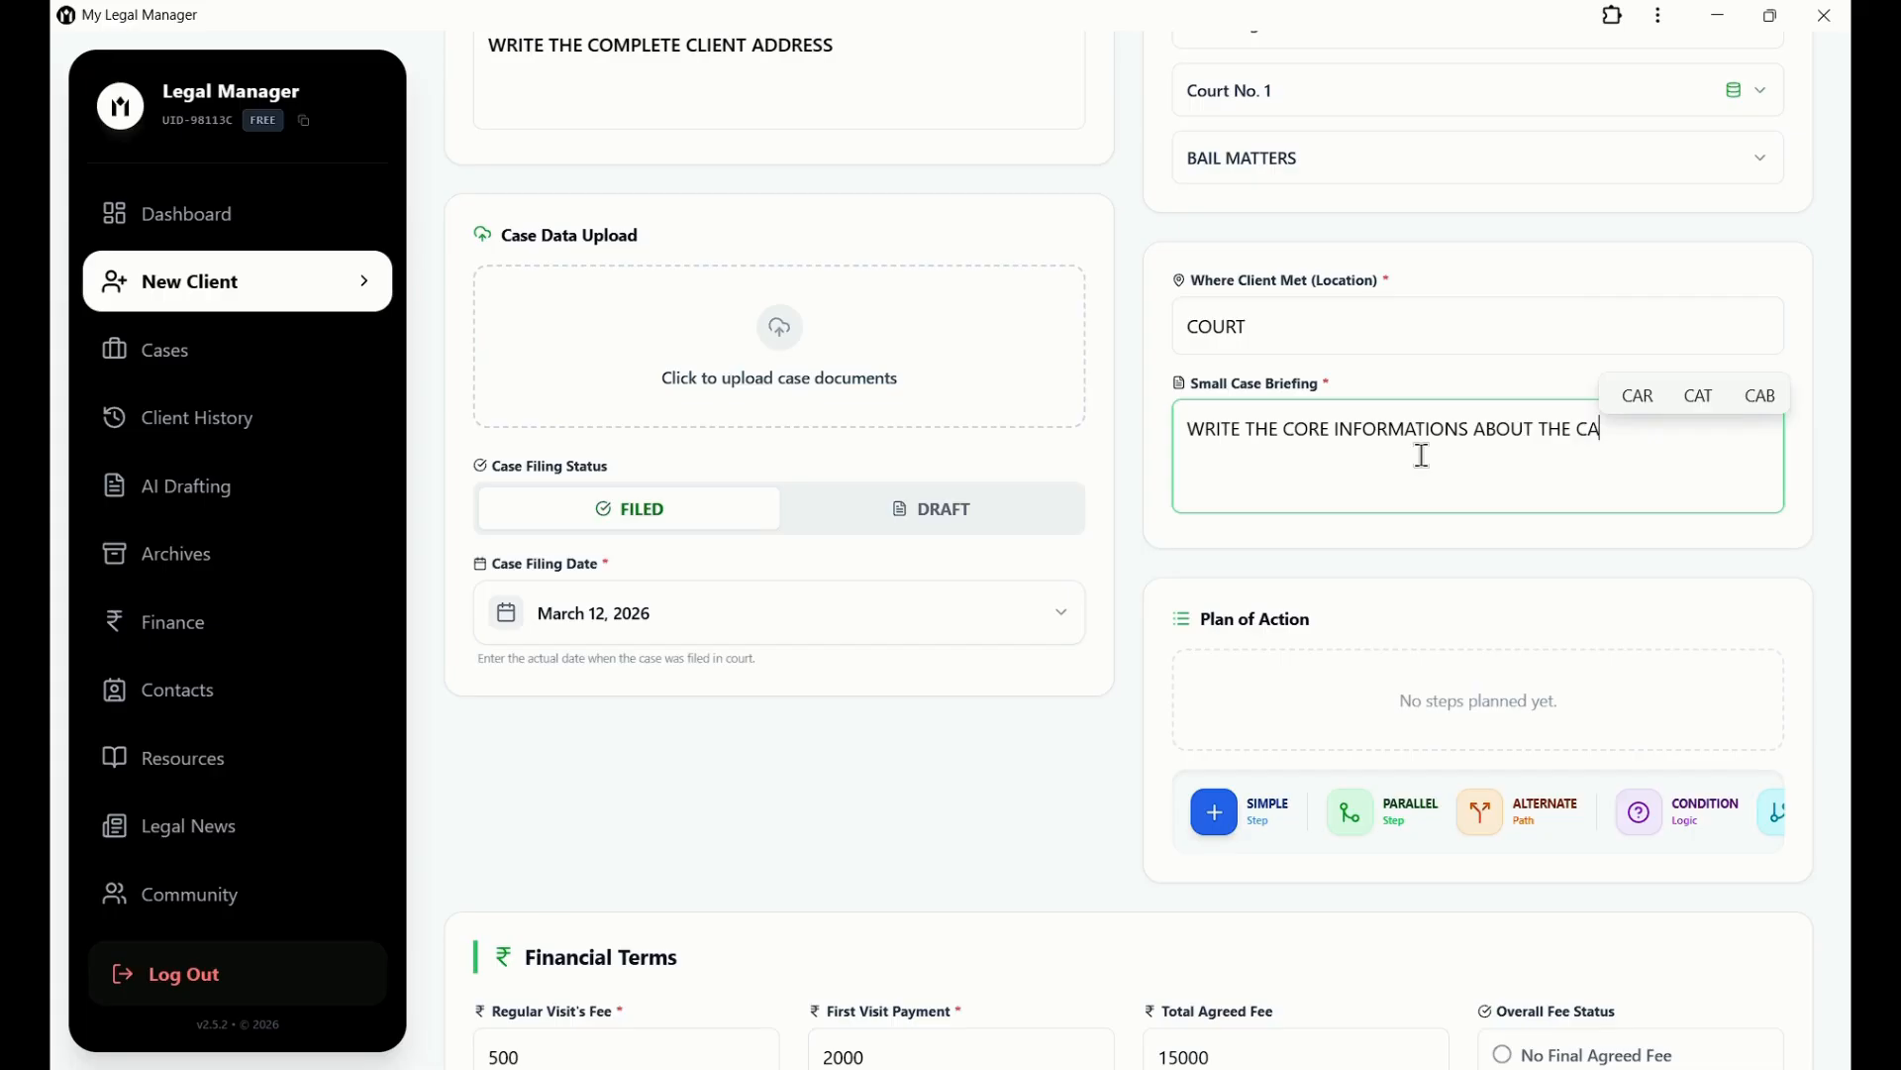
pyautogui.write('SE.')
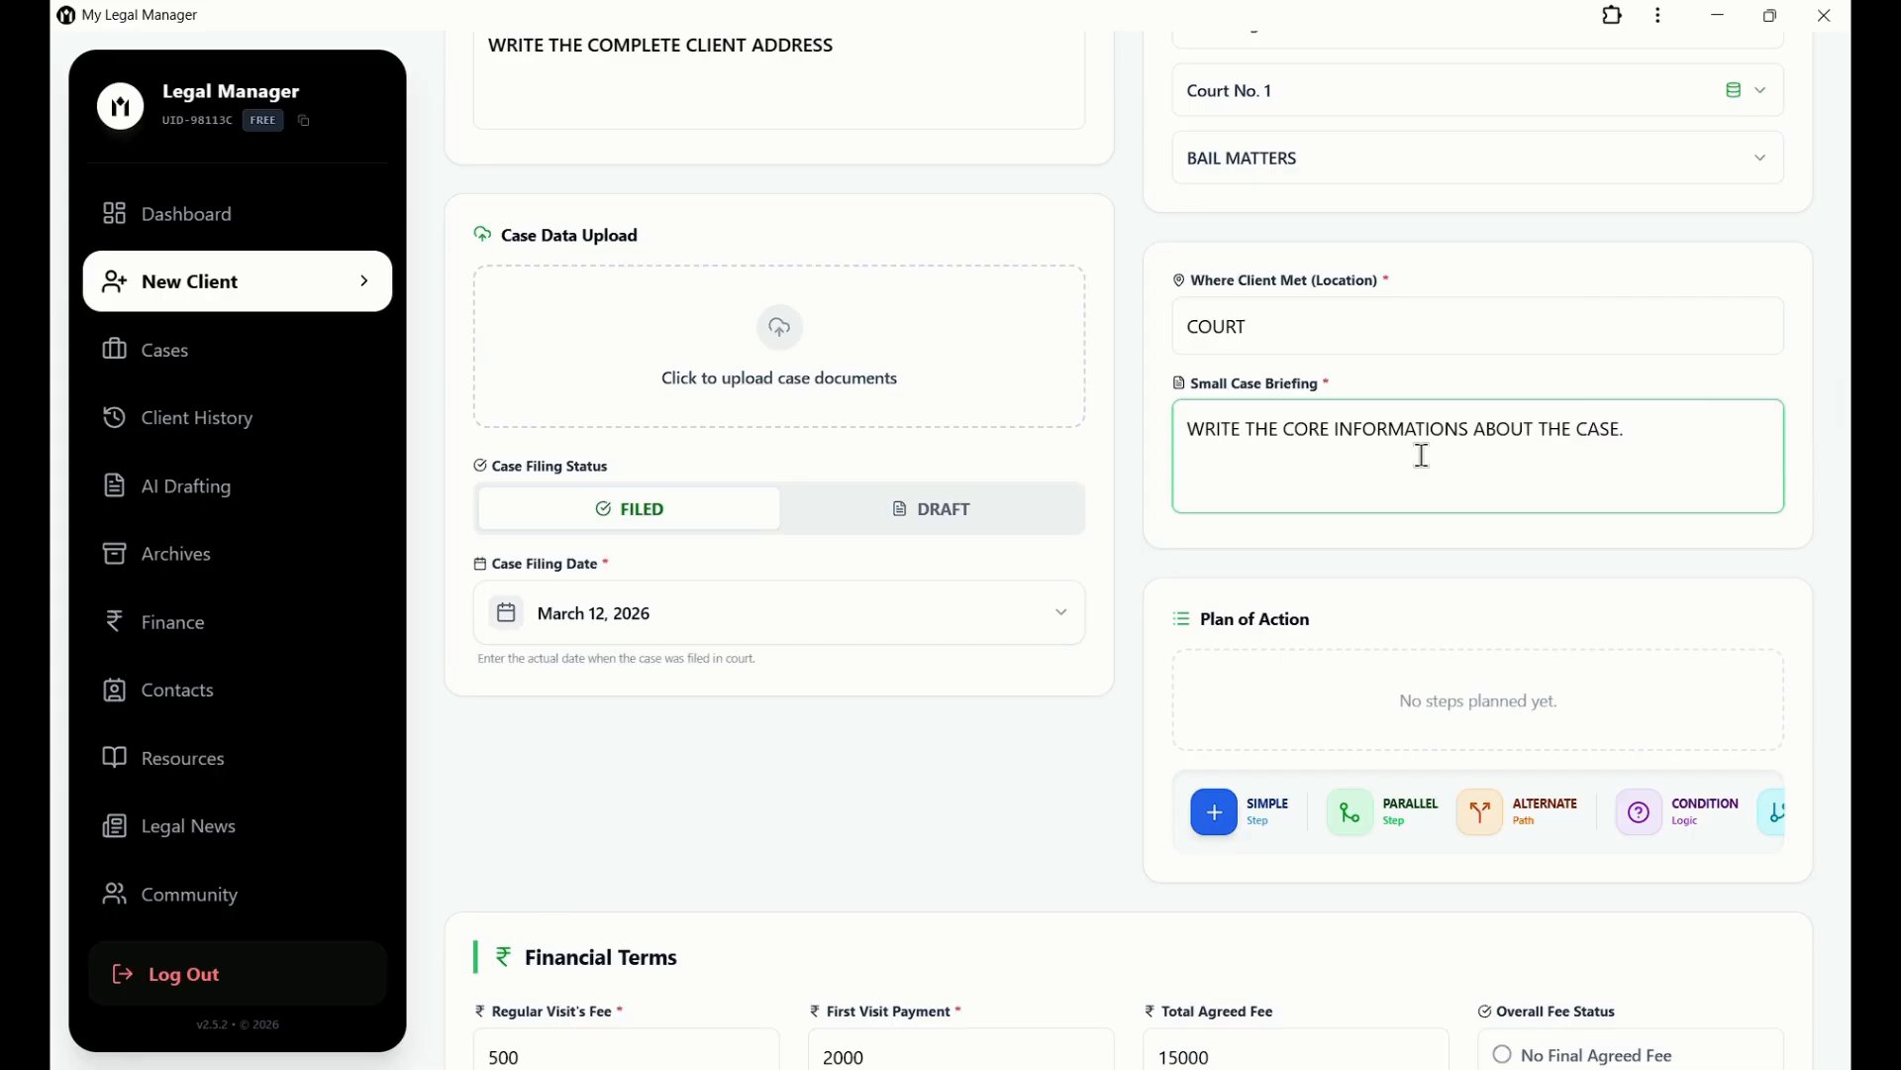
pyautogui.click(1611, 547)
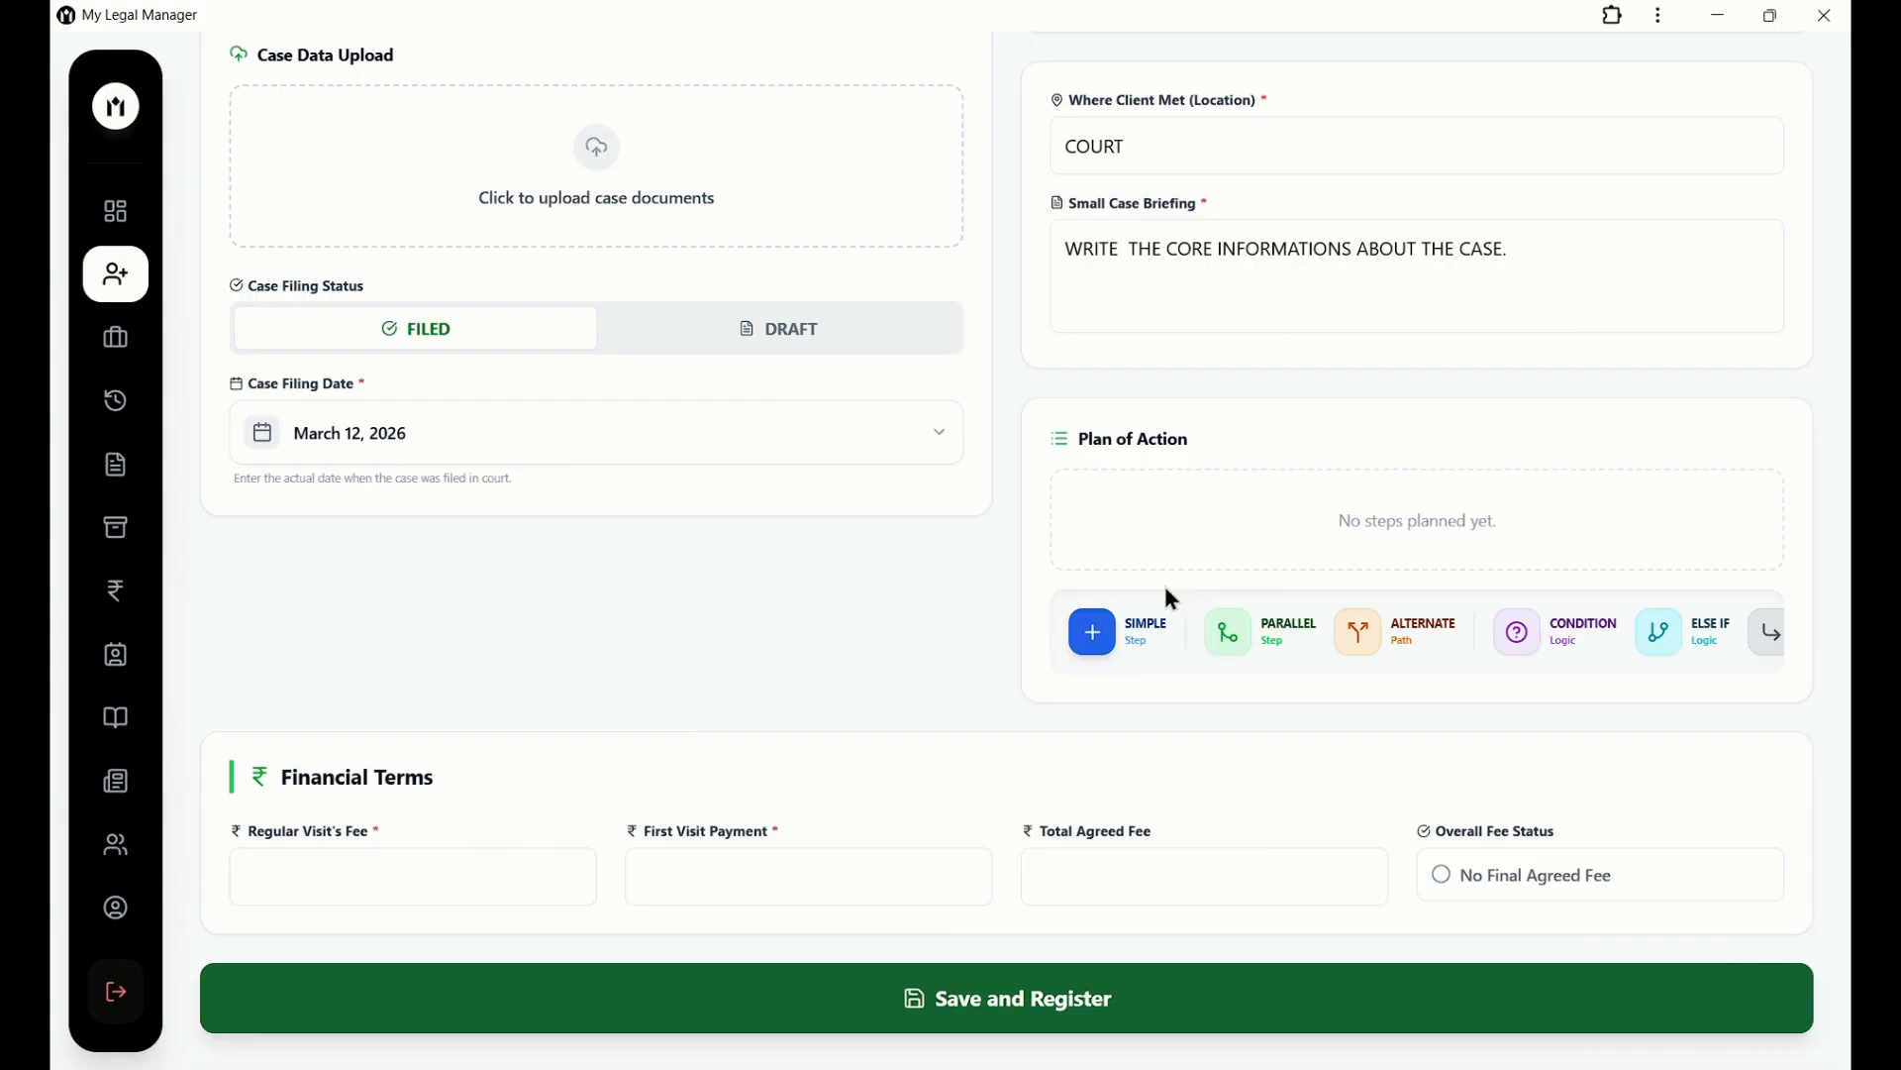
pyautogui.click(1111, 634)
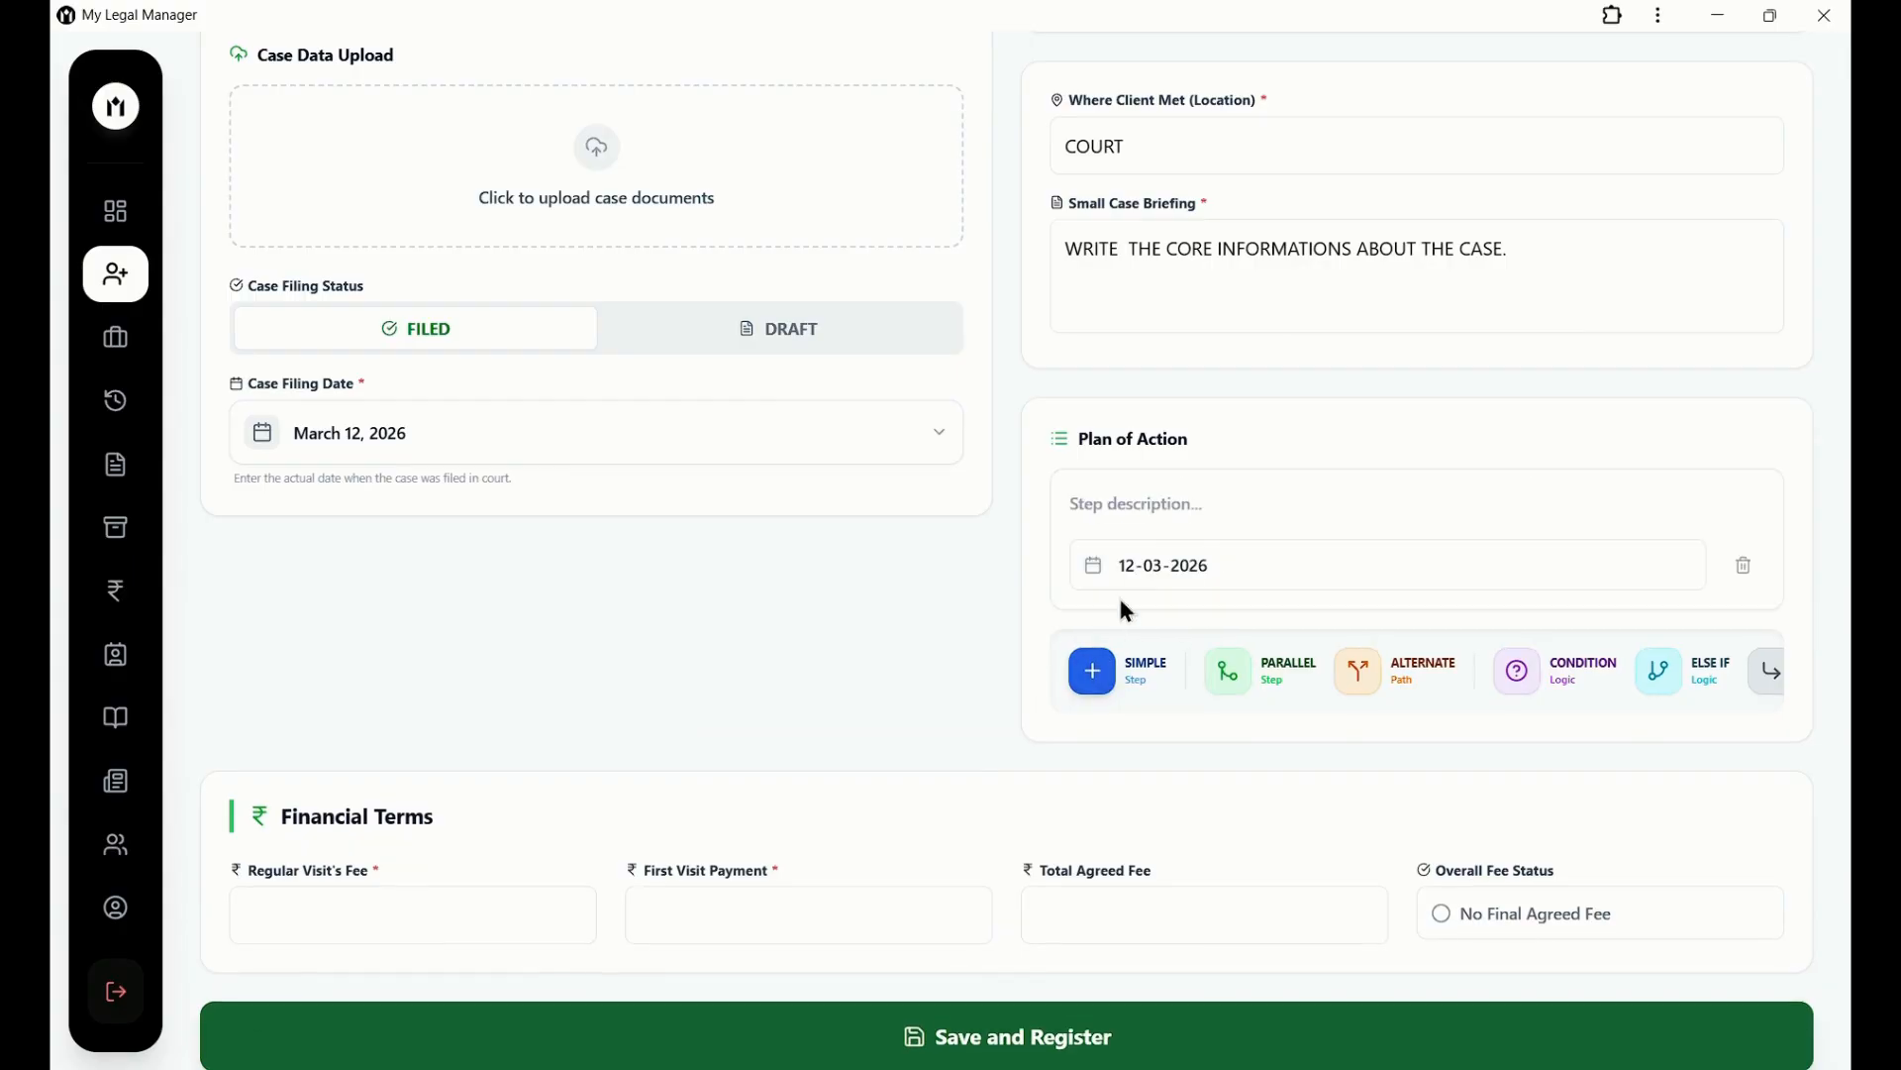
pyautogui.click(1198, 518)
pyautogui.write('WRITE THE PLAN AND SELECT THE DATE')
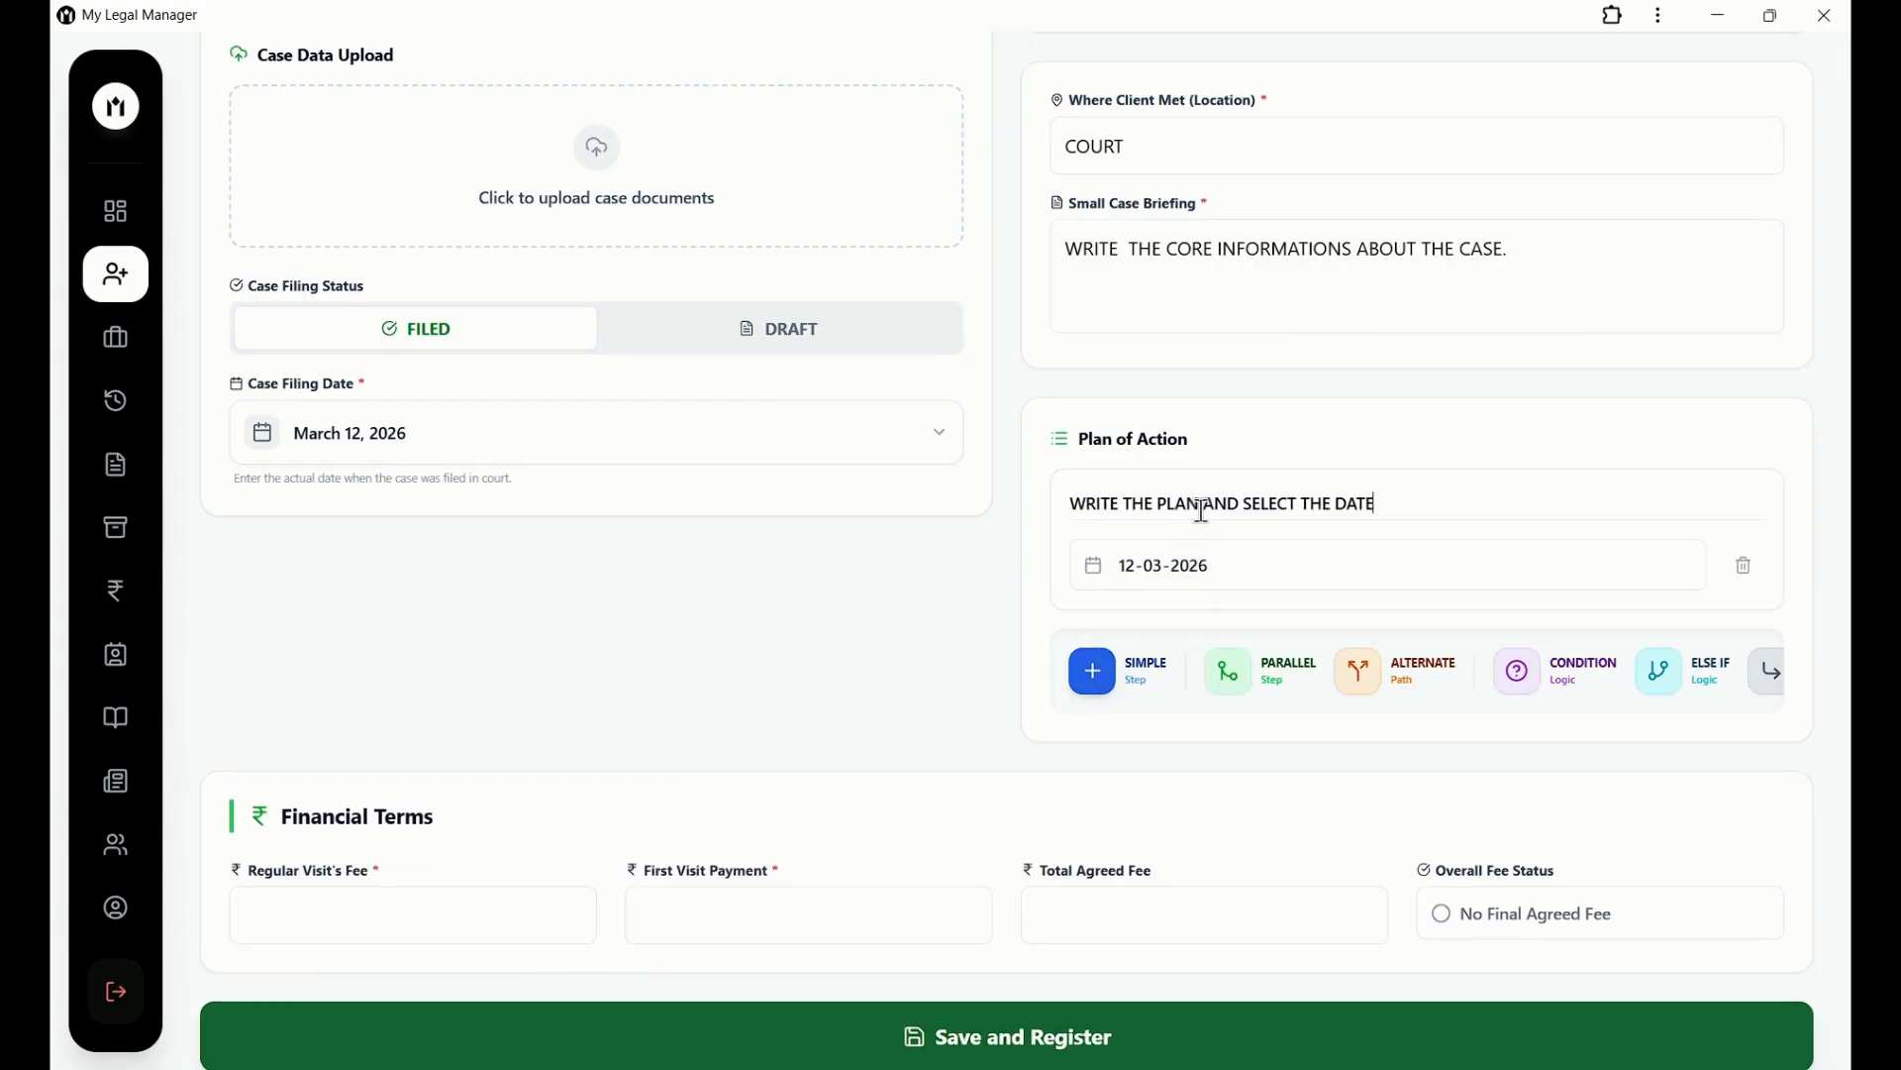
pyautogui.click(1436, 572)
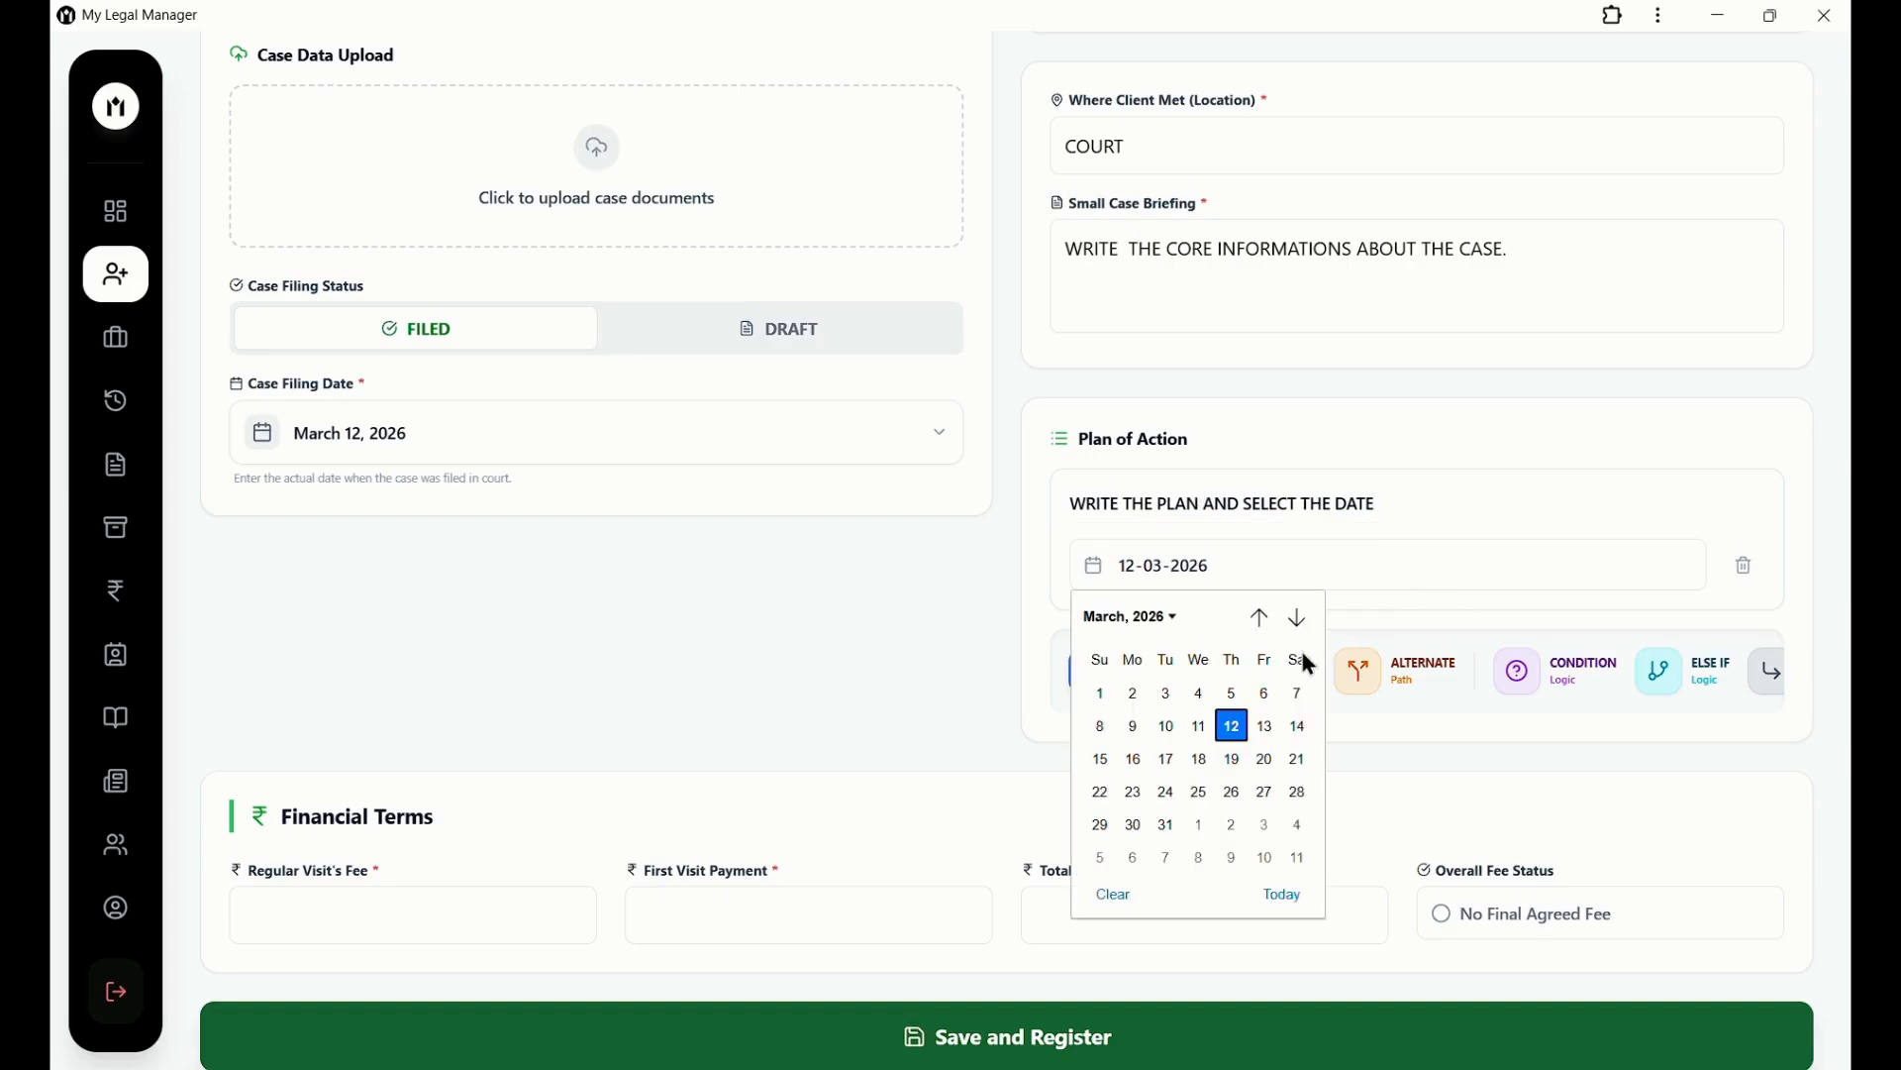
pyautogui.click(1295, 724)
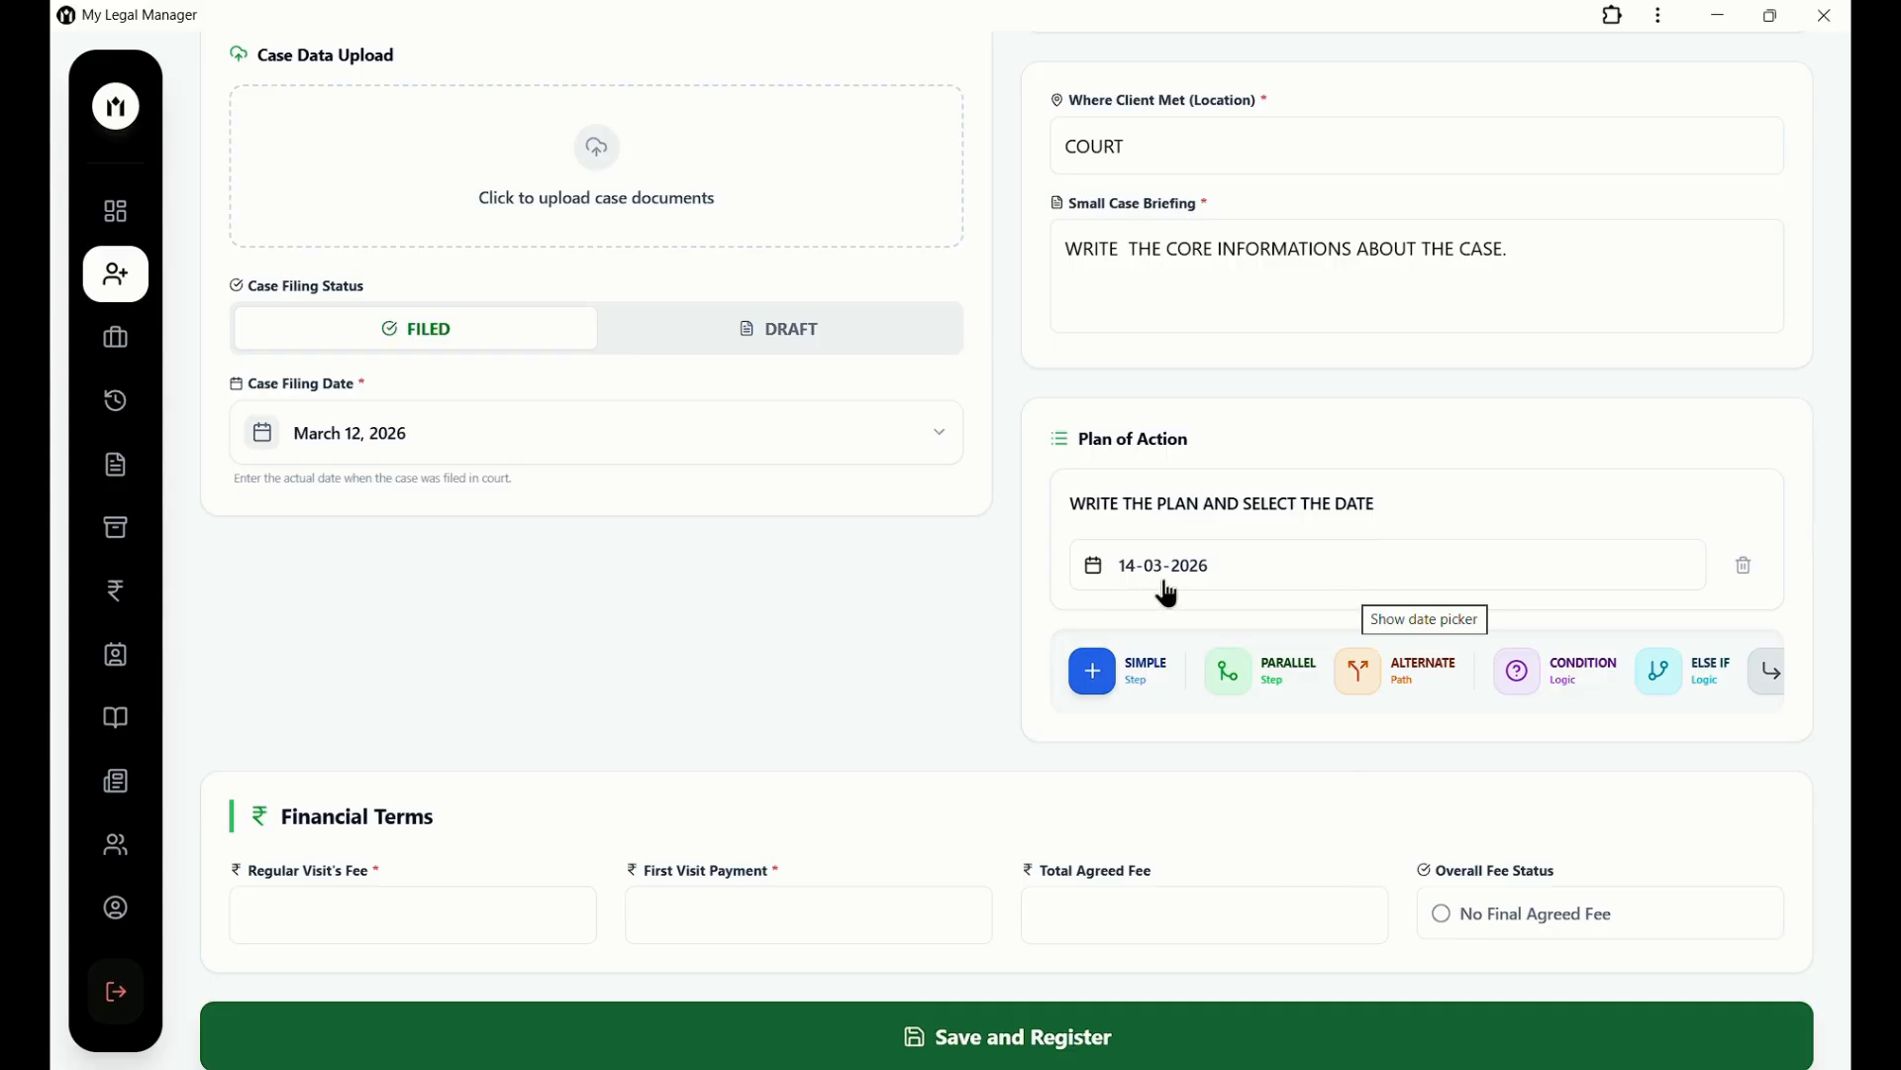
pyautogui.click(1748, 572)
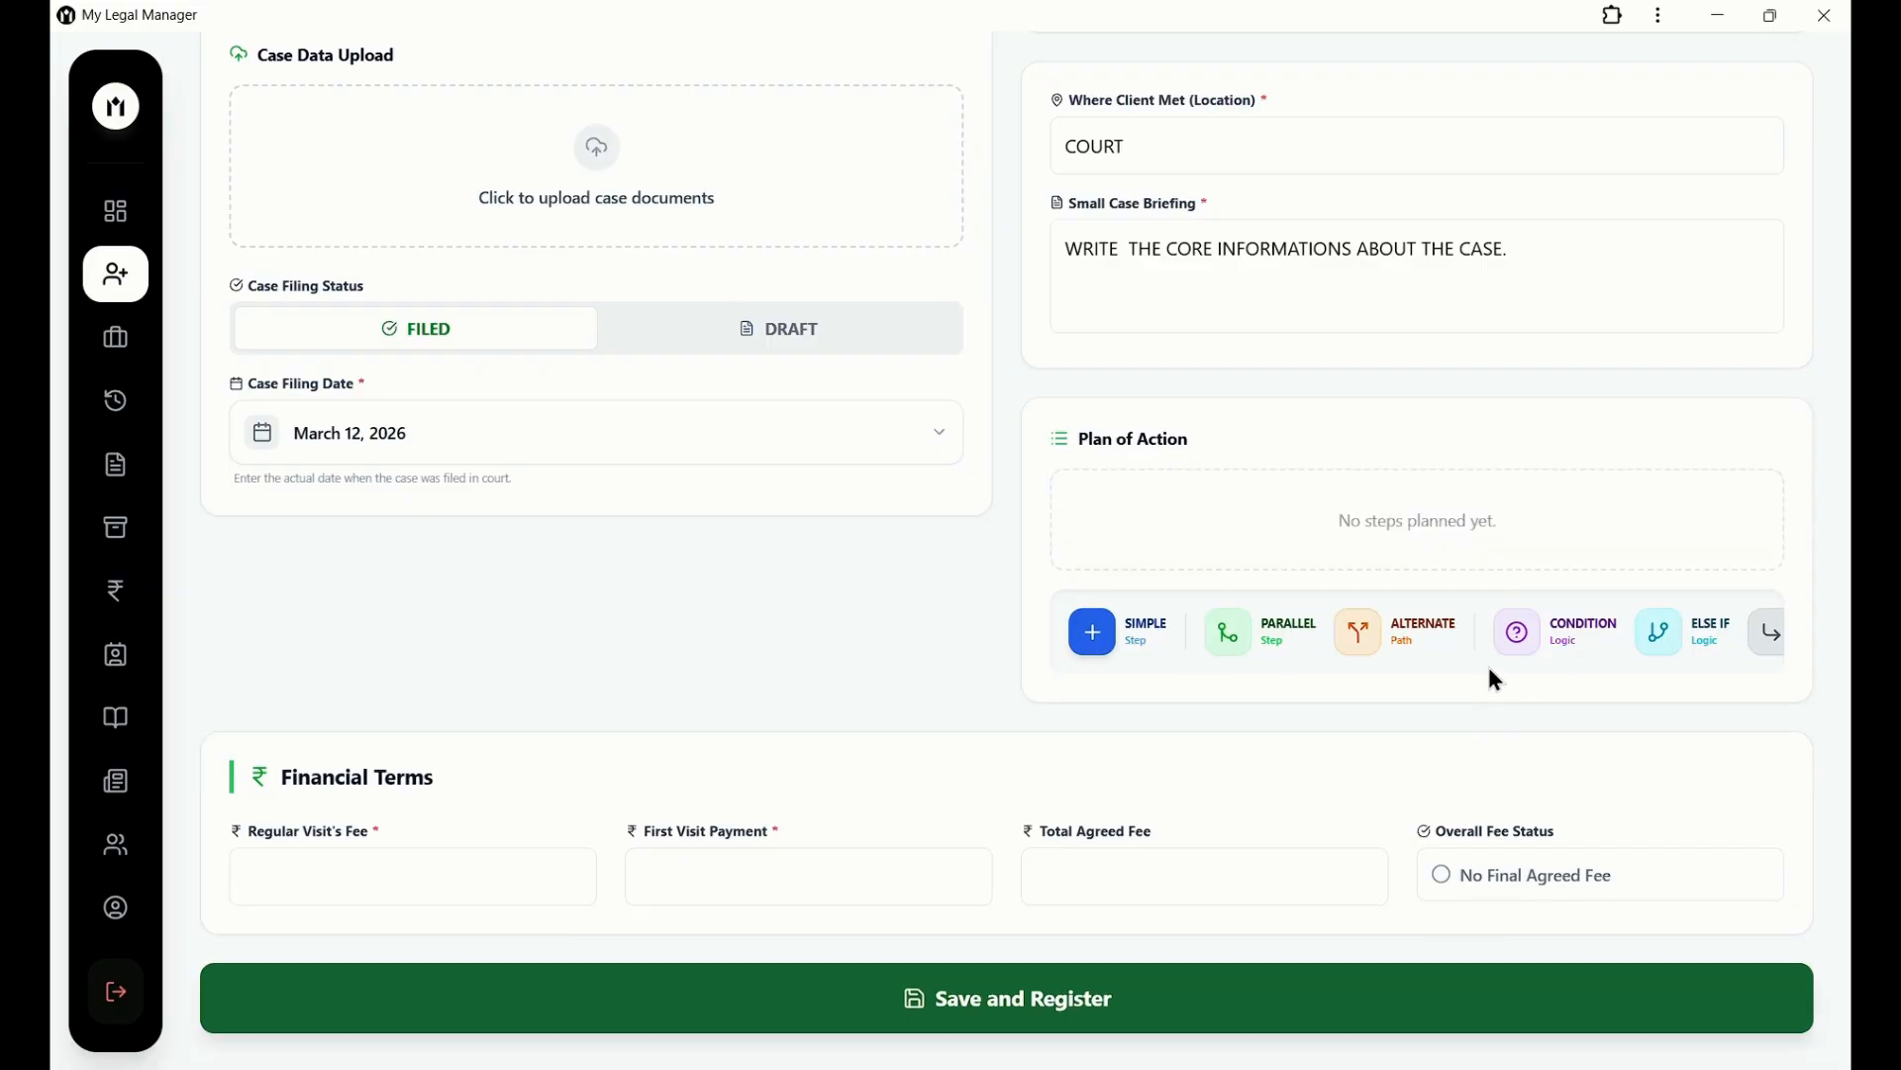
pyautogui.hscroll(1, 1491, 670)
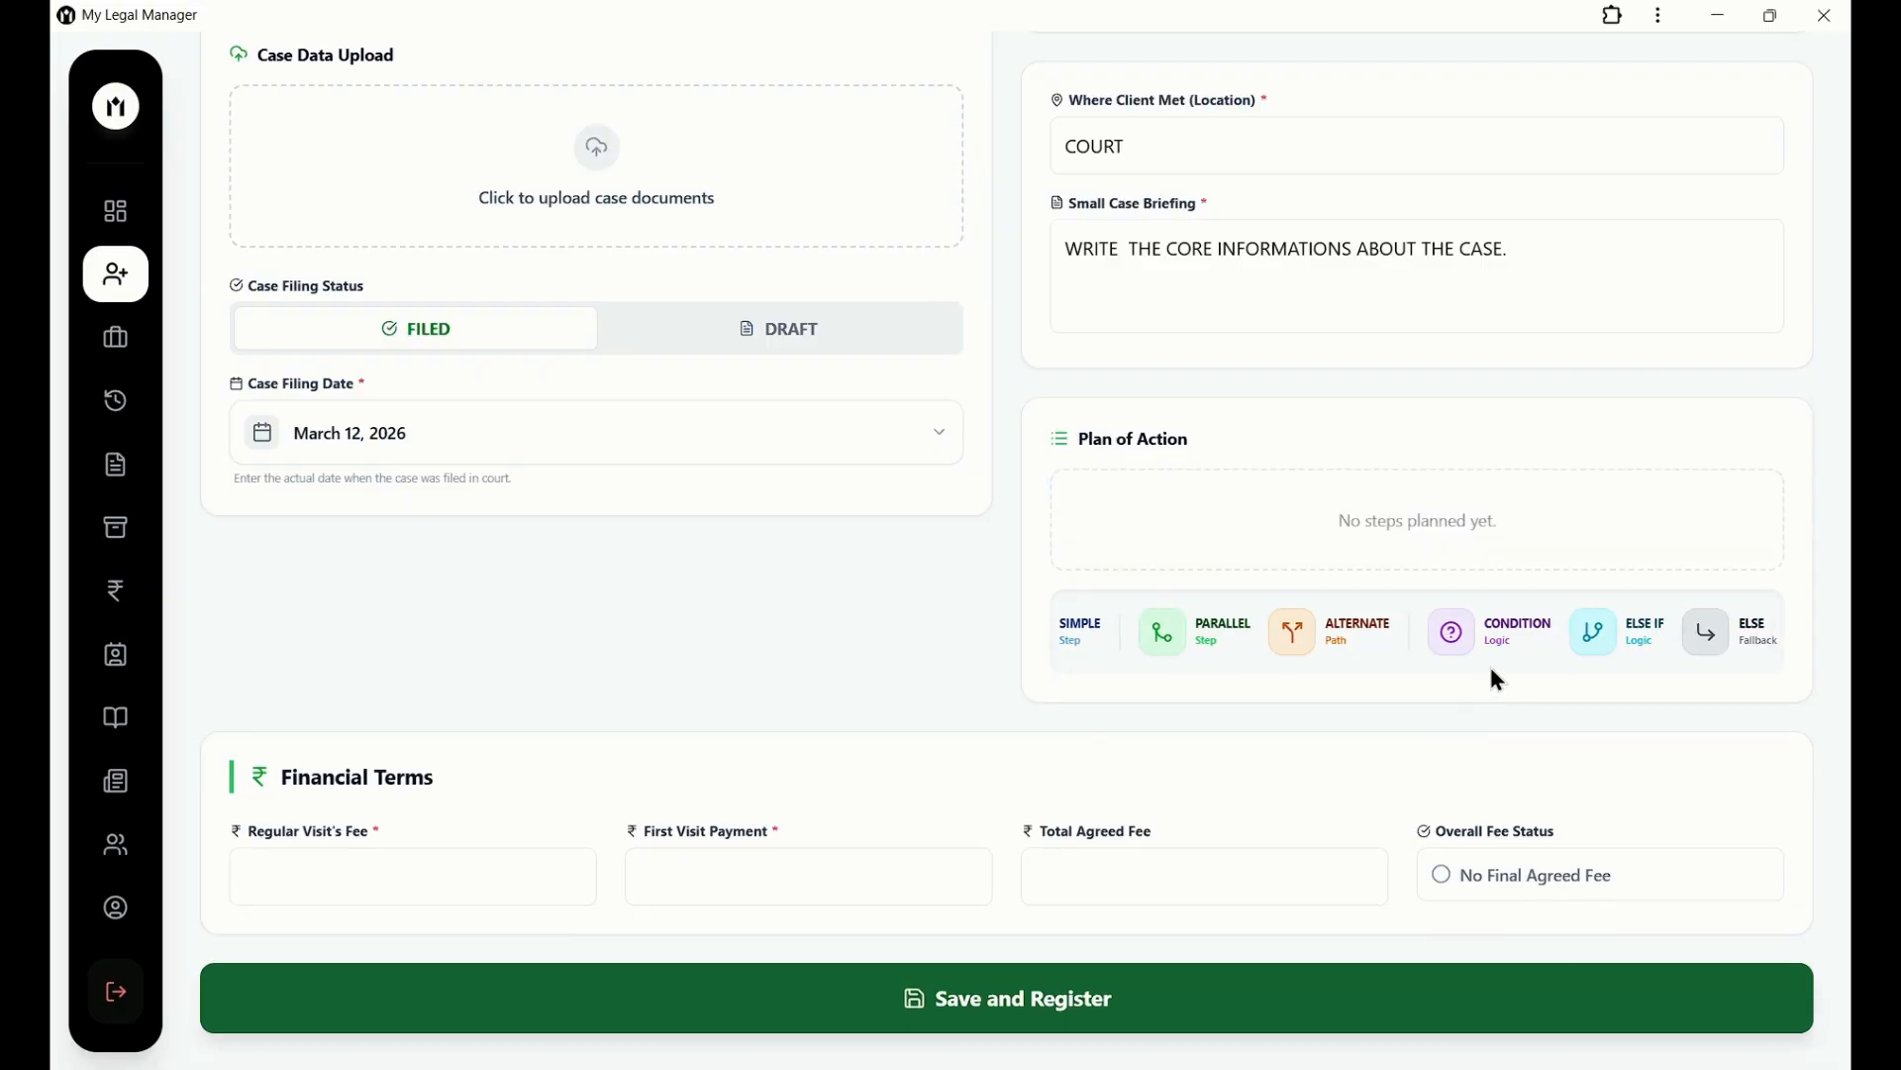
pyautogui.hscroll(-1, 1490, 669)
pyautogui.hscroll(-2, 1491, 669)
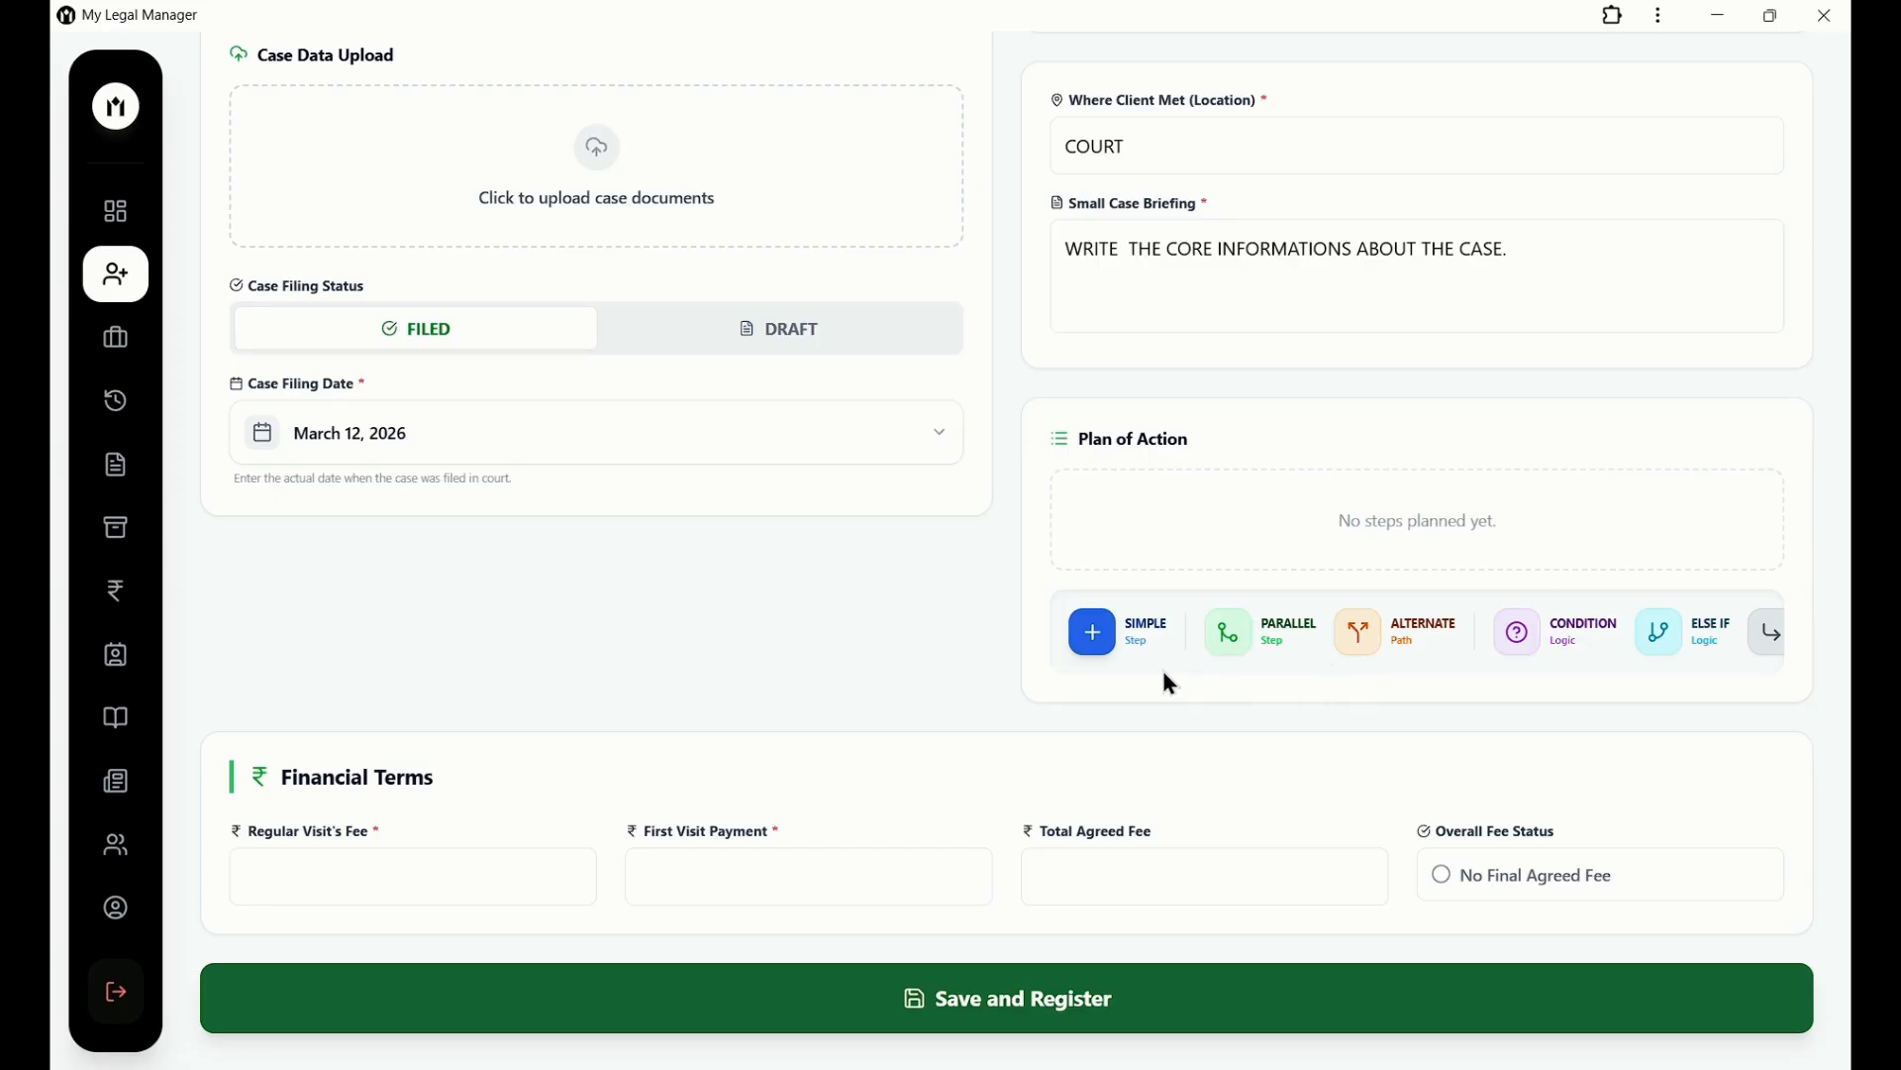
# Add the simple plan step 'SIMPLE PLAN ONE.' and discard a trial parallel step '2ND PLAN'.
pyautogui.click(1094, 637)
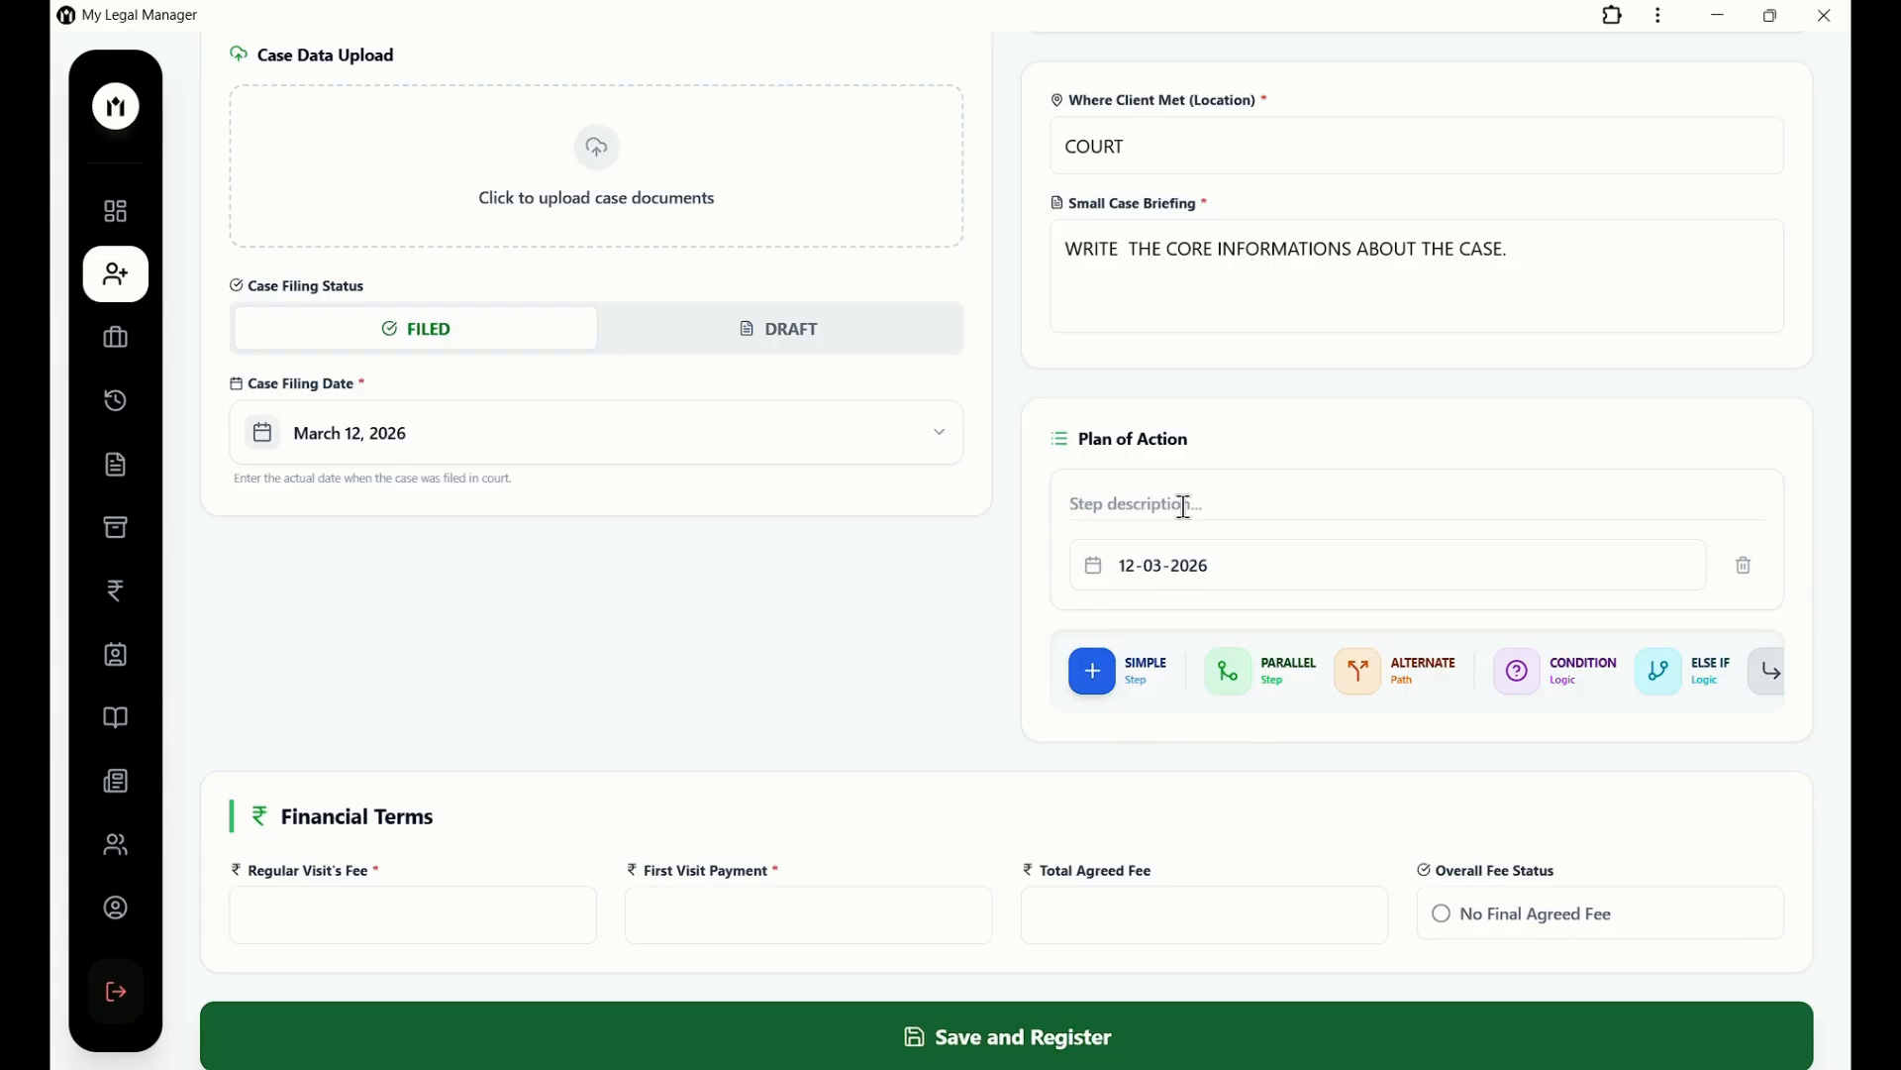
pyautogui.write('SIMPLE')
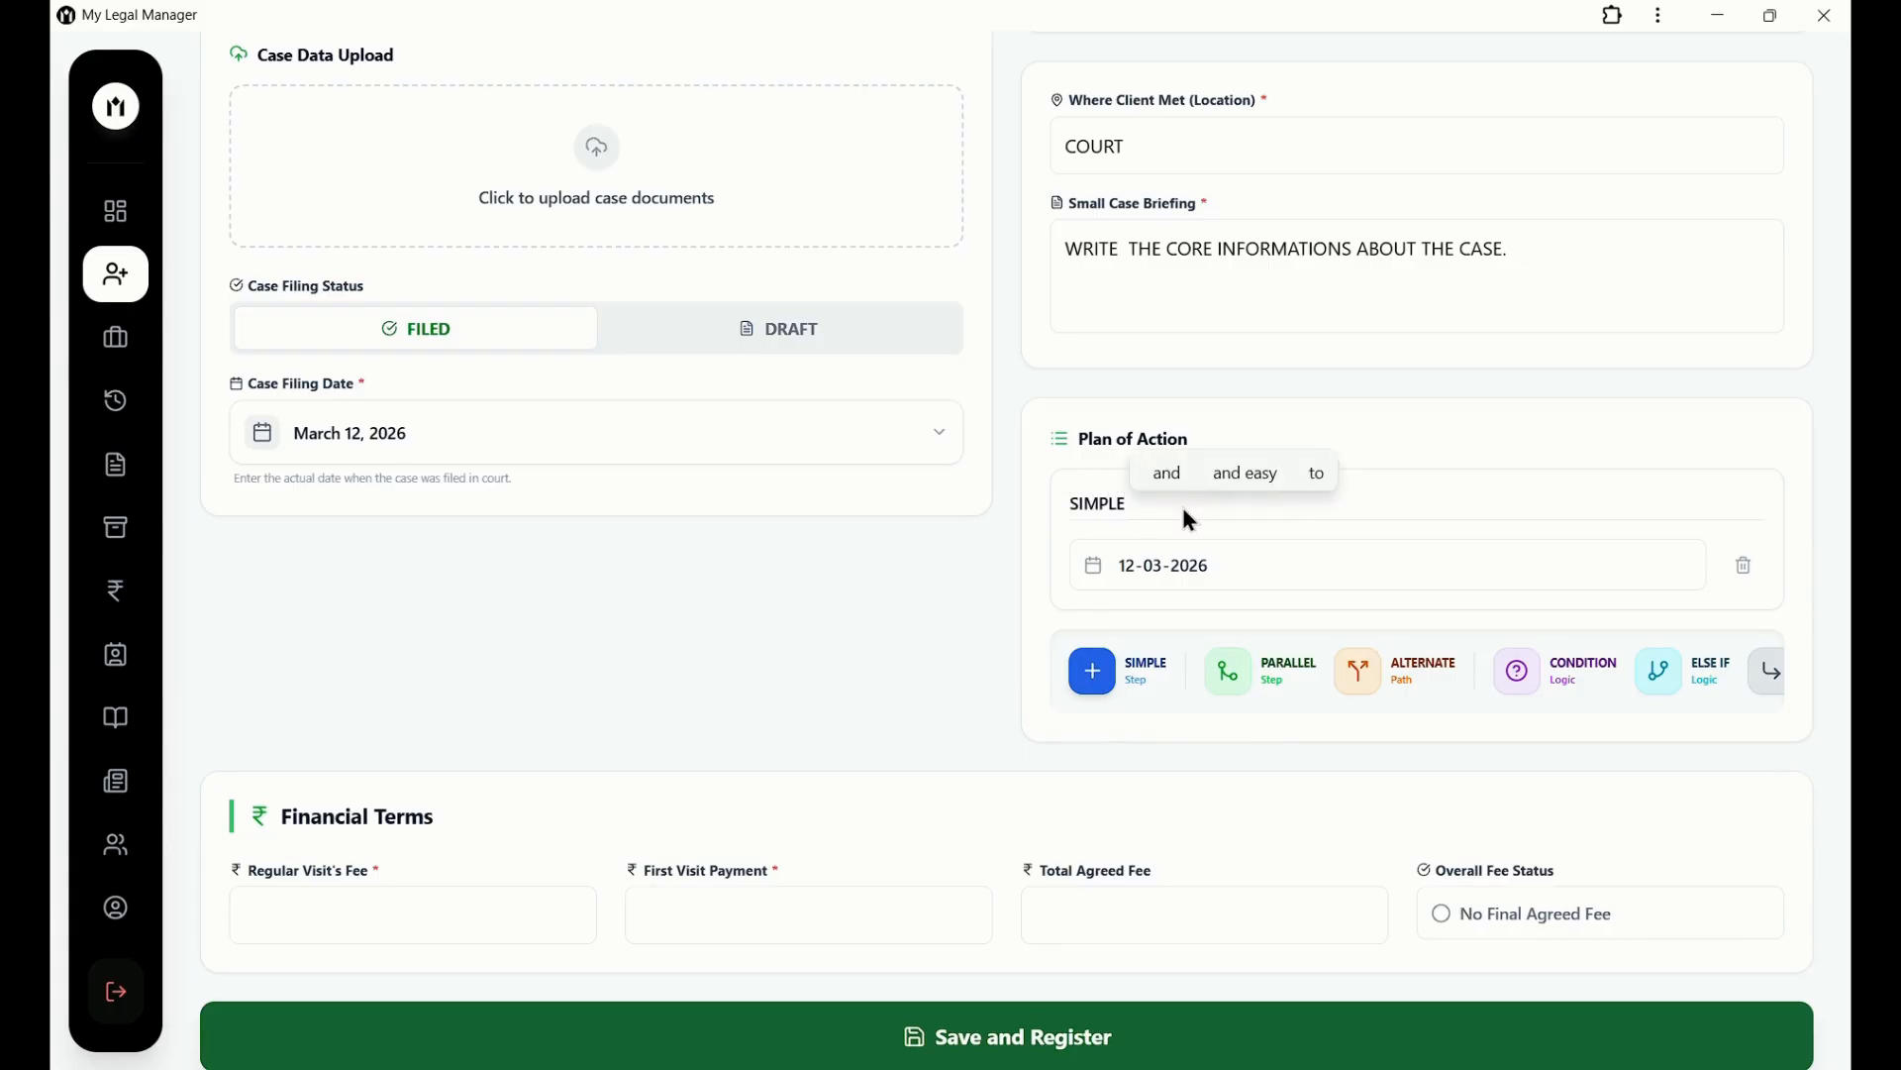
pyautogui.write(' PLAN ON')
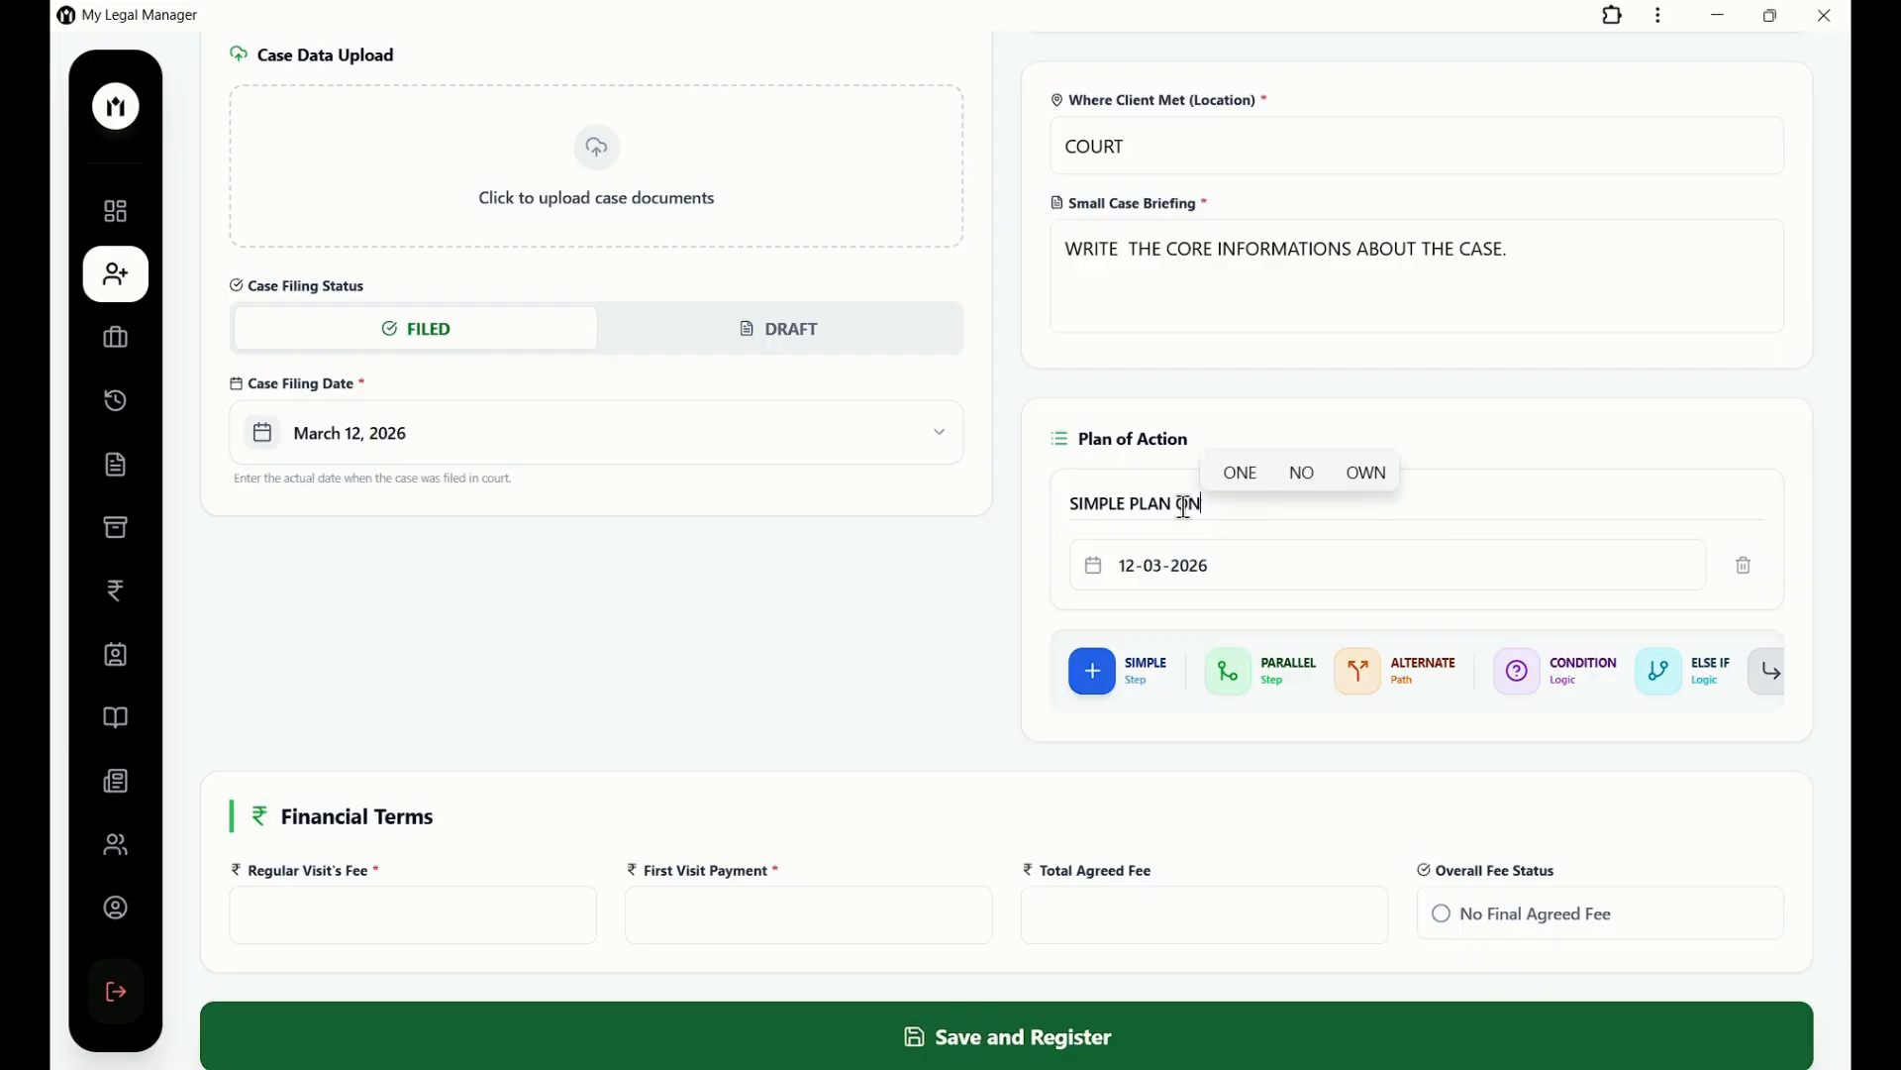
pyautogui.write('E.')
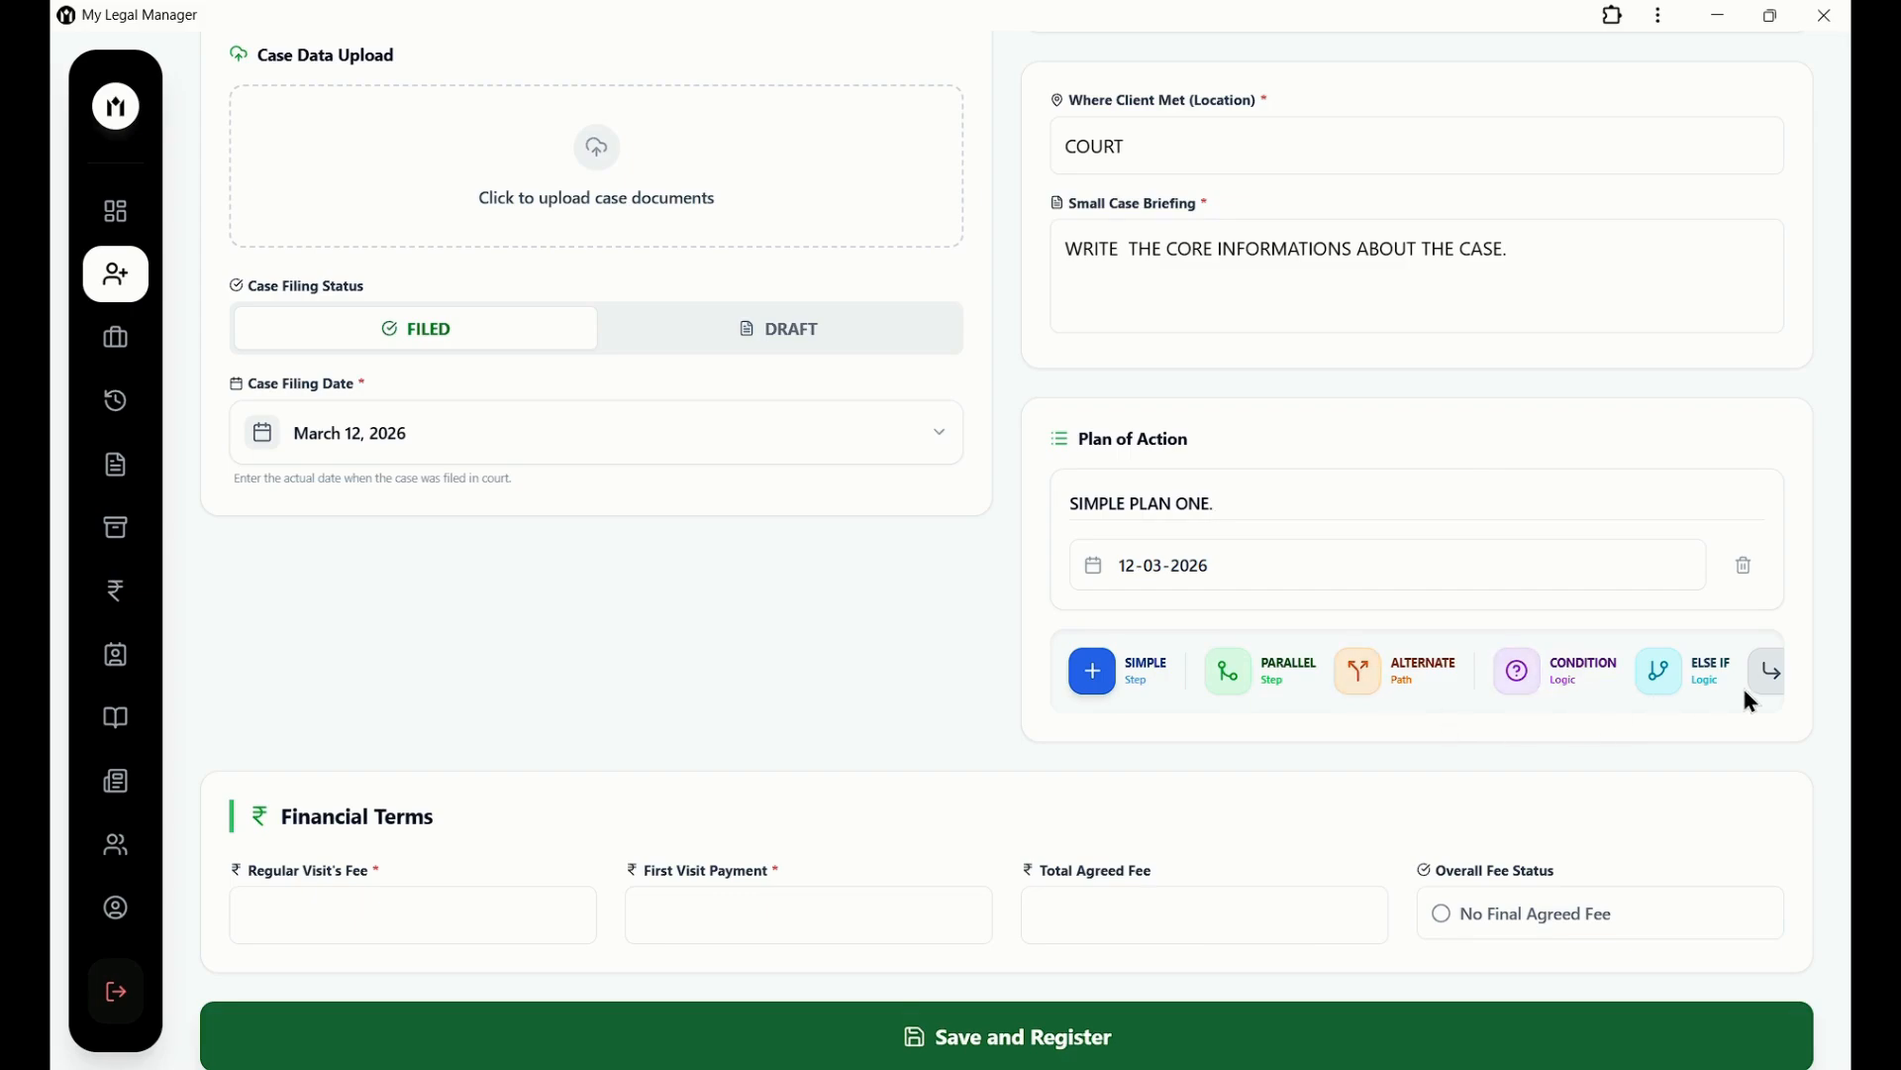
pyautogui.click(1227, 693)
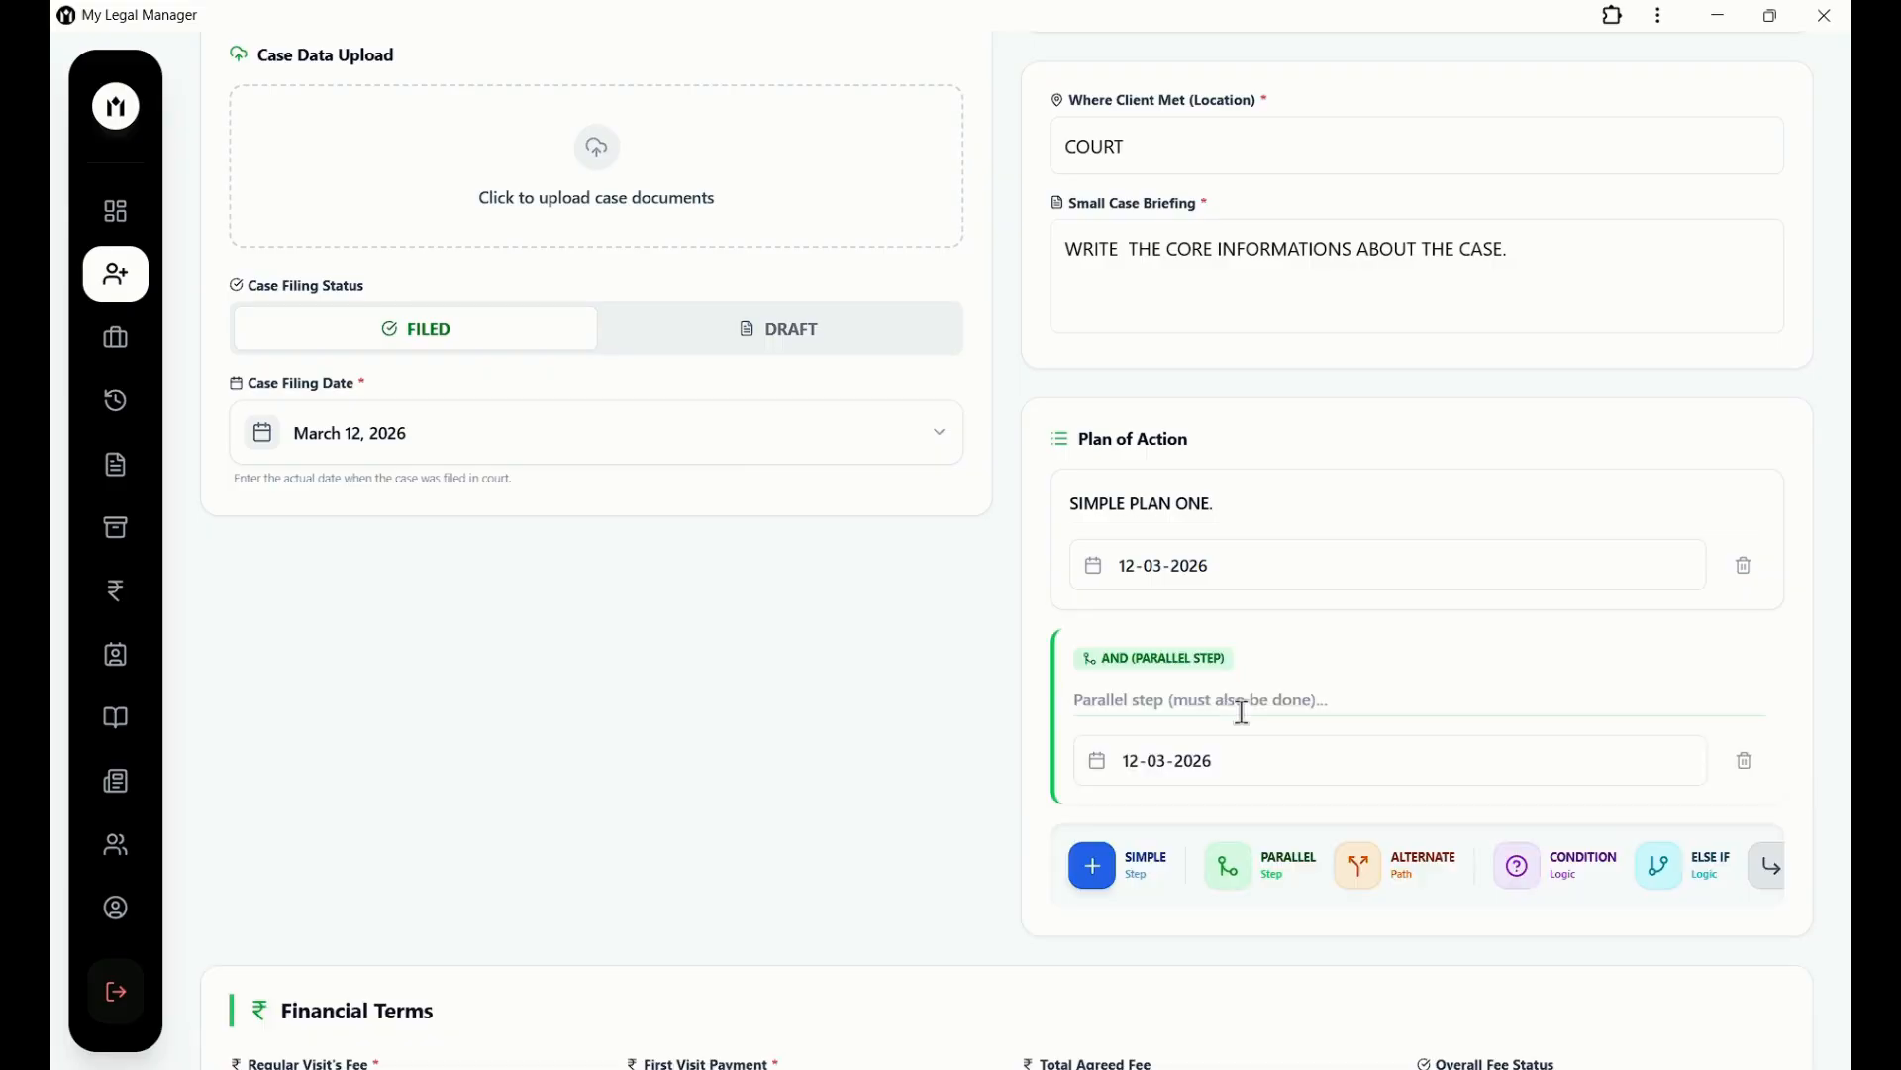
pyautogui.write('2ND PLAN')
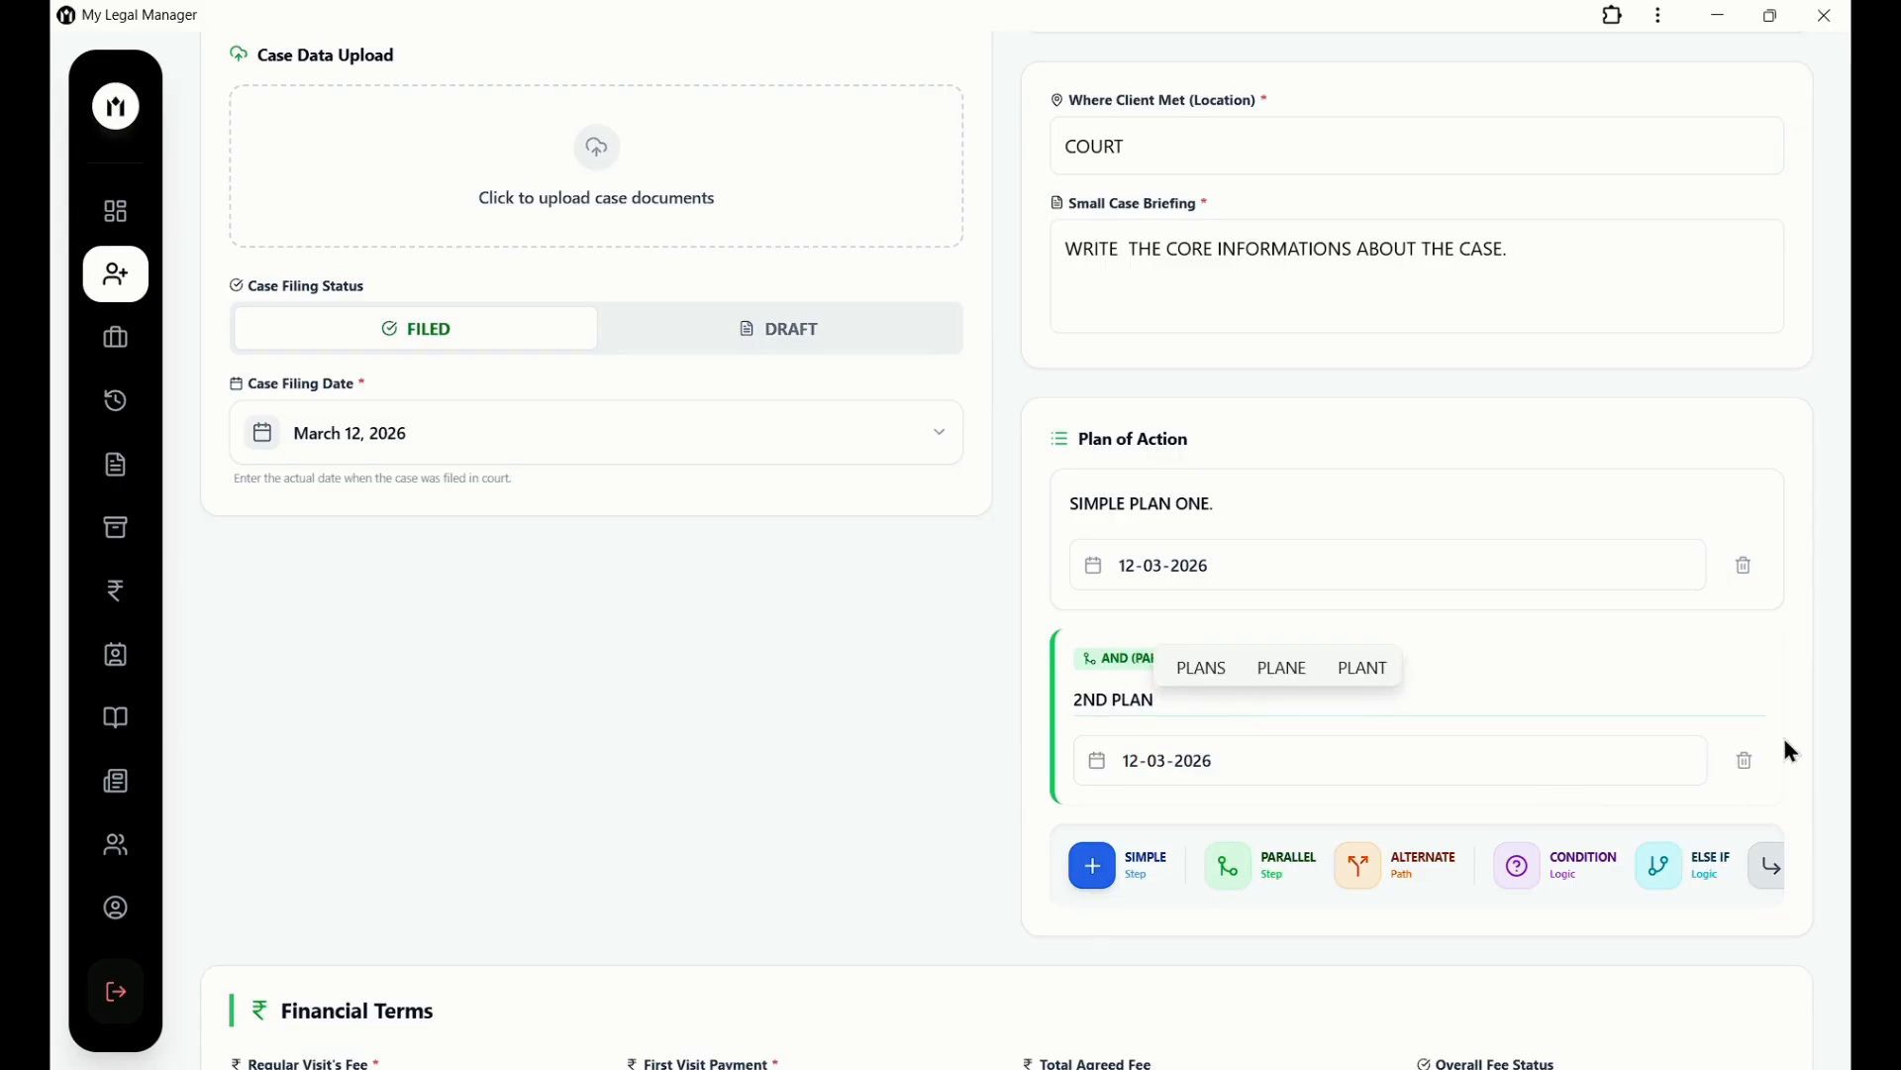
pyautogui.click(1745, 760)
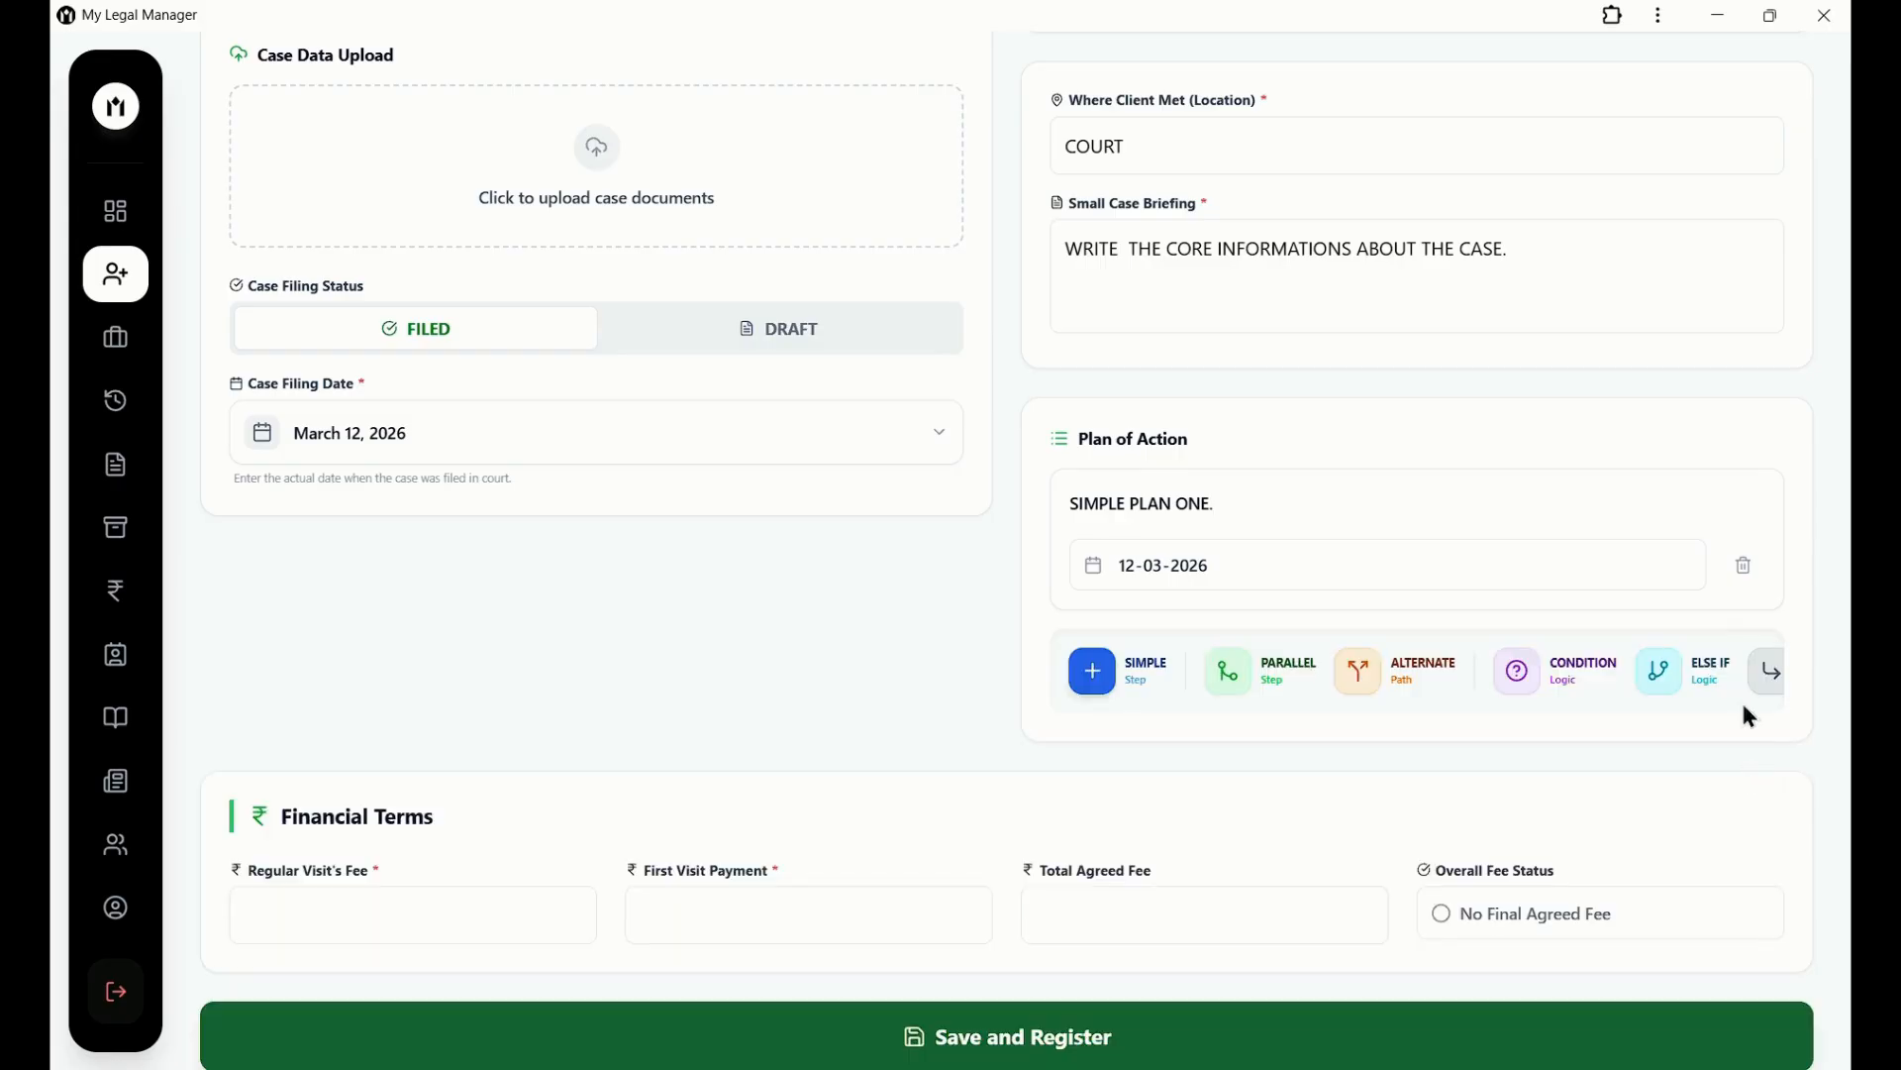
# Add a trial alternate step 'UNCERTAIN PLAN', then delete it.
pyautogui.click(1366, 678)
pyautogui.click(1371, 715)
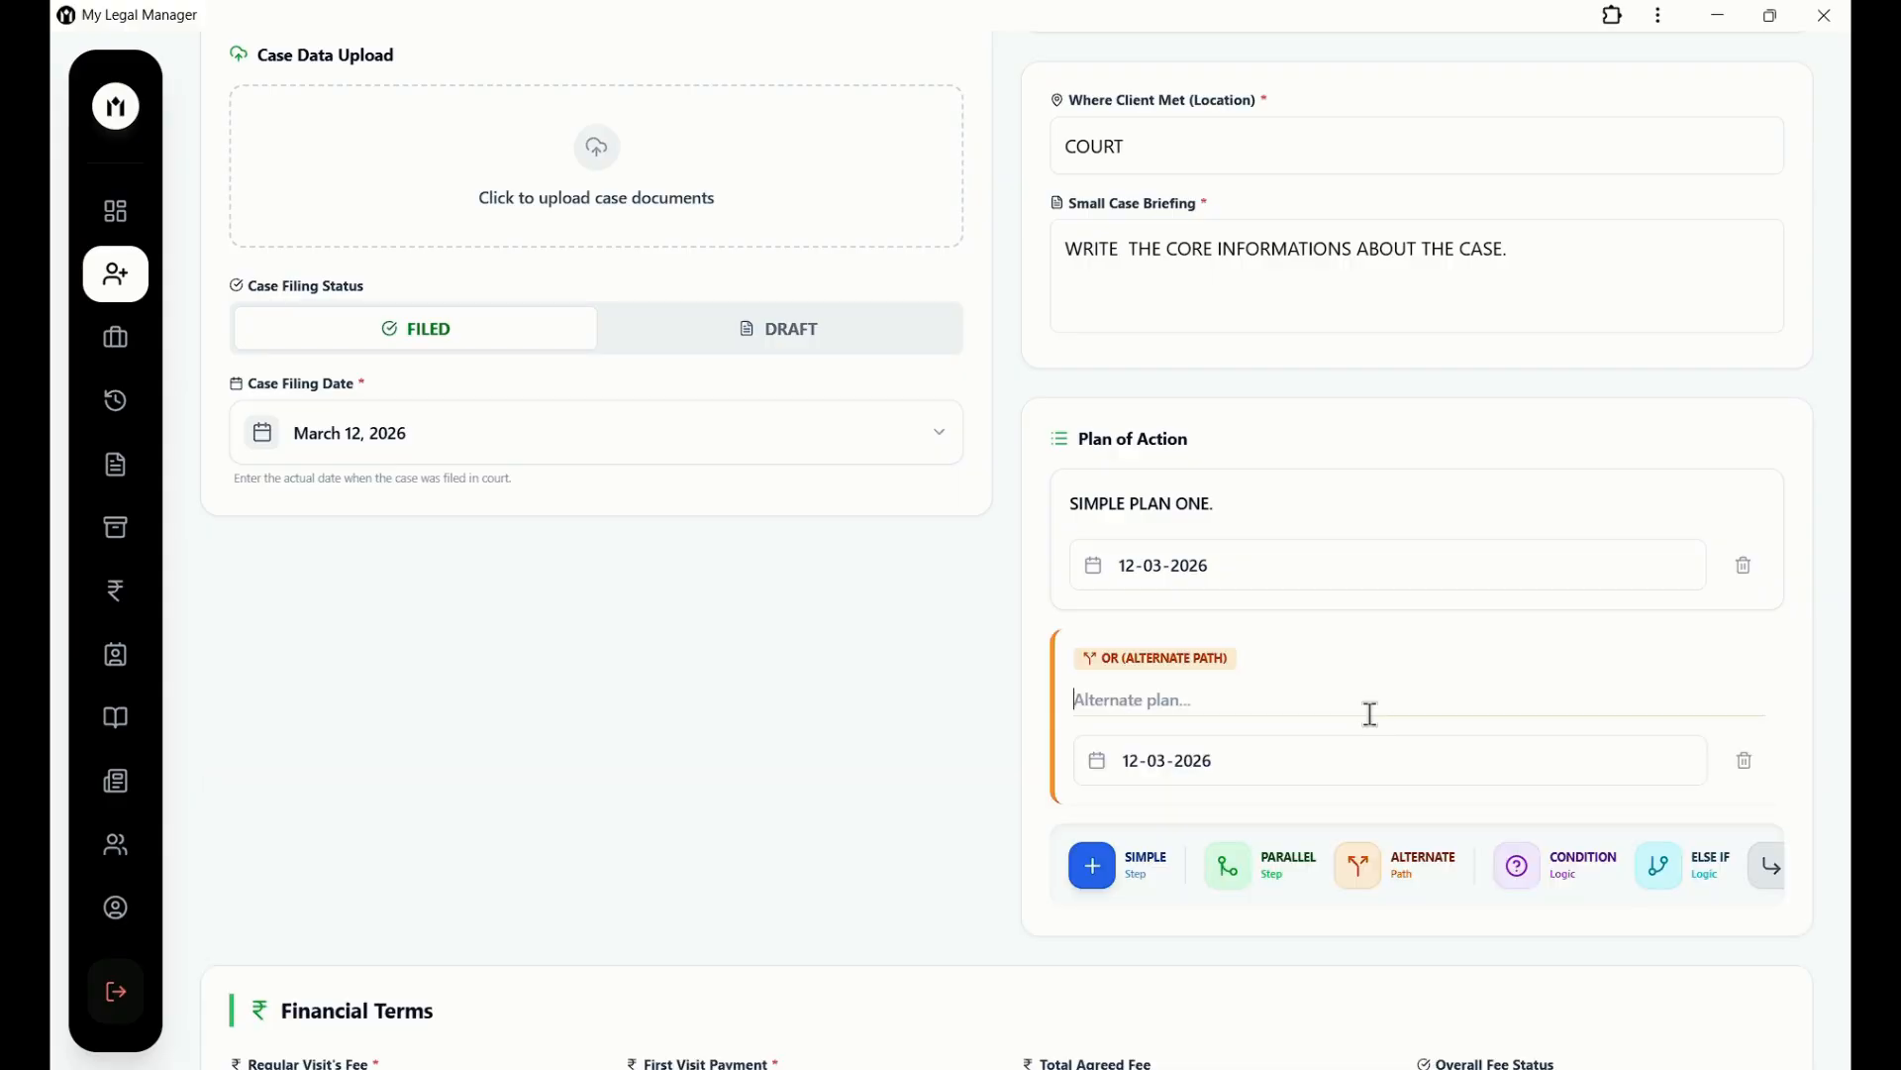
pyautogui.write('UNCERT')
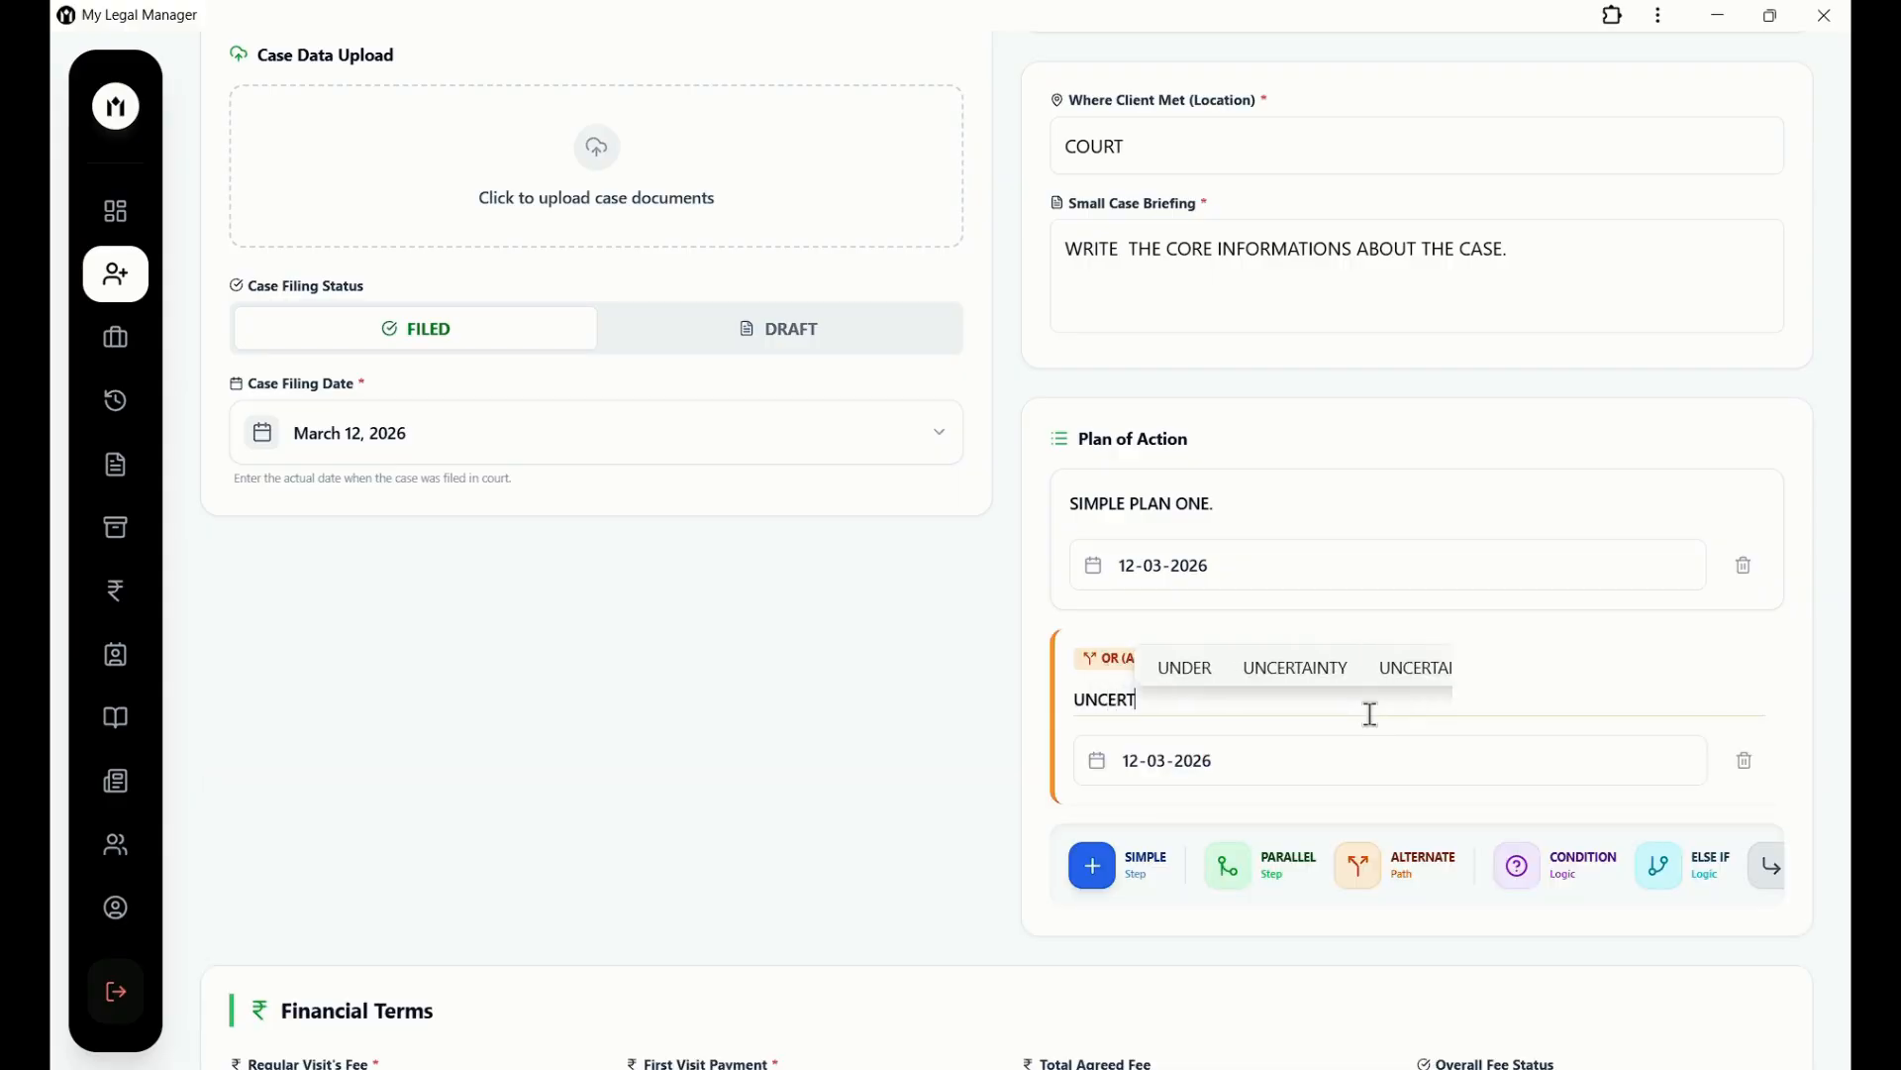
pyautogui.write('AIN PLAN')
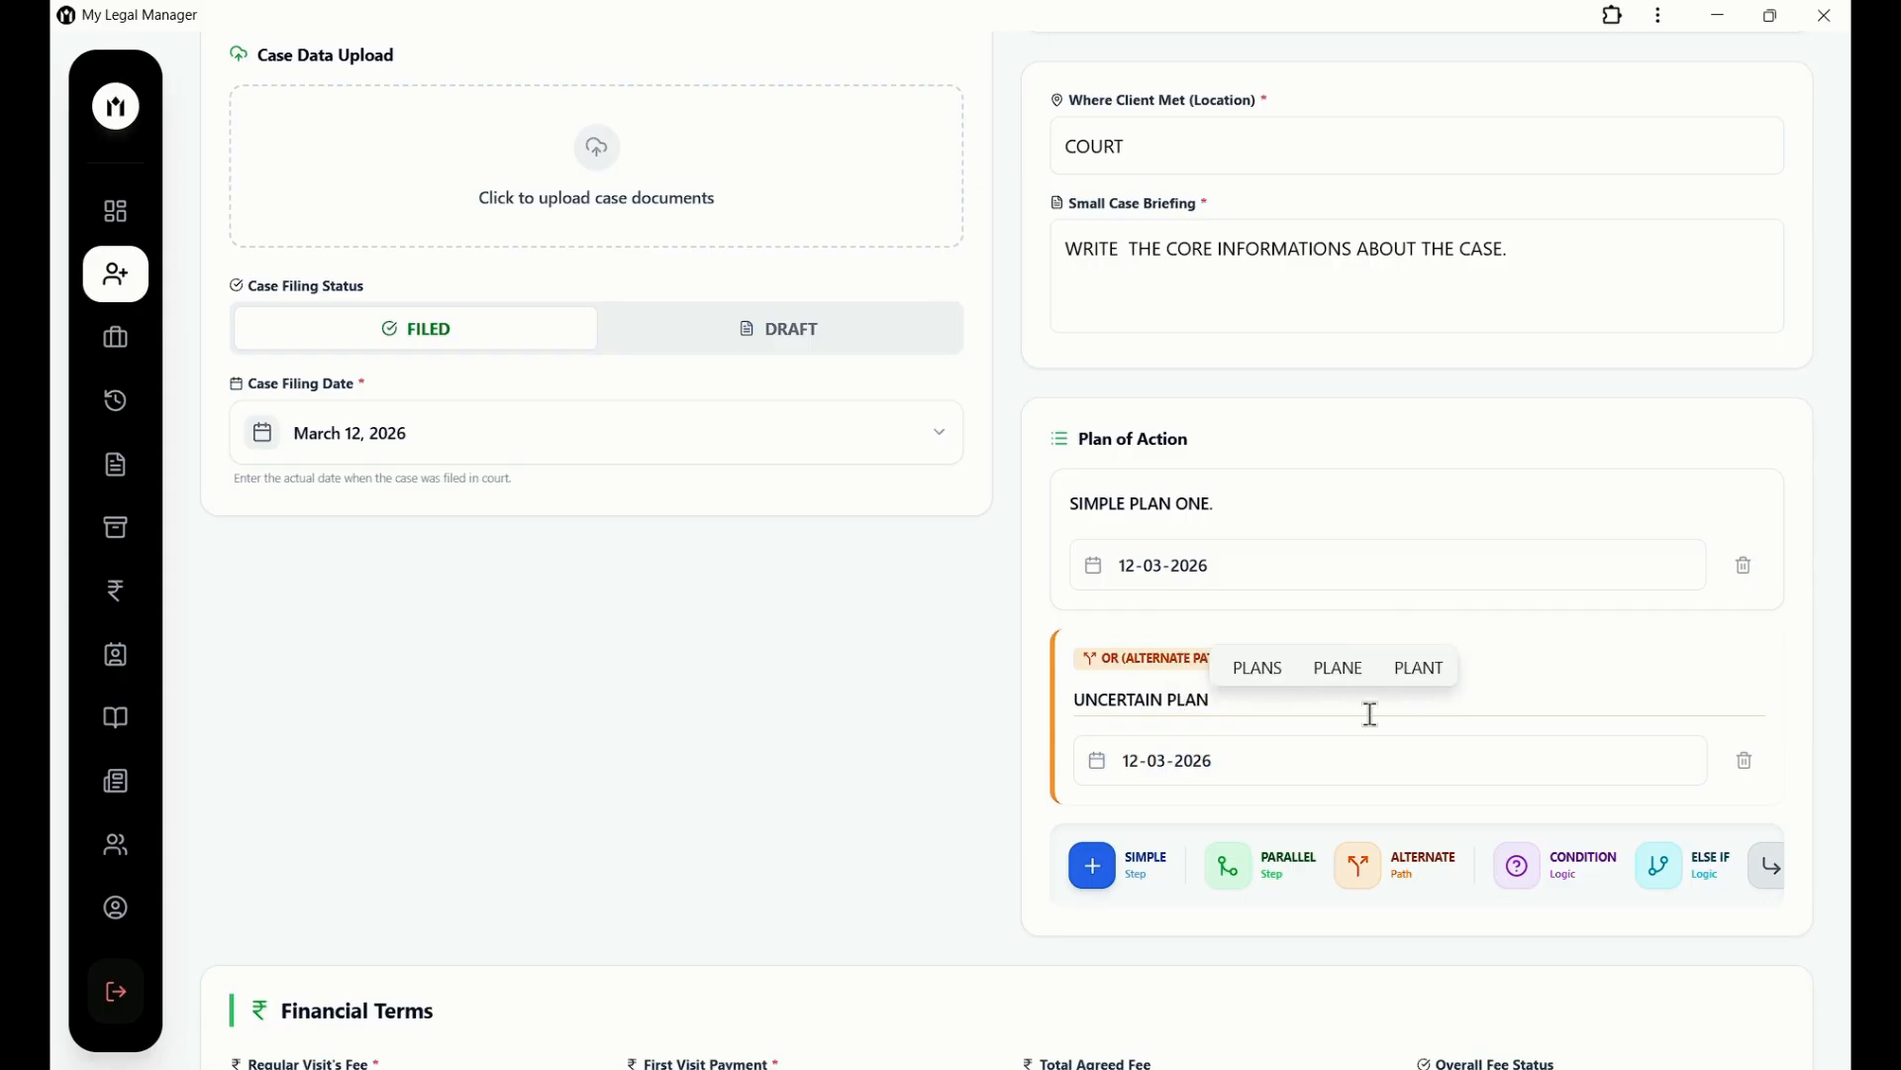
pyautogui.click(1743, 762)
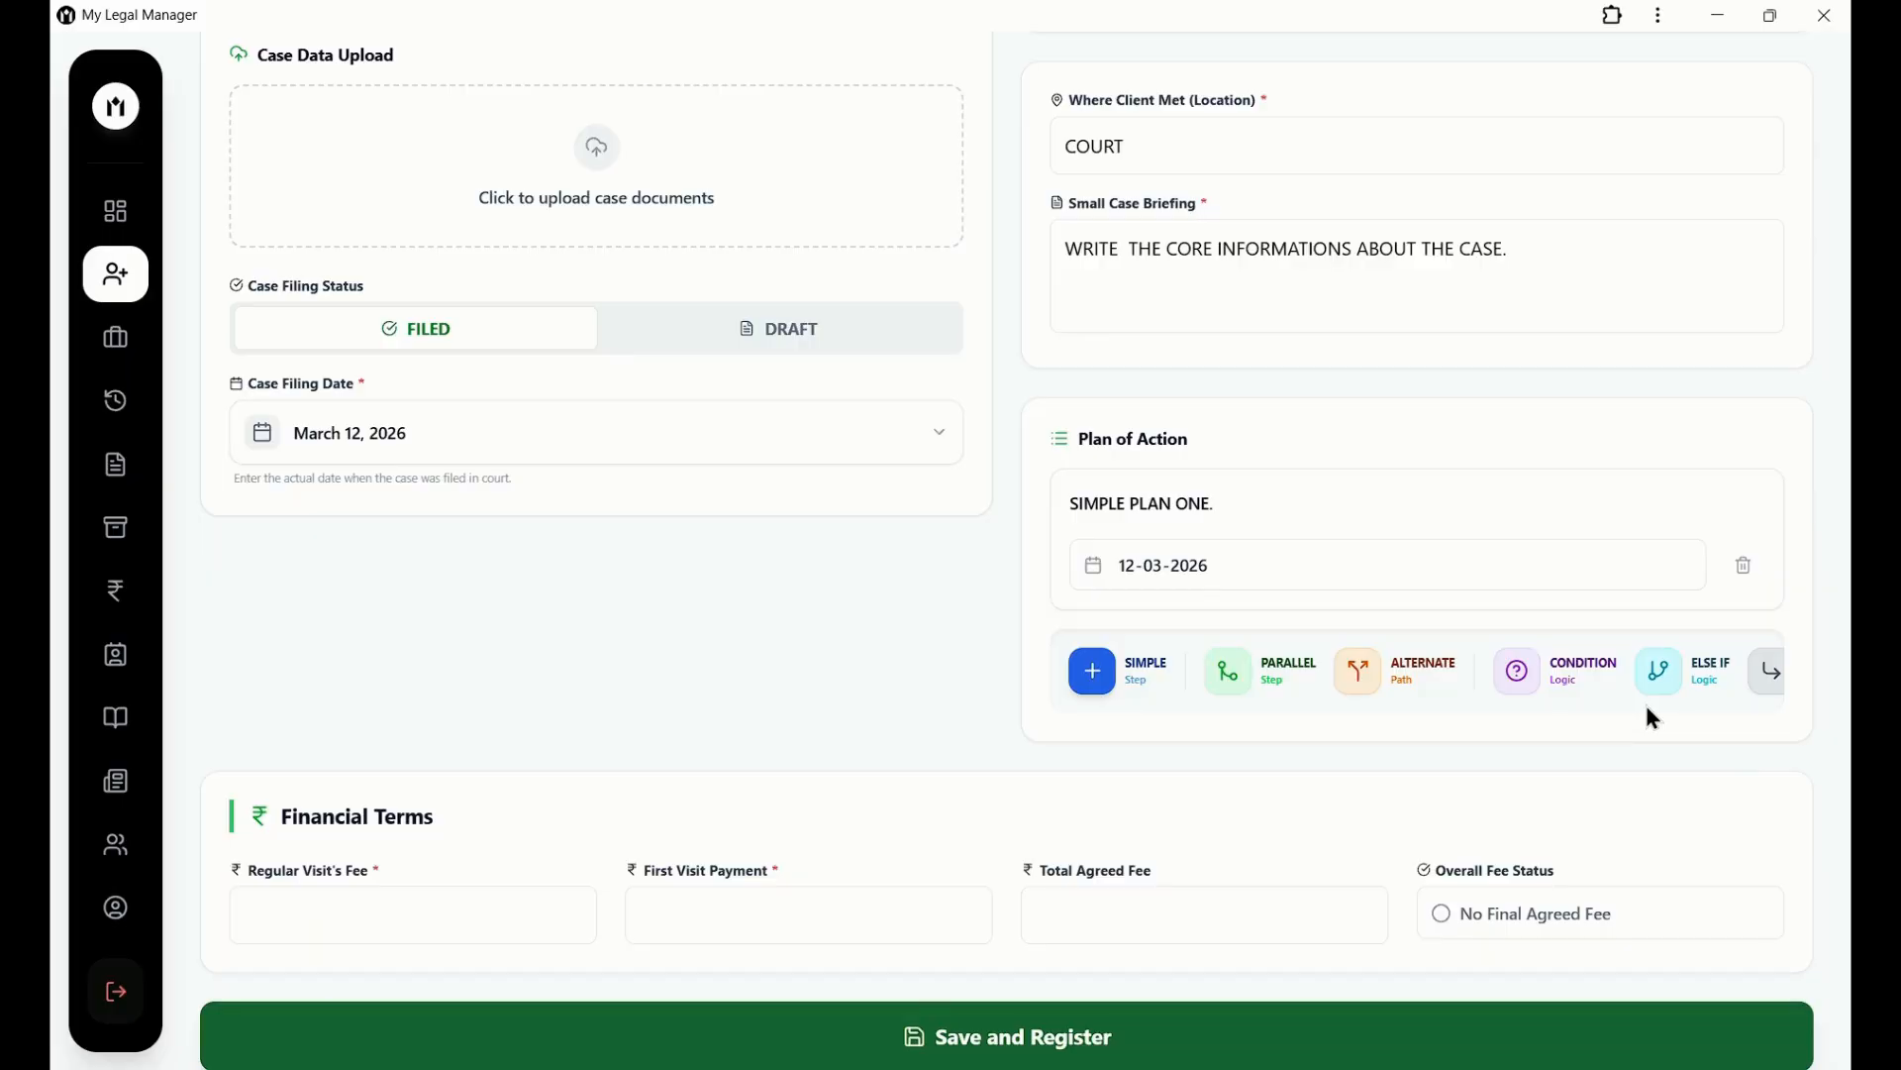
# Add and delete trial CONDITION, ELSE IF and ELSE steps, leaving only the simple step.
pyautogui.hscroll(1, 1644, 699)
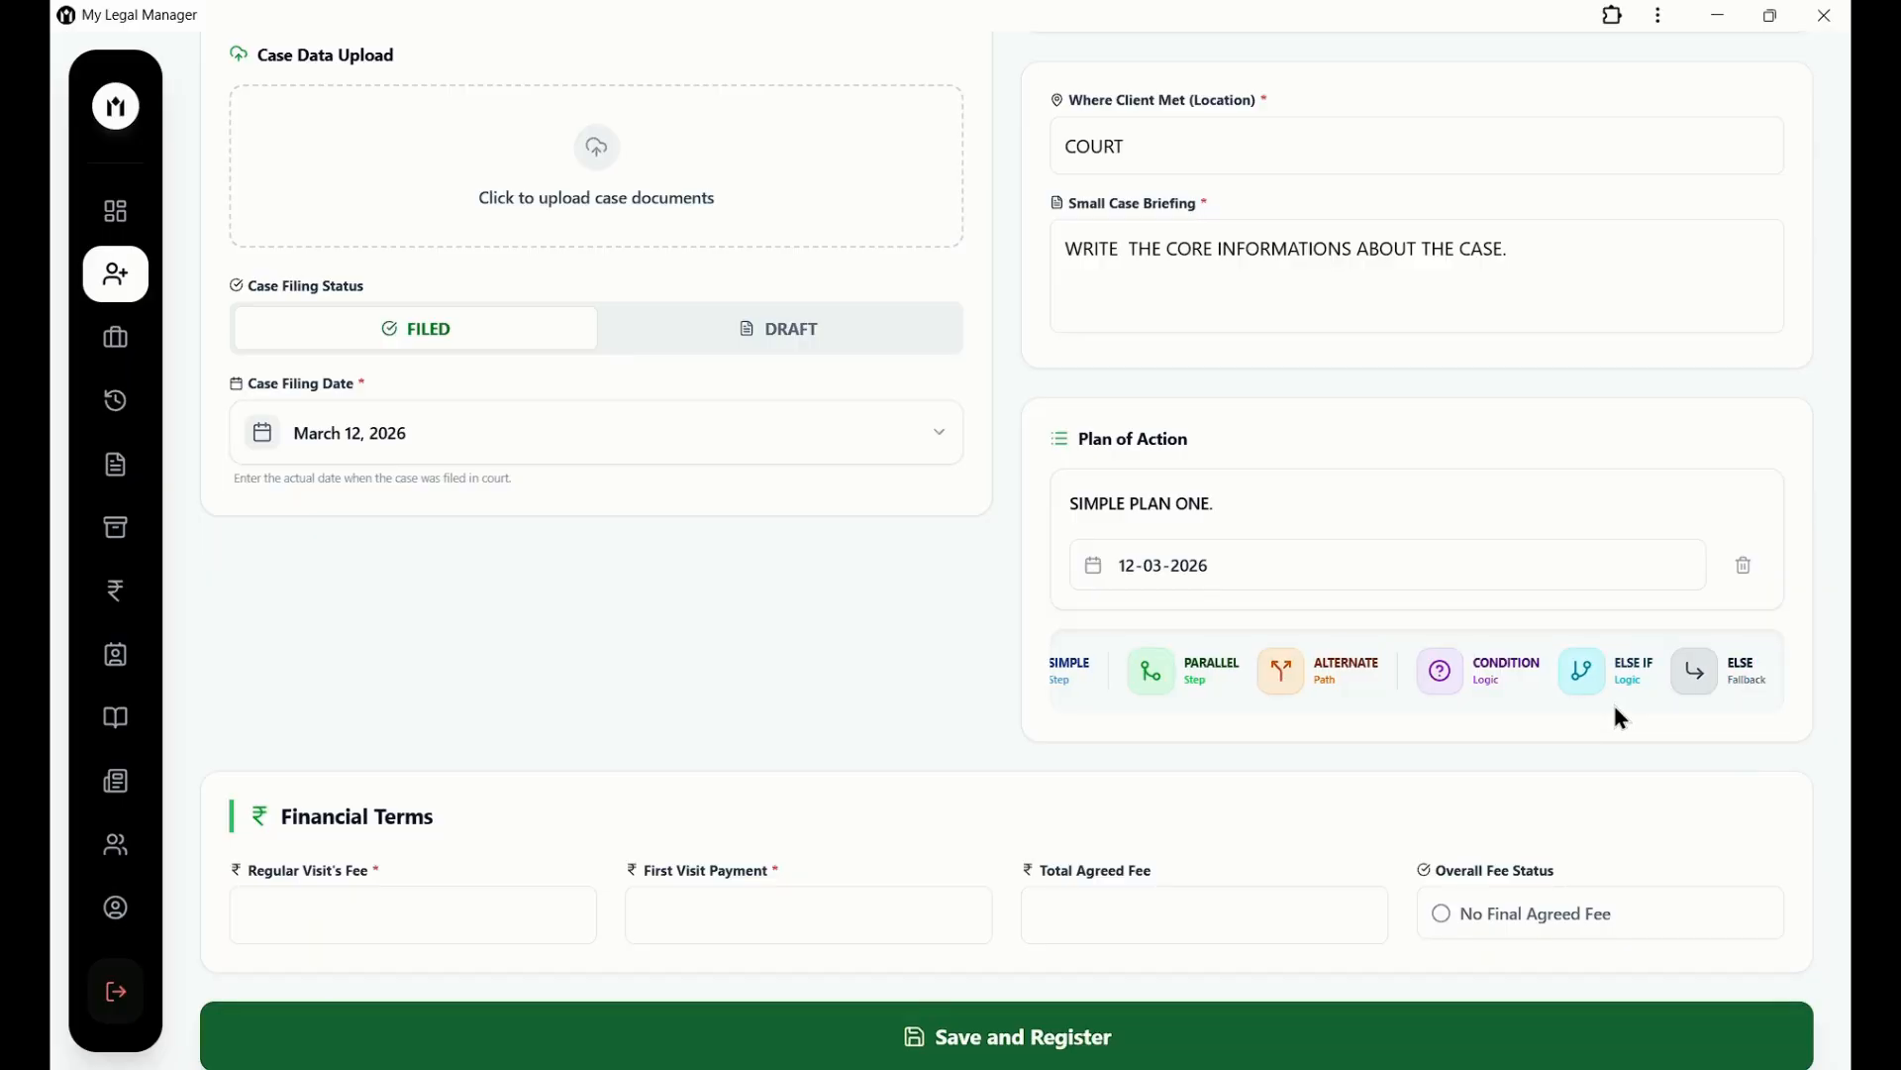
pyautogui.click(1444, 689)
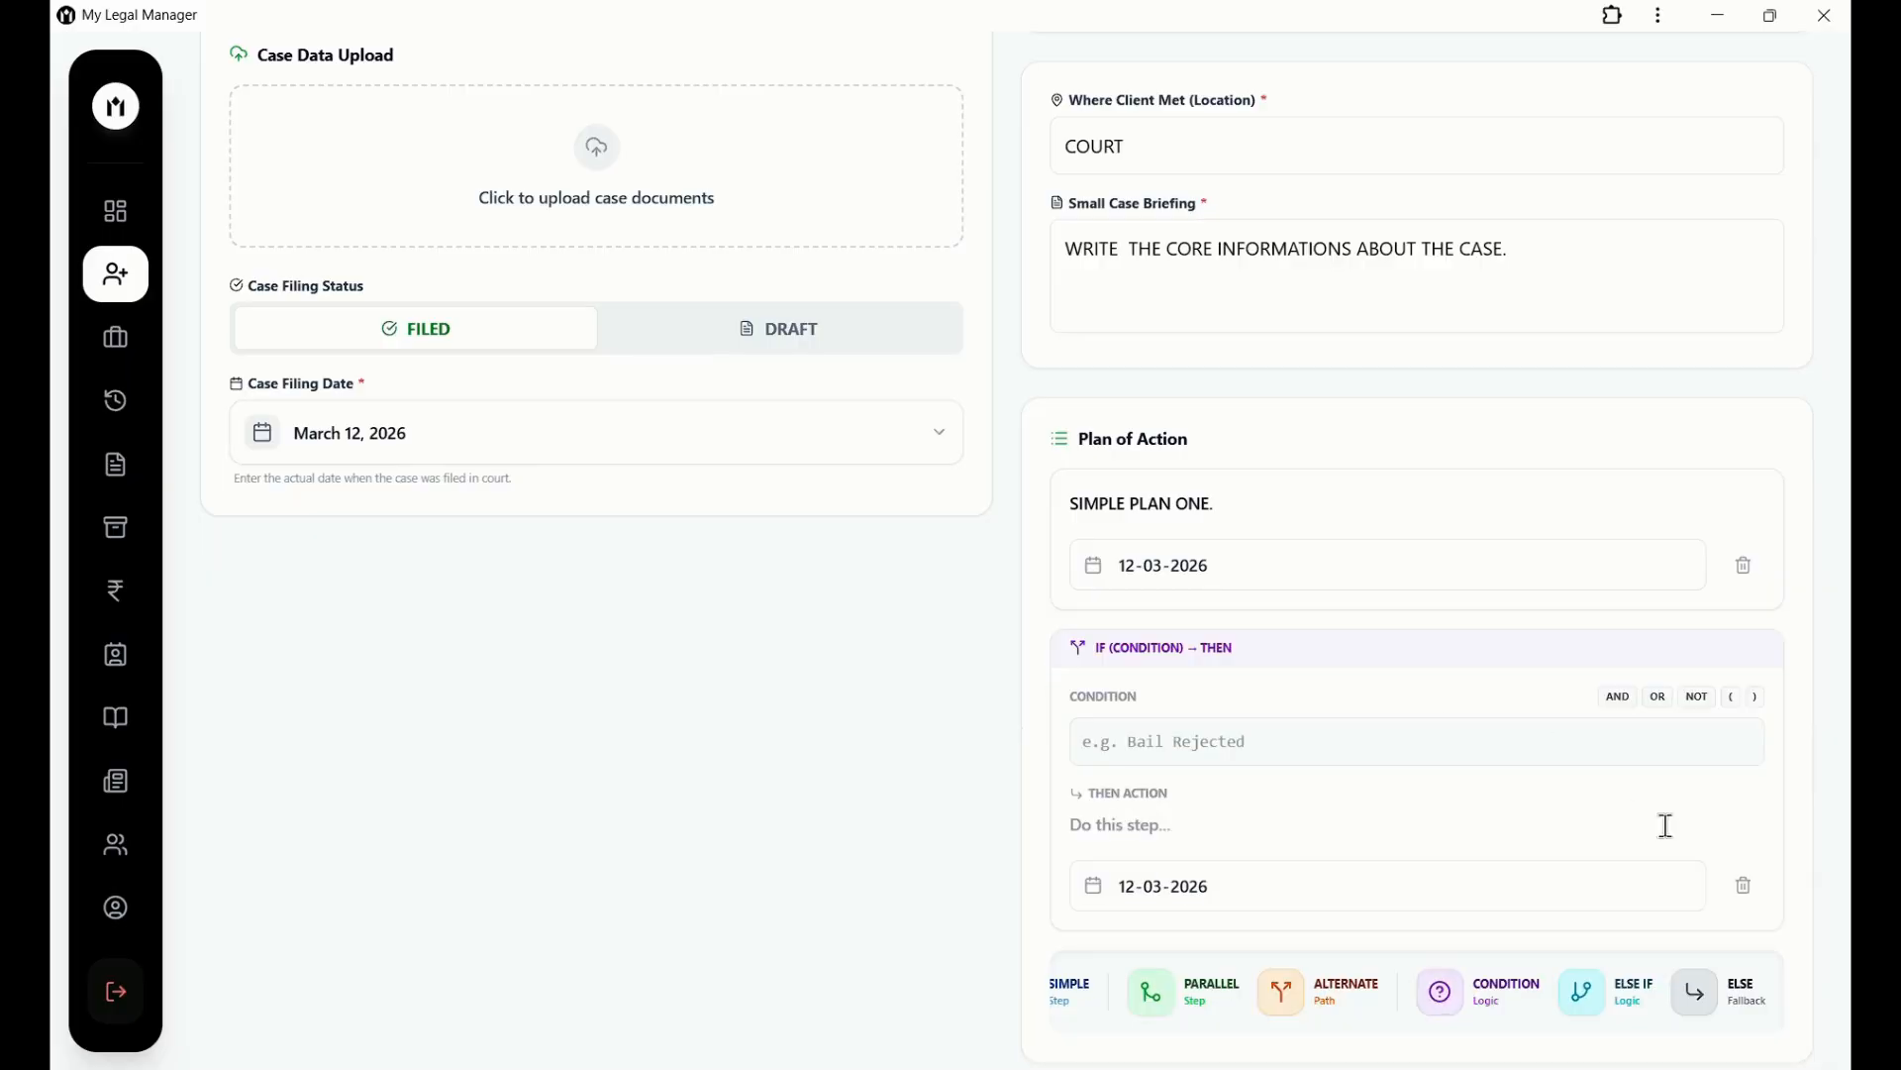
pyautogui.click(1744, 891)
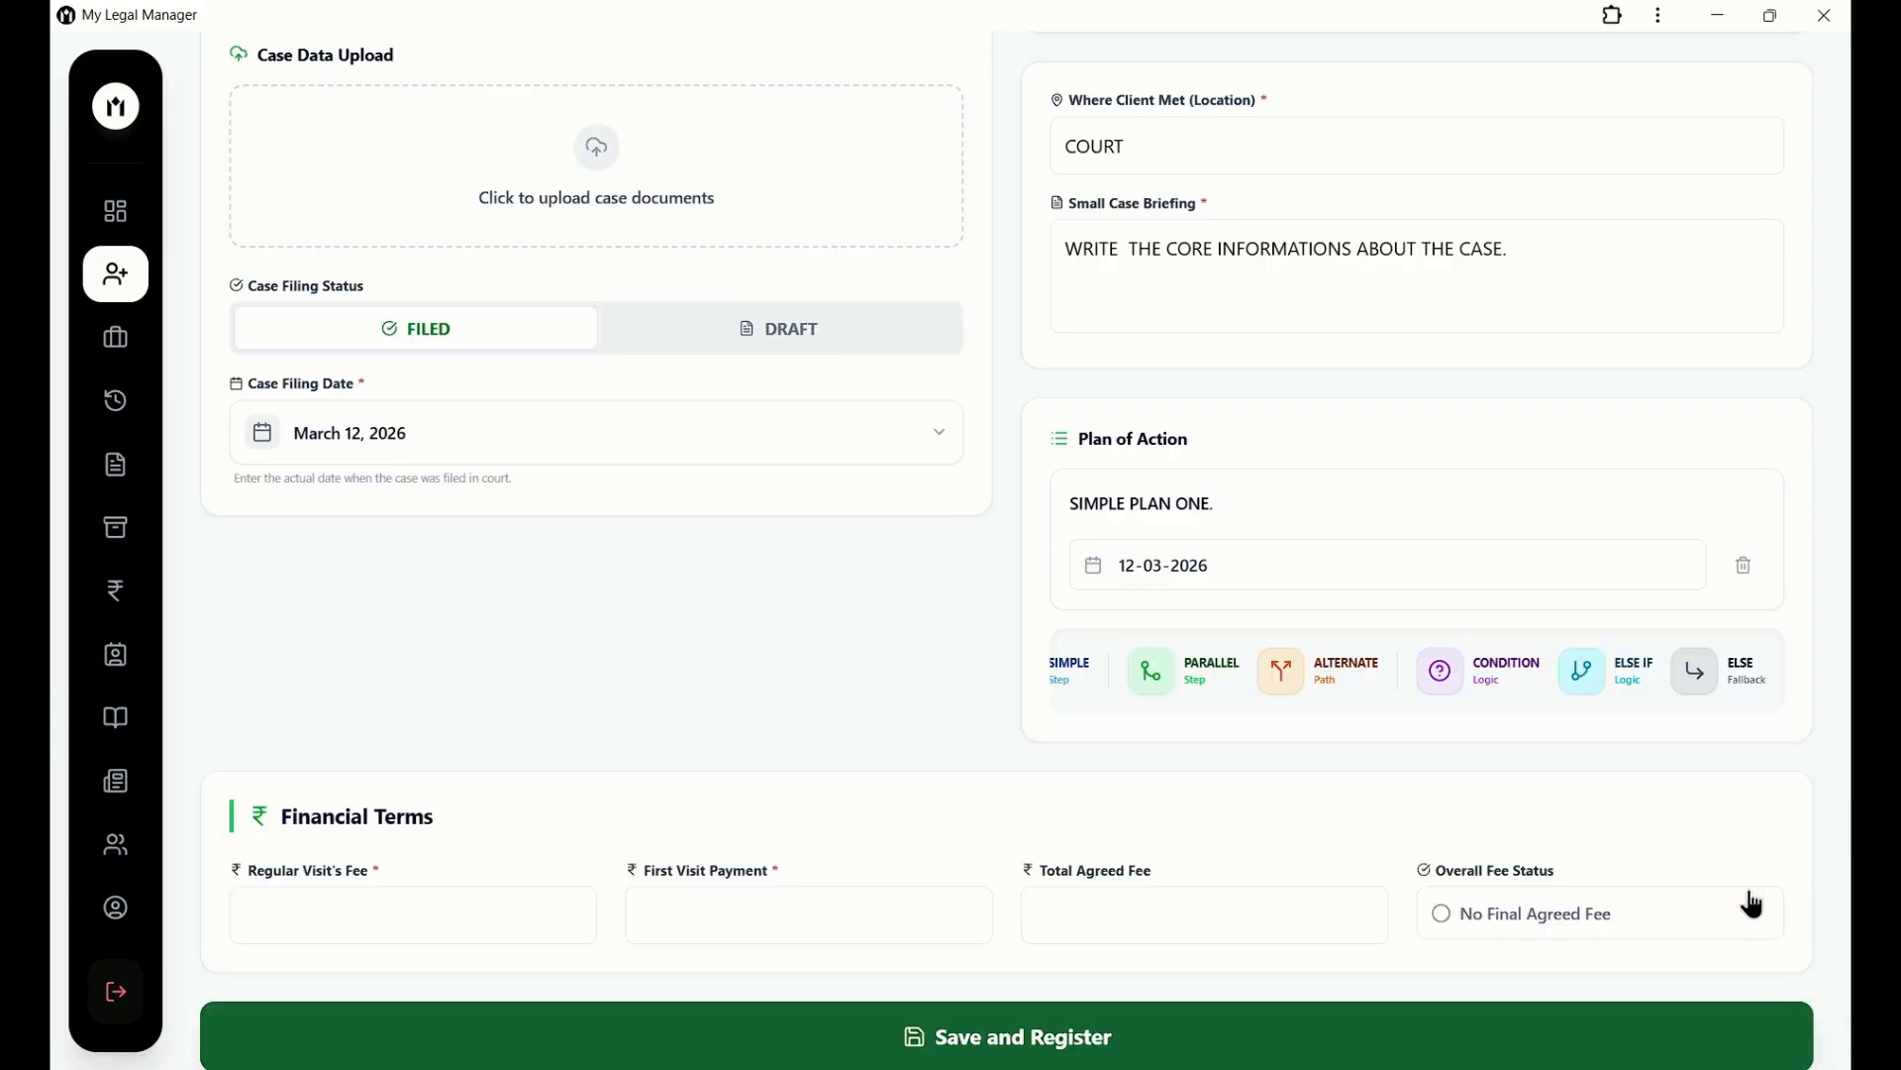
pyautogui.click(1582, 671)
pyautogui.click(1744, 885)
pyautogui.click(1711, 670)
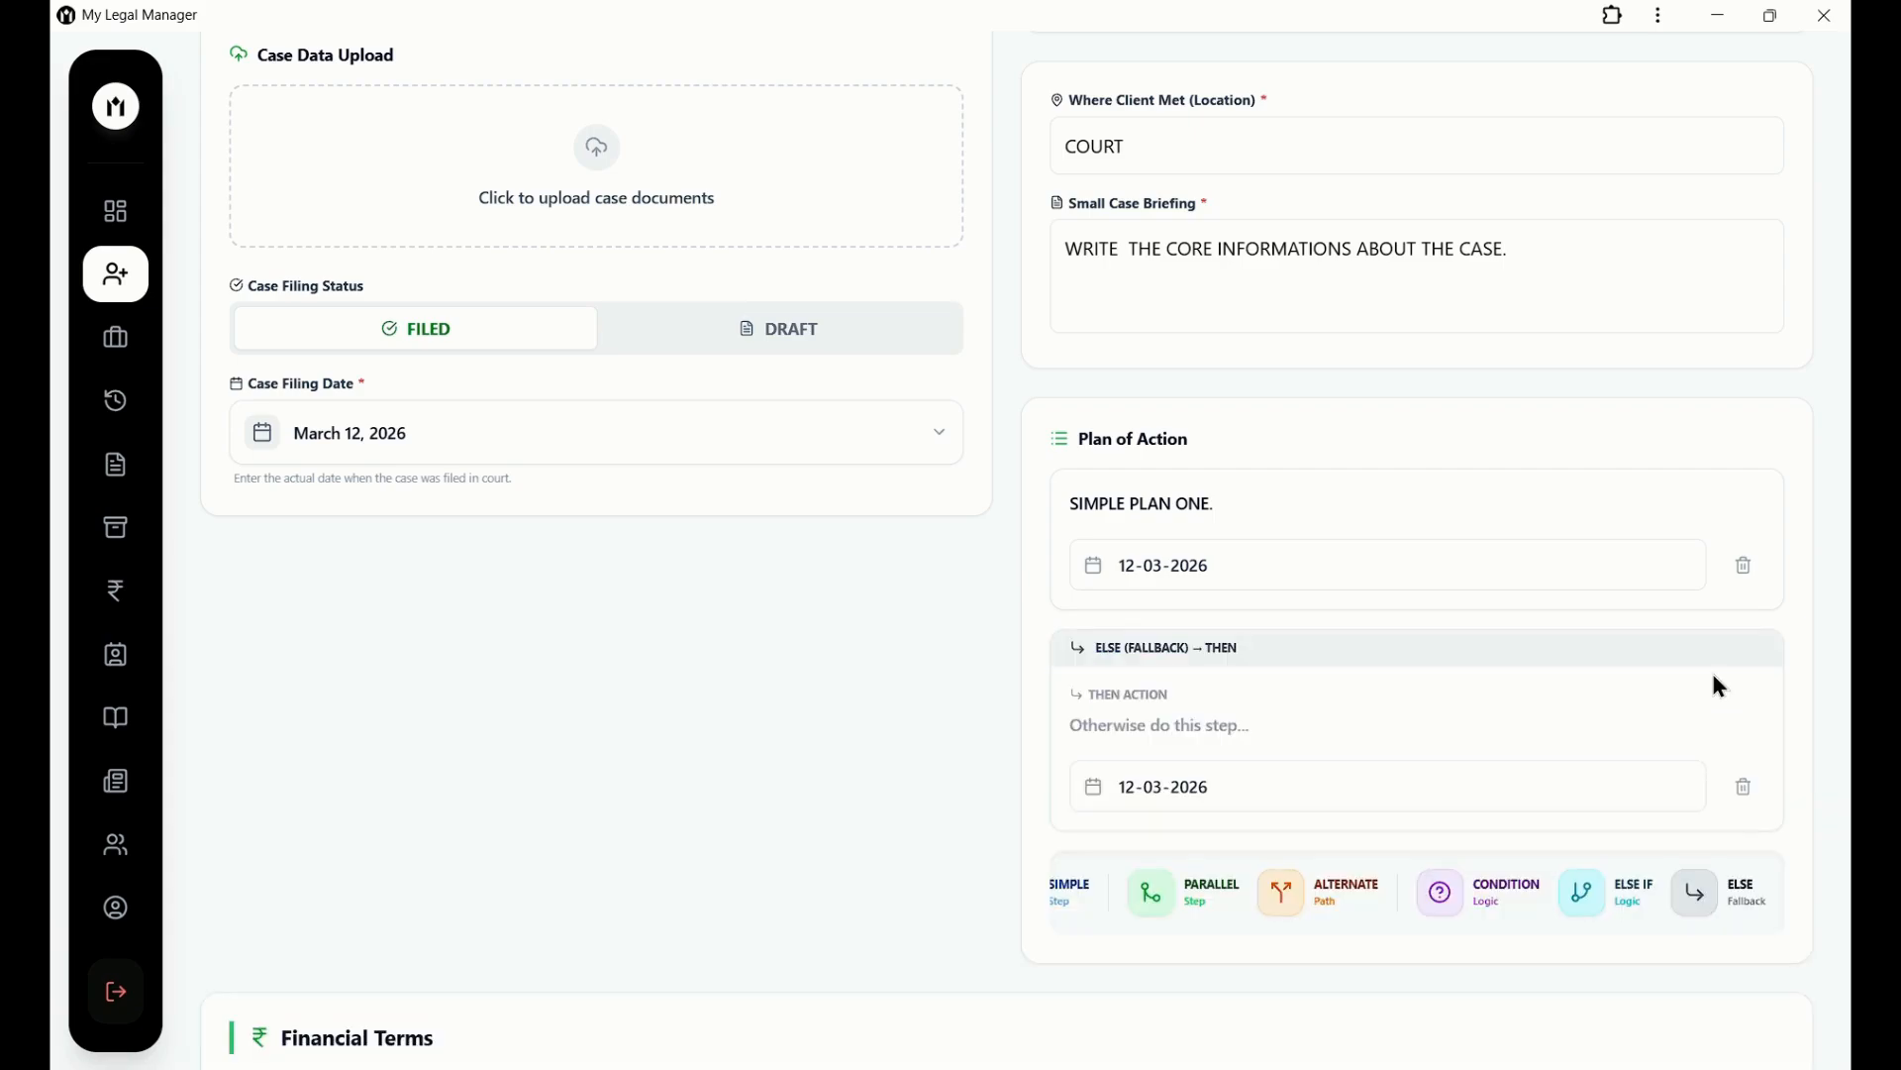
pyautogui.click(1750, 793)
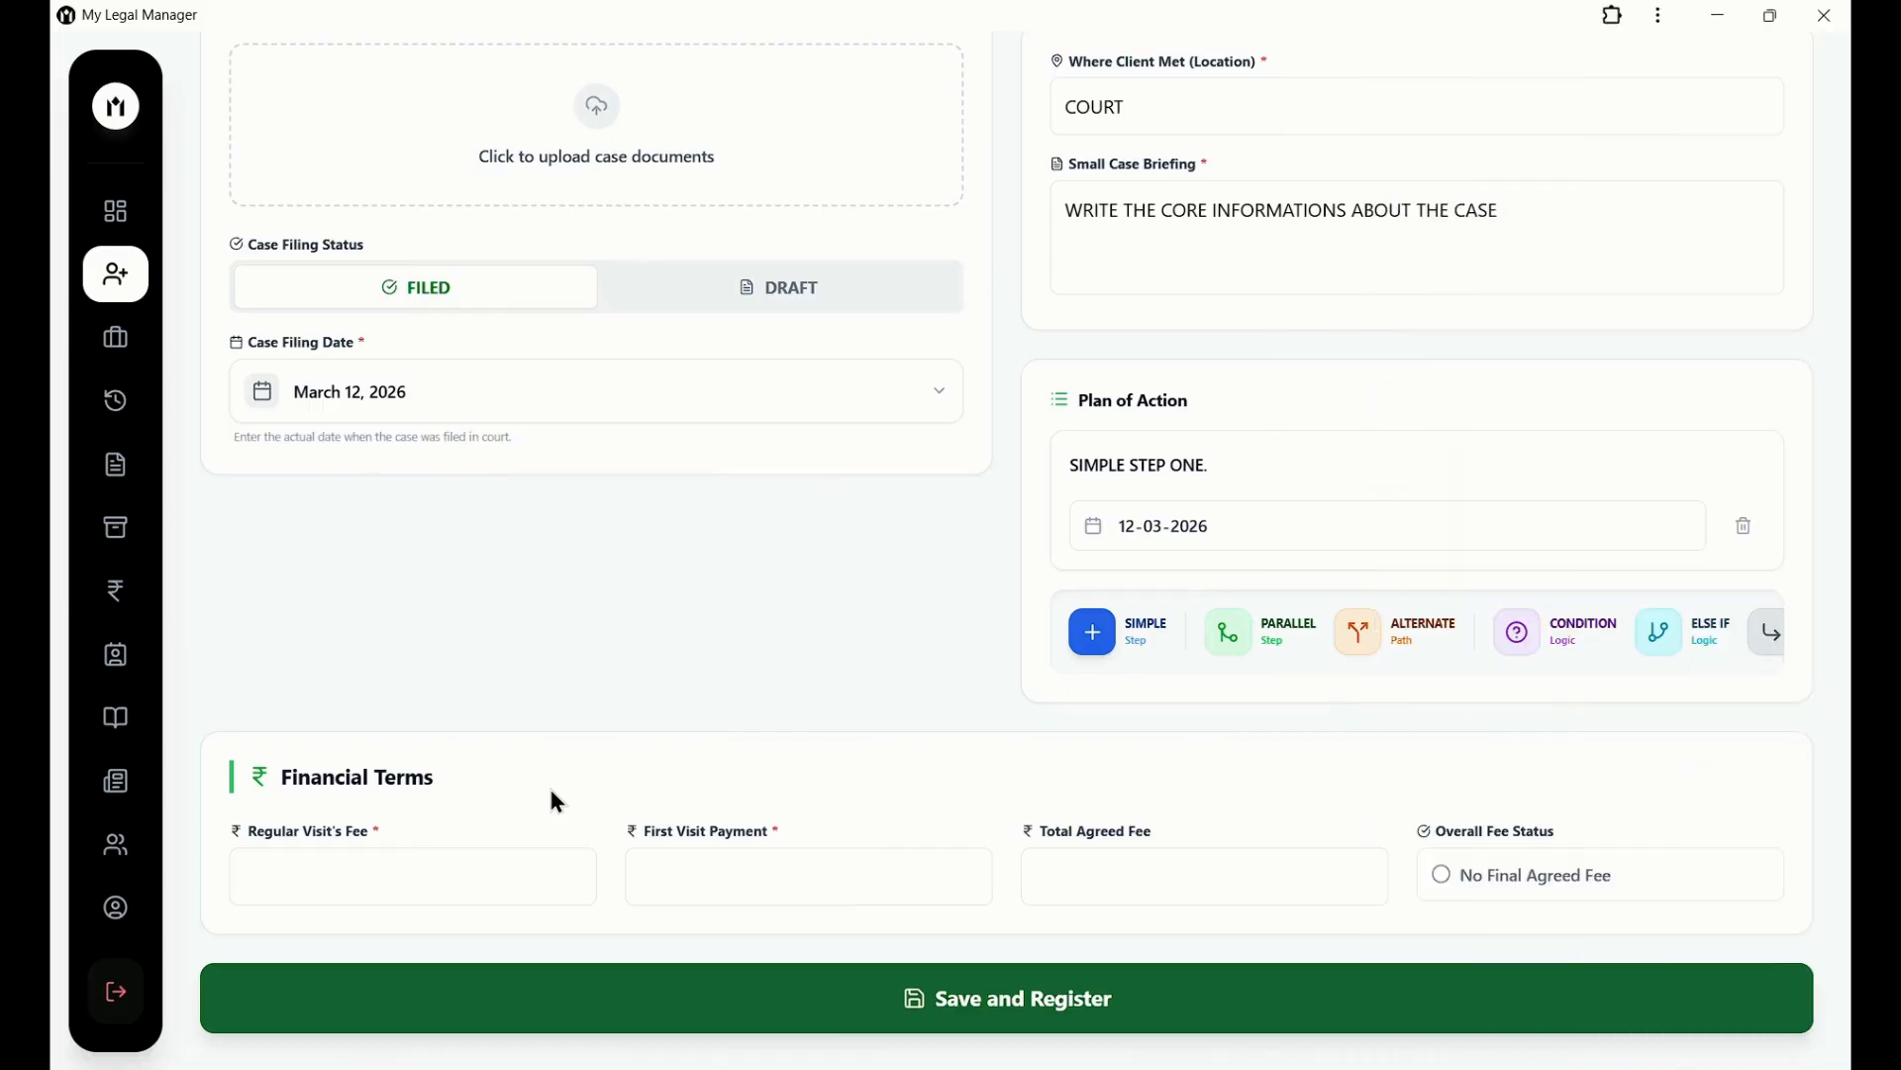
# Enter a regular visit fee of 500 and a first visit payment of 1000.
pyautogui.click(466, 857)
pyautogui.write('500')
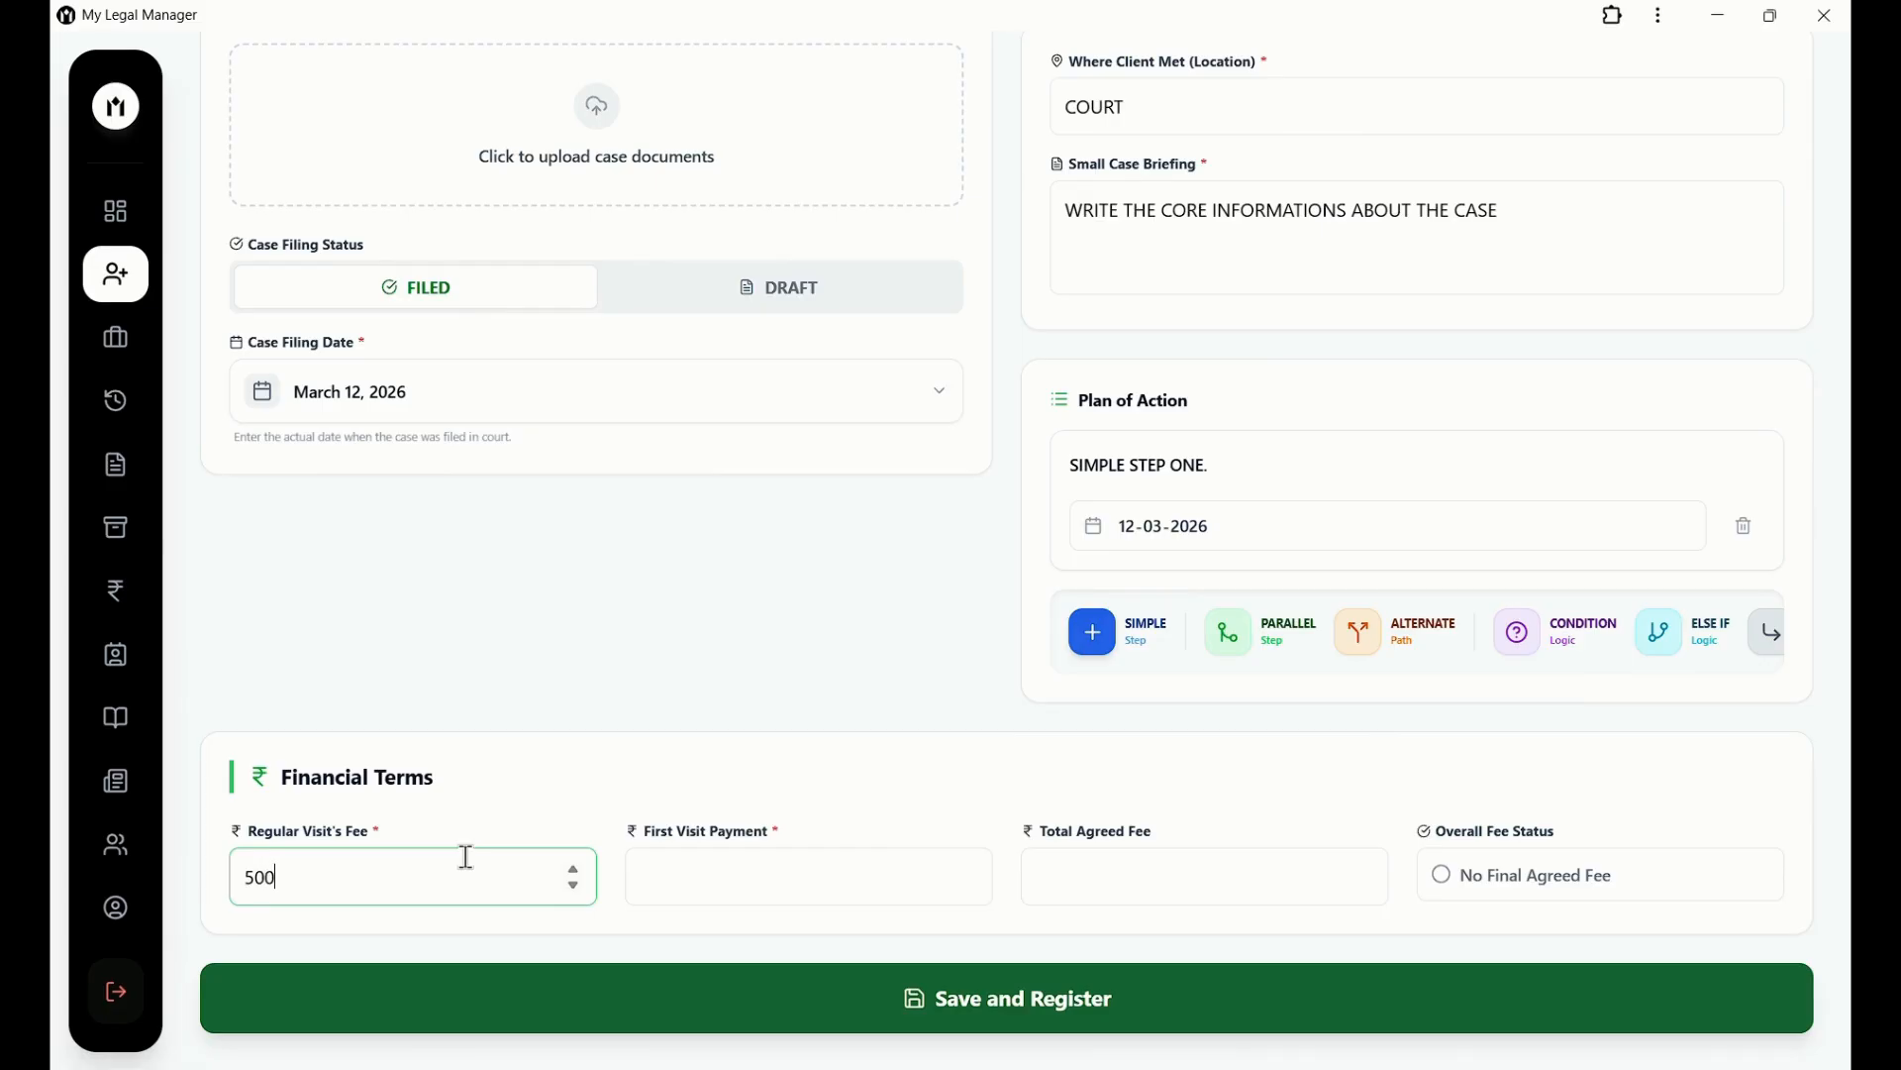
pyautogui.click(503, 805)
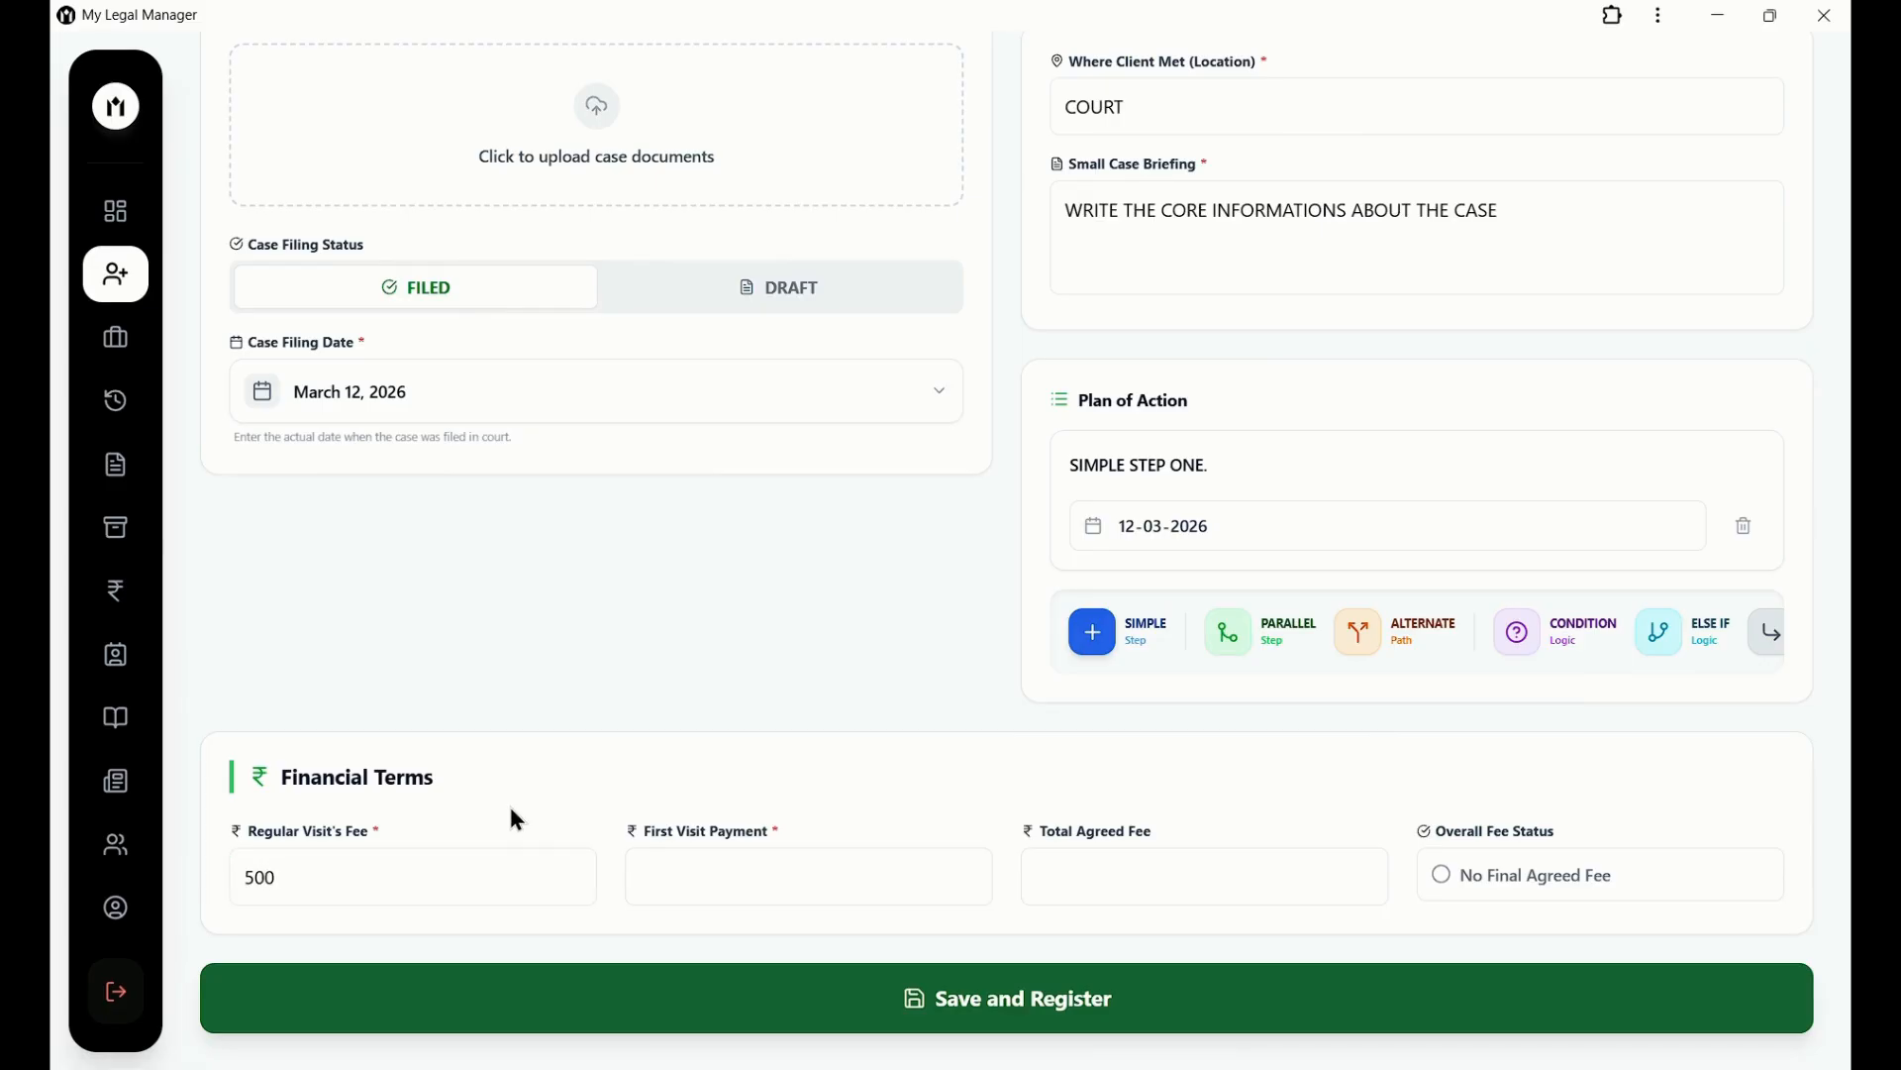
pyautogui.click(674, 866)
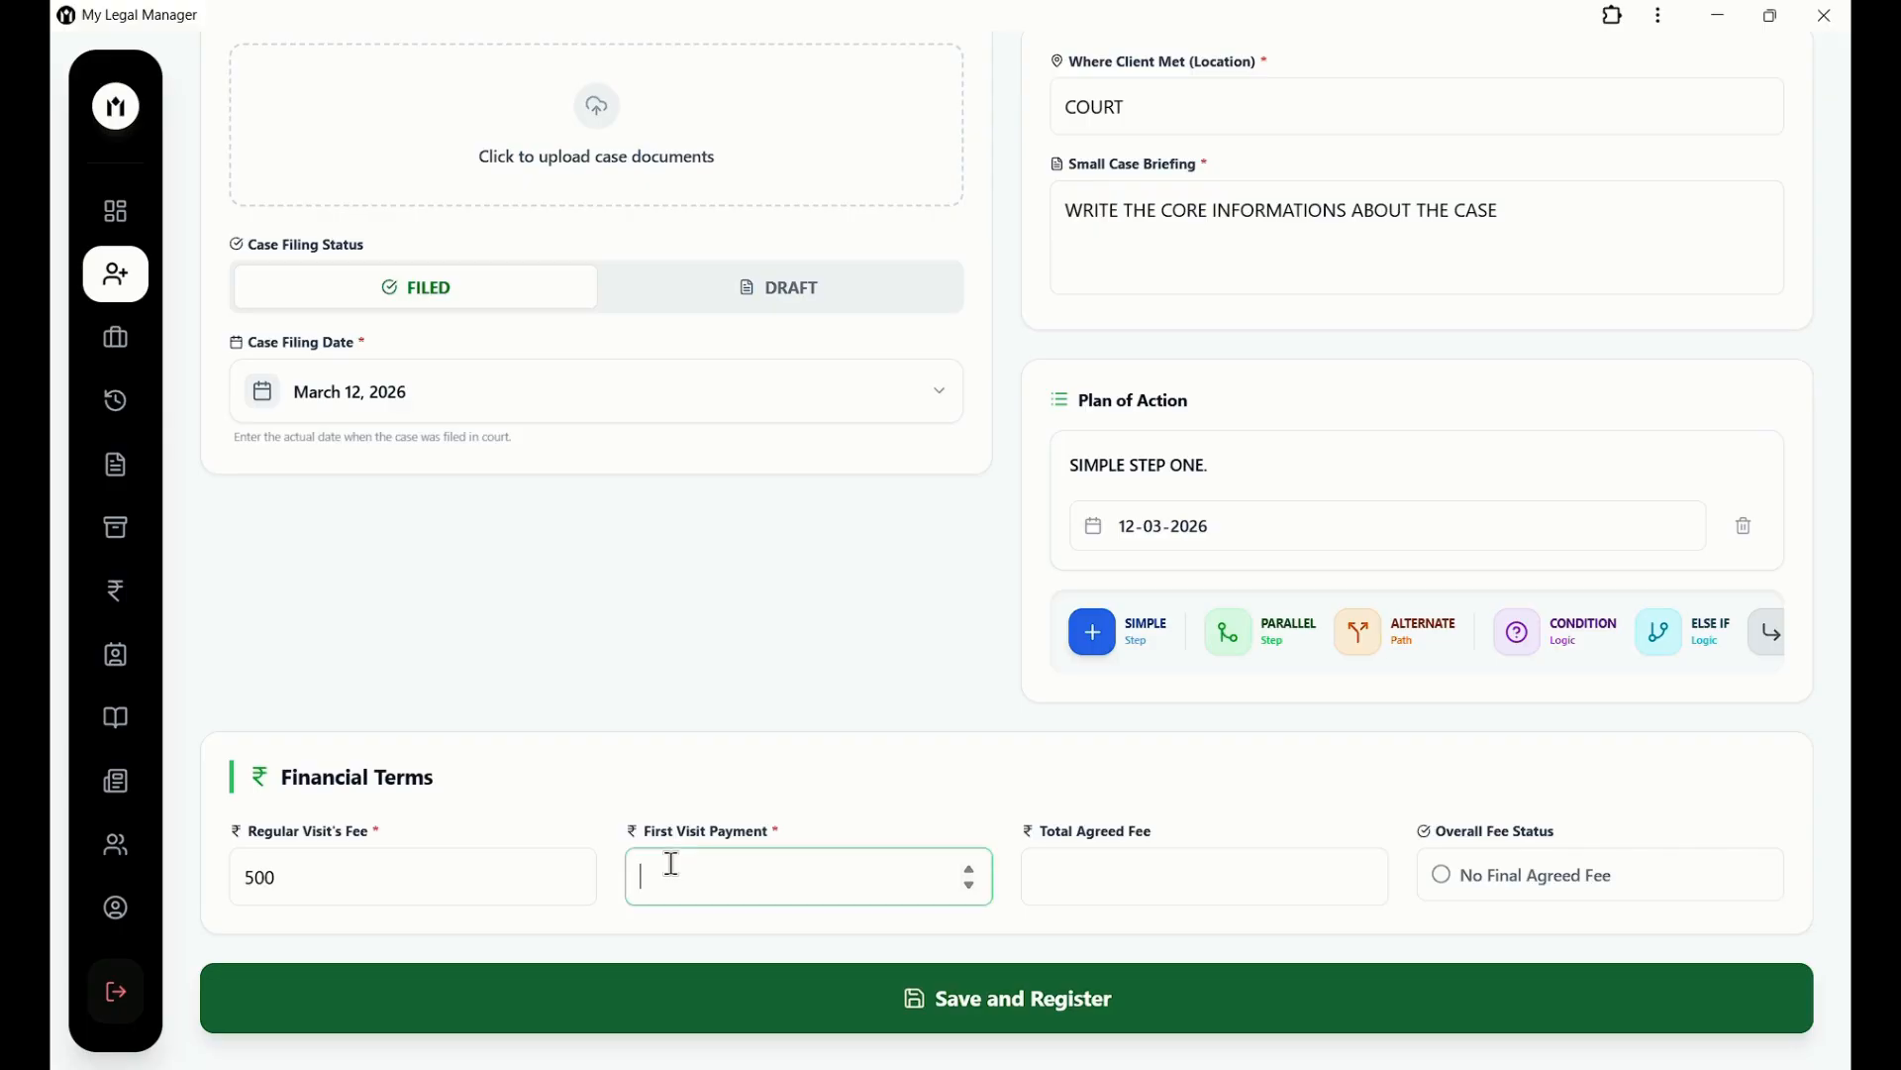
pyautogui.write('1000')
pyautogui.click(879, 807)
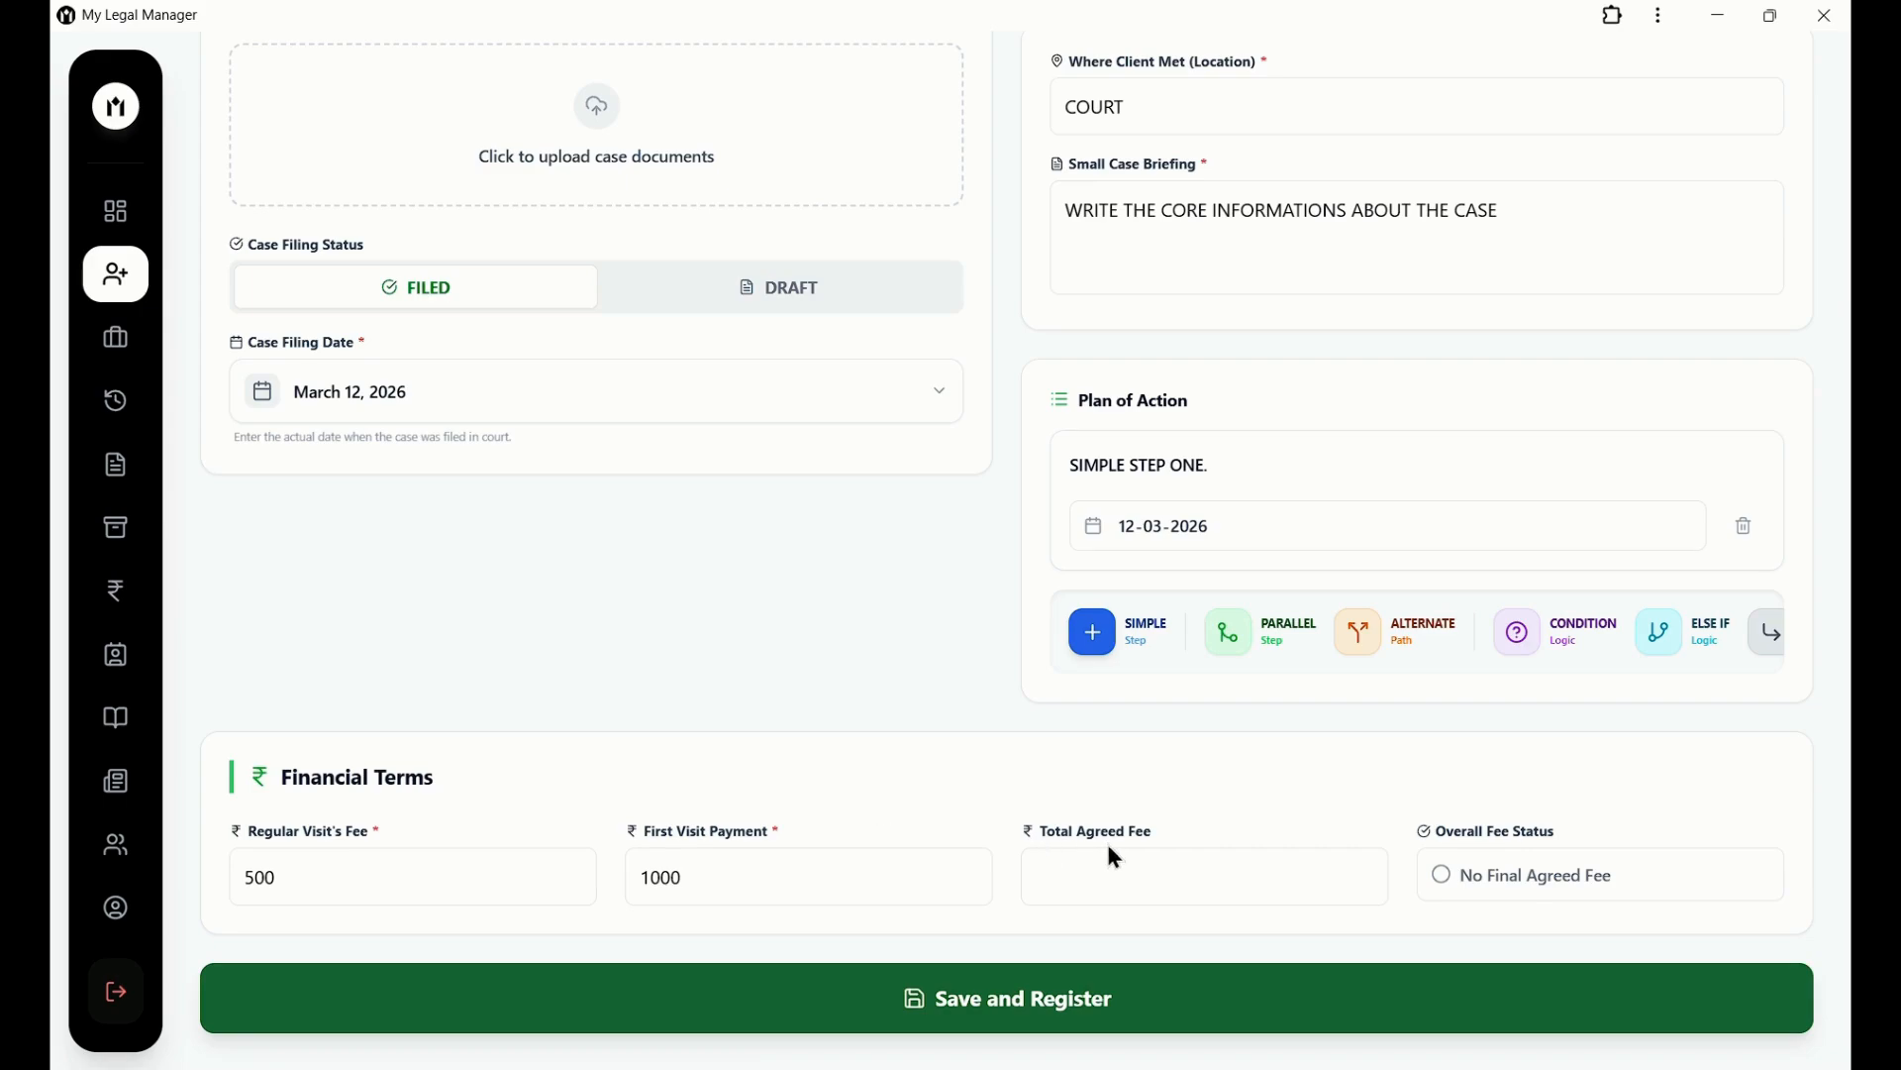
# Set the total agreed fee to 3000 and save and register the new client.
pyautogui.click(1313, 890)
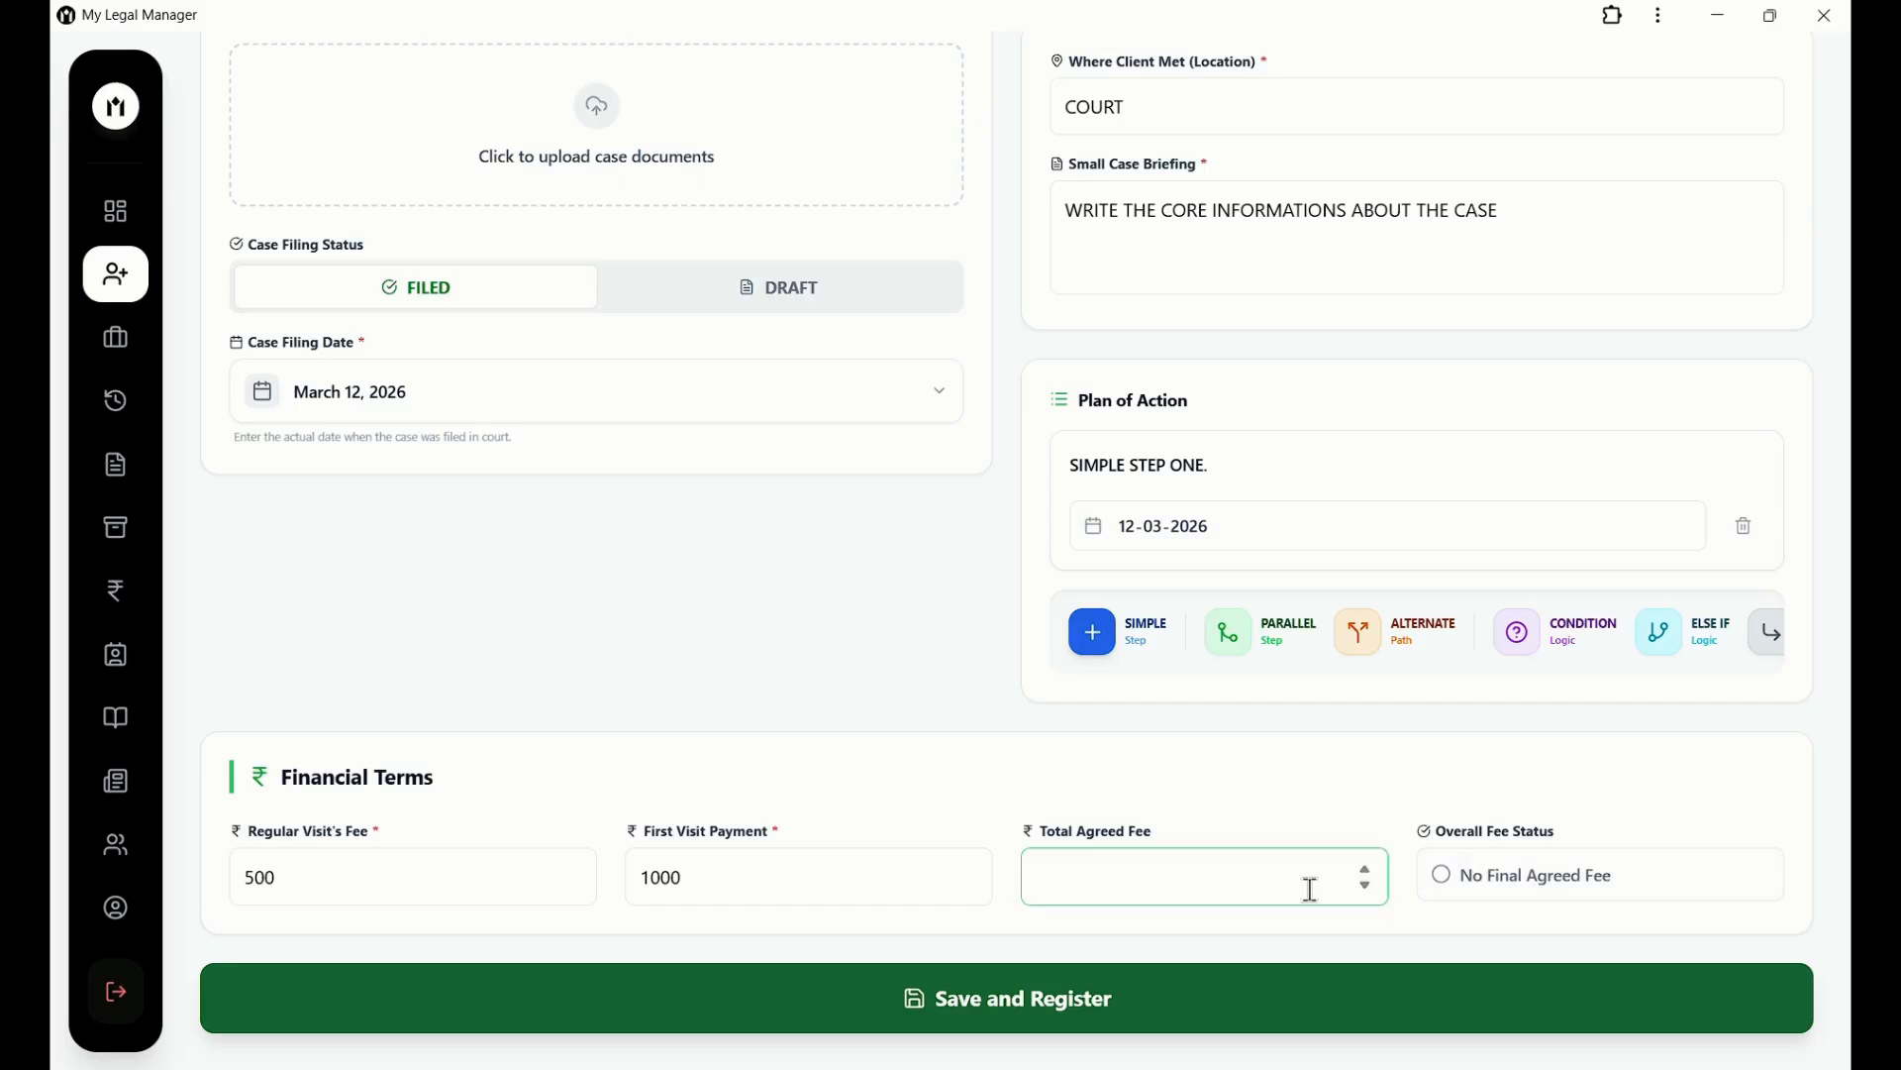
pyautogui.click(1327, 824)
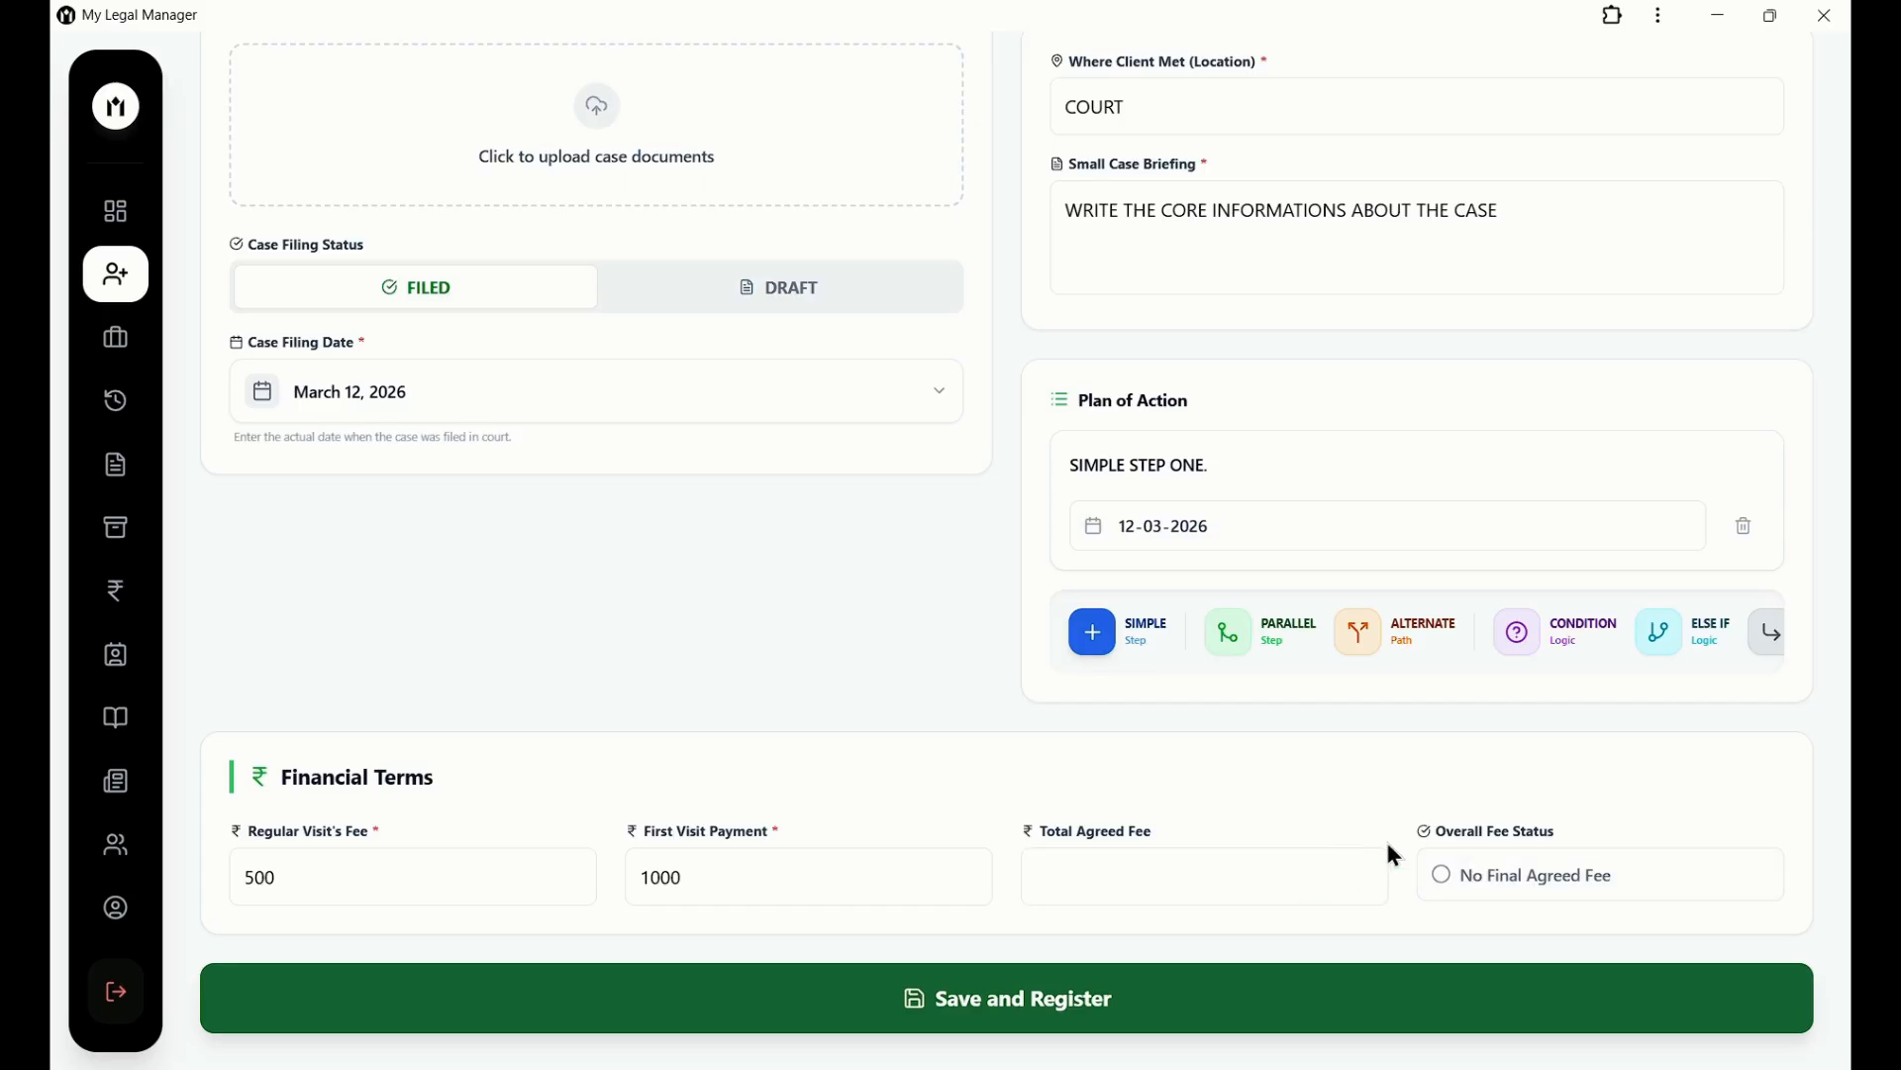
pyautogui.click(1448, 875)
pyautogui.click(1444, 873)
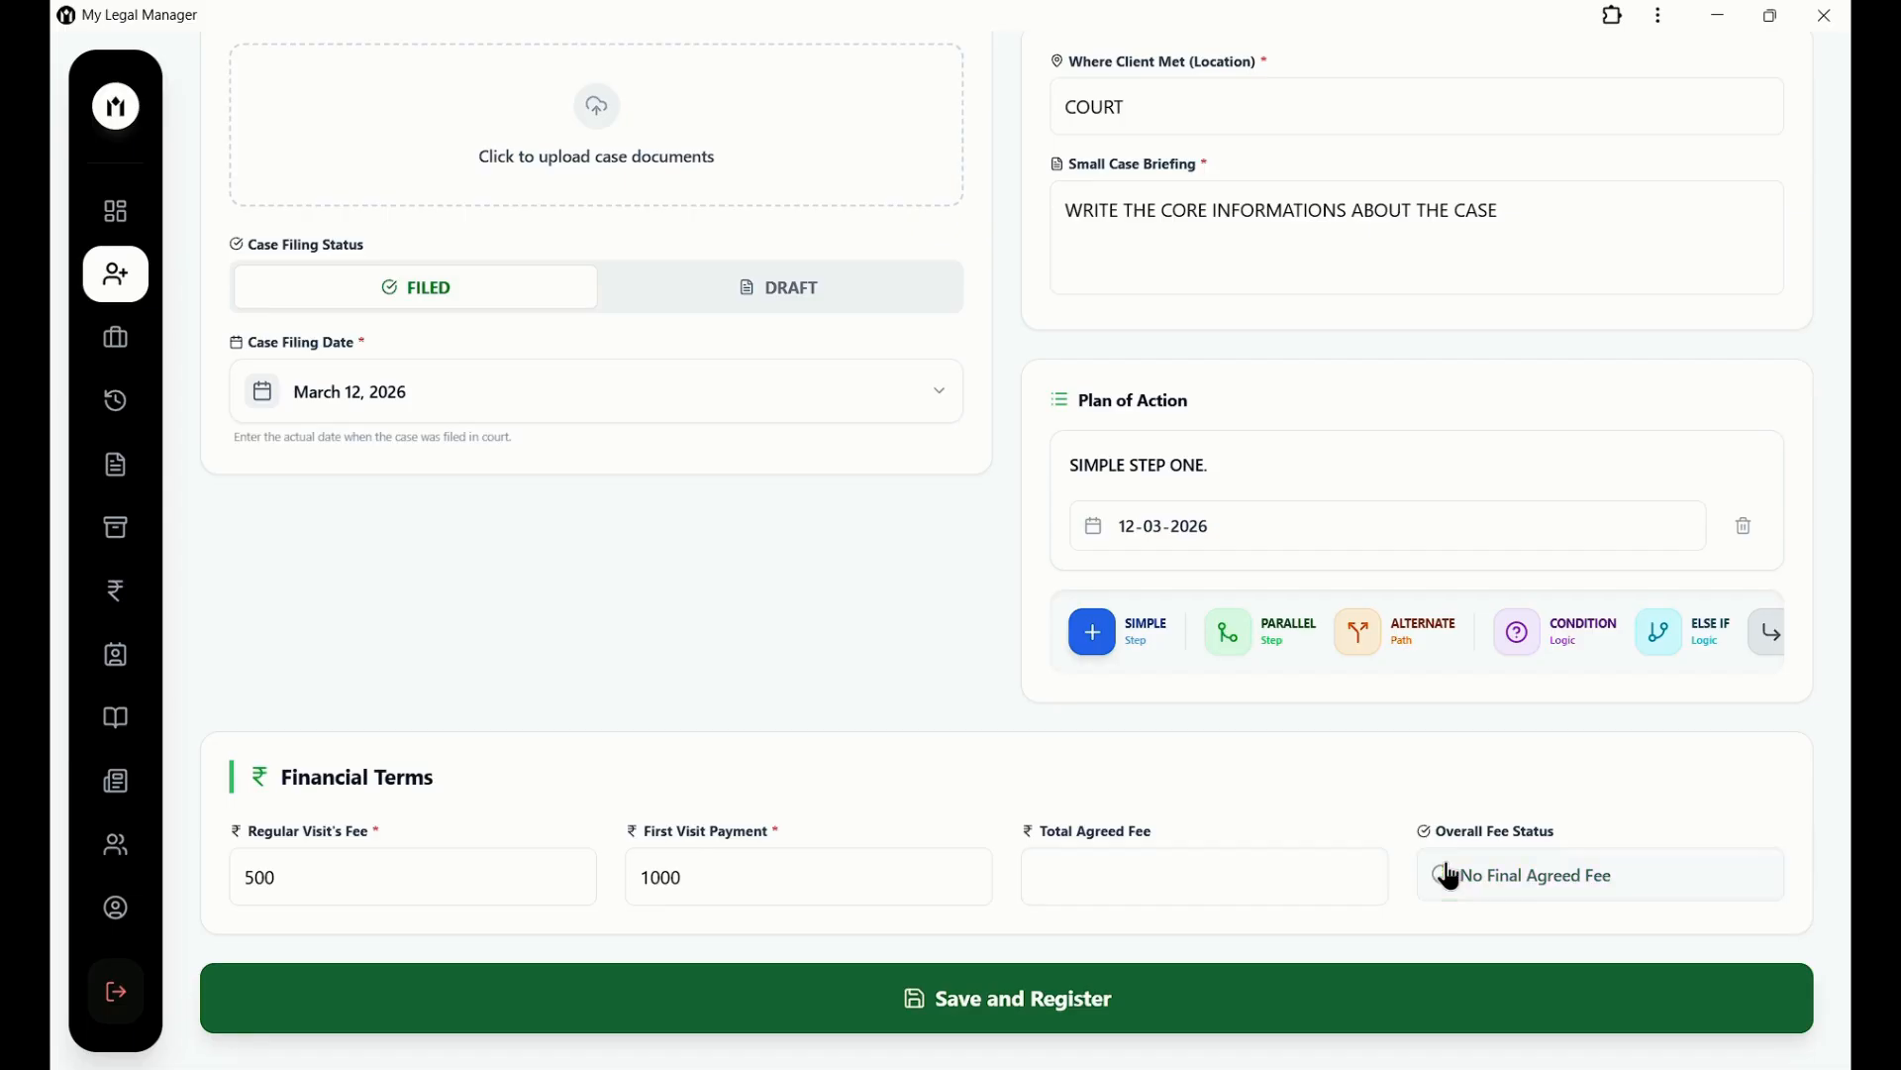
pyautogui.click(1218, 870)
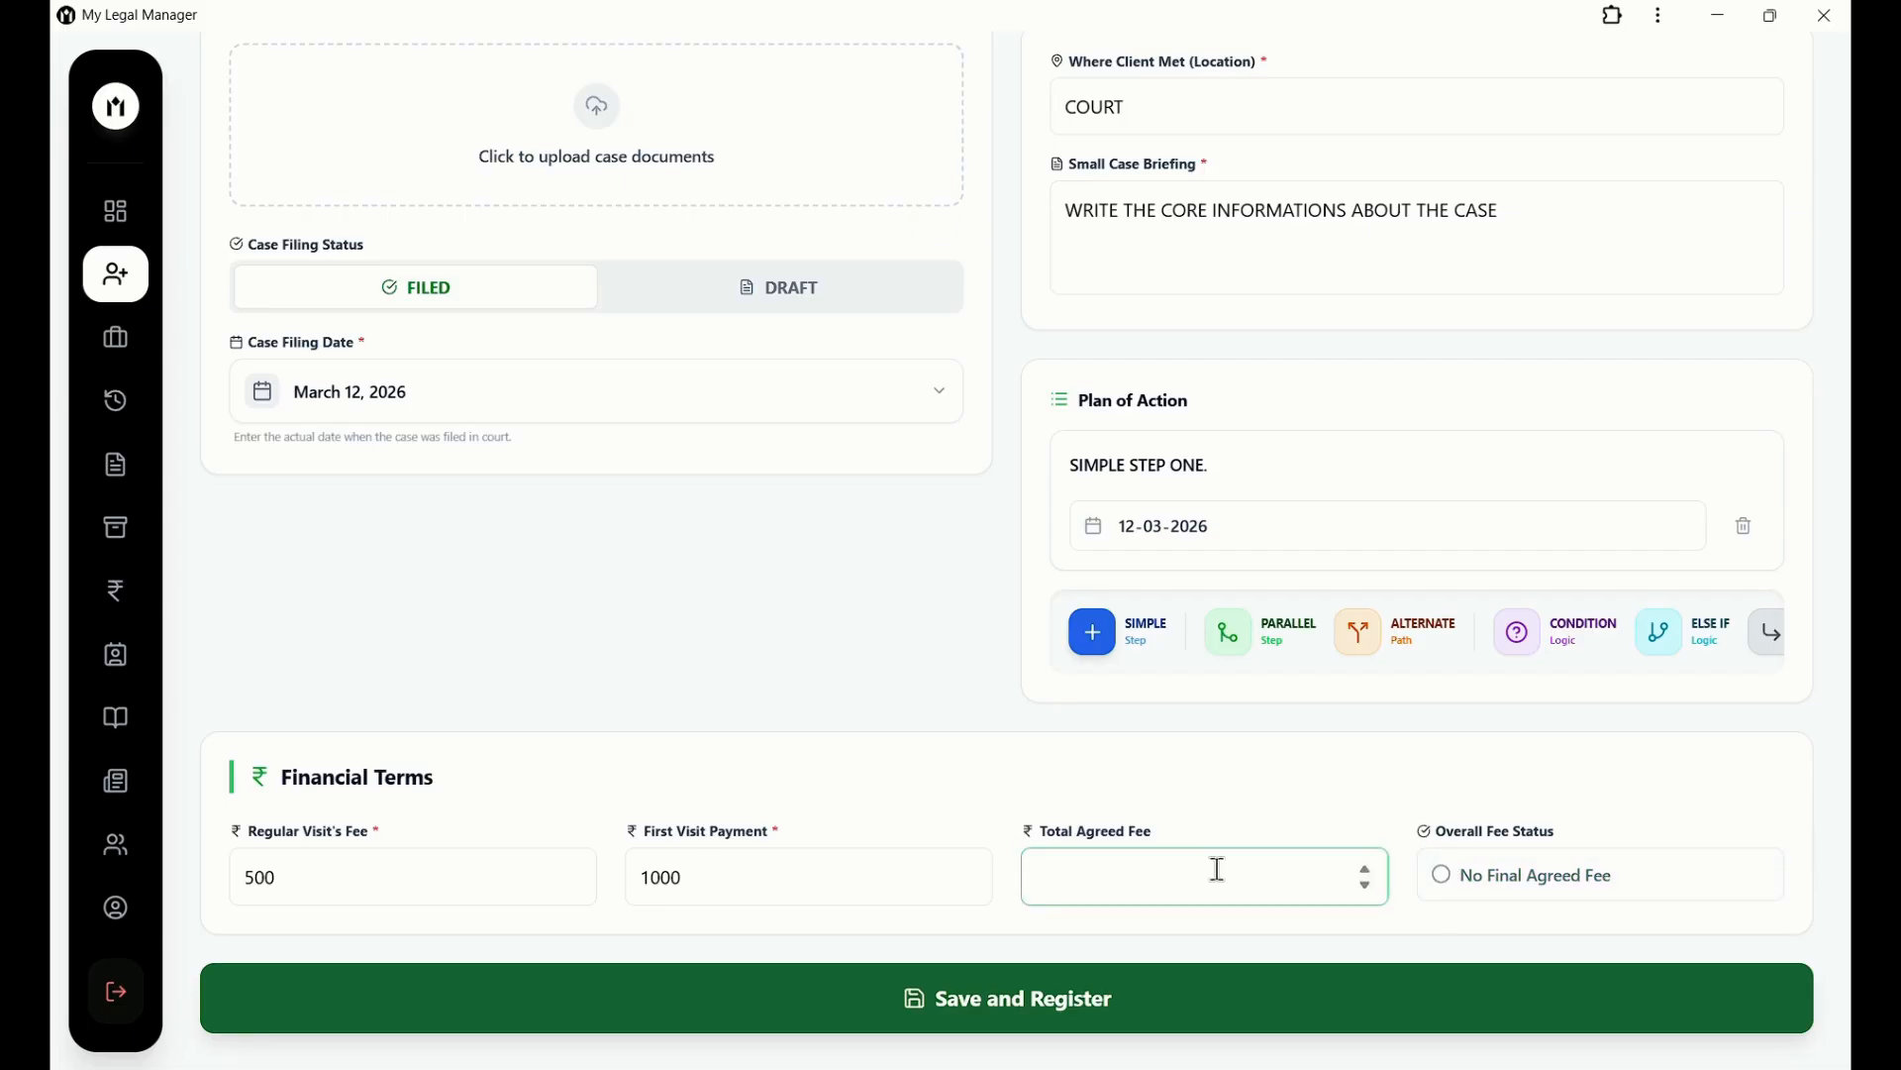
pyautogui.write('3000')
pyautogui.click(1146, 1018)
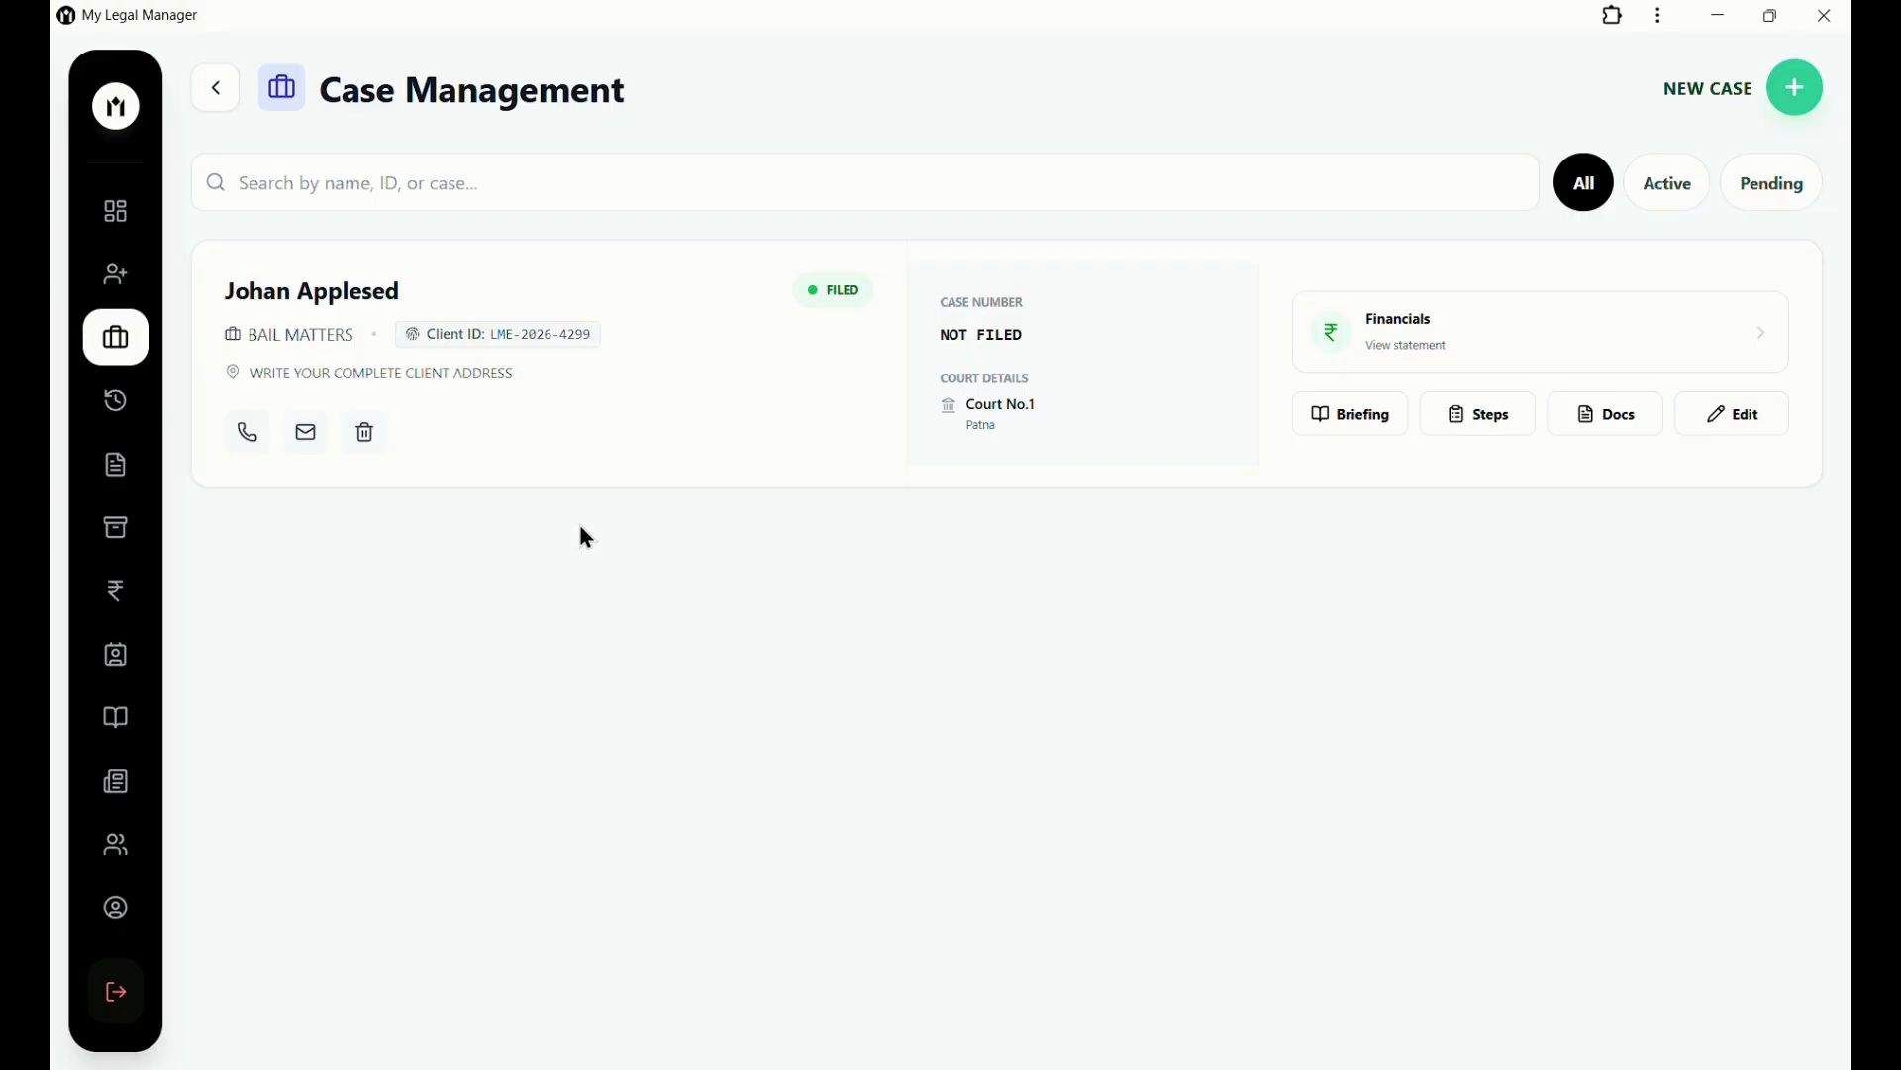
pyautogui.click(1728, 436)
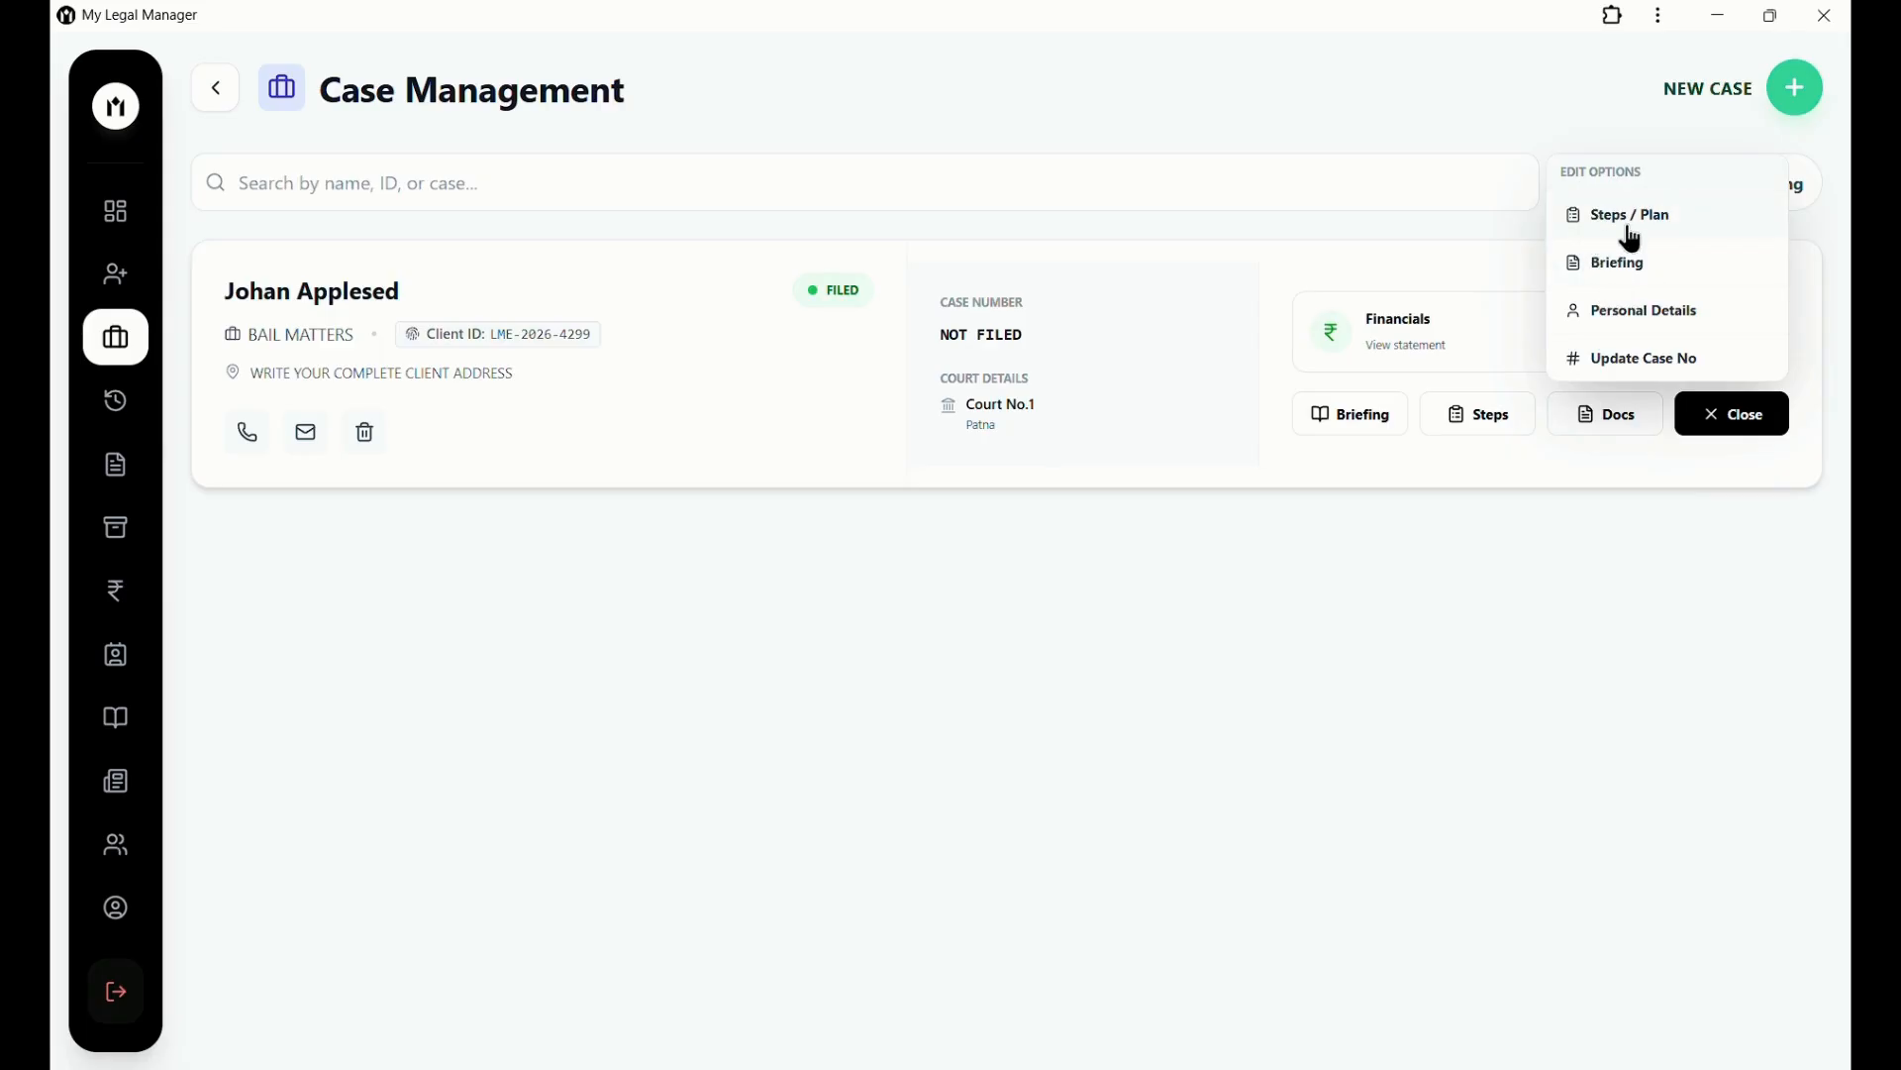
pyautogui.click(1750, 437)
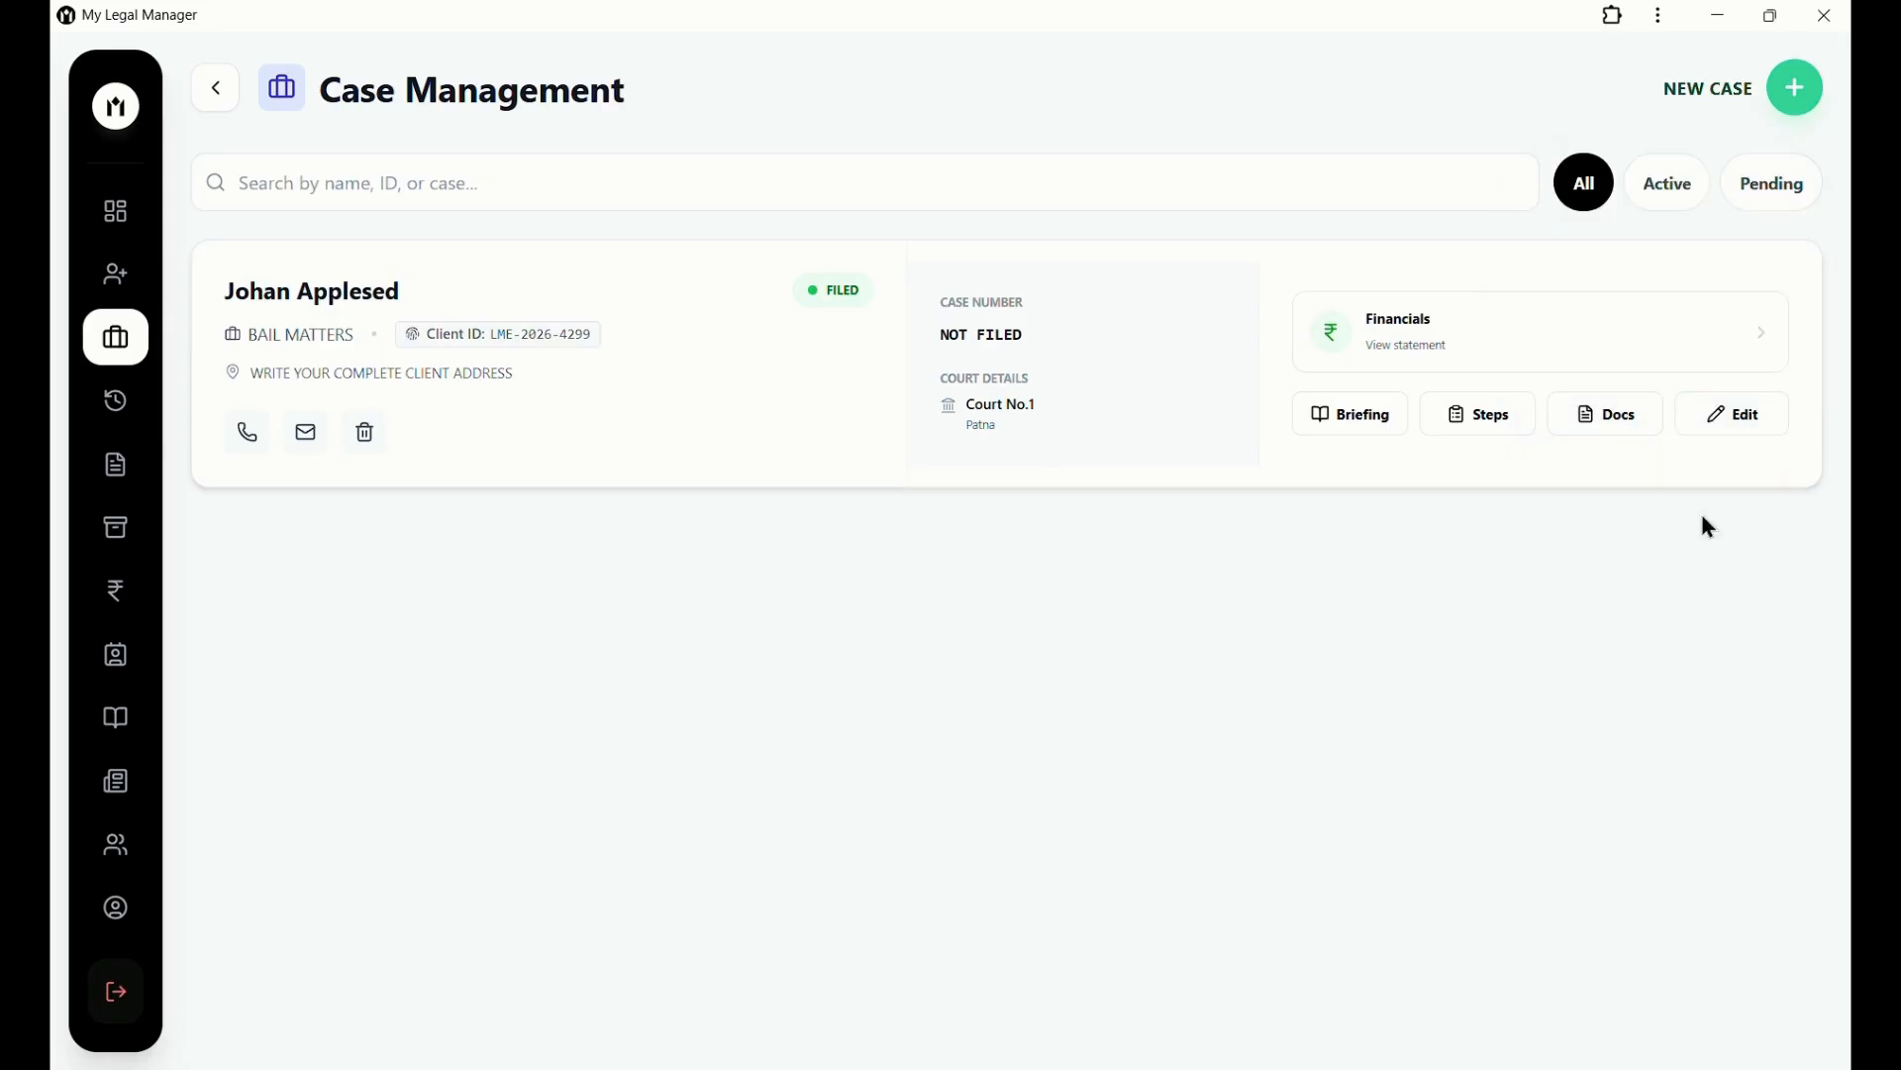